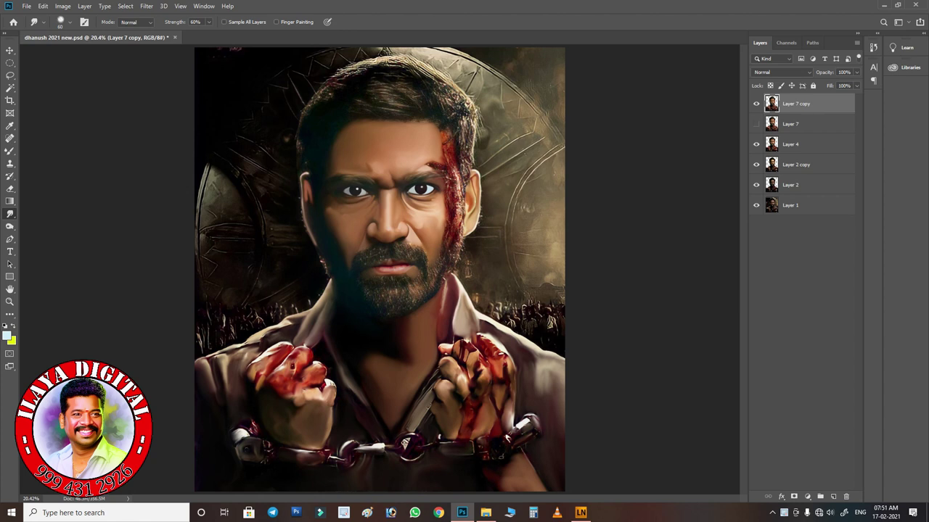
# Examine the portrait's eyes, nose, moustache, lips and beard up close to judge the hair texture.
pyautogui.press('z')
pyautogui.moveTo(371, 243); pyautogui.dragTo(435, 243)
pyautogui.scroll(5, 384, 270)
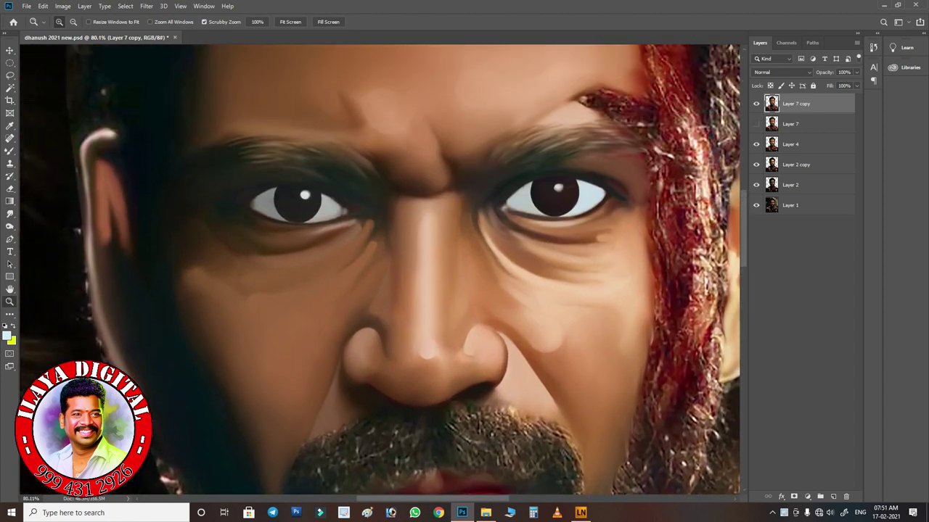
pyautogui.scroll(1, 384, 270)
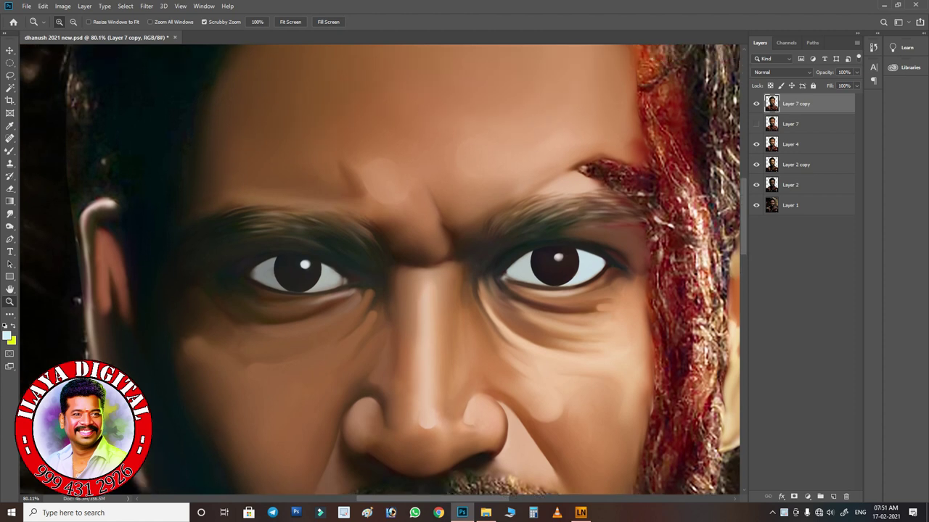
pyautogui.scroll(-5, 384, 270)
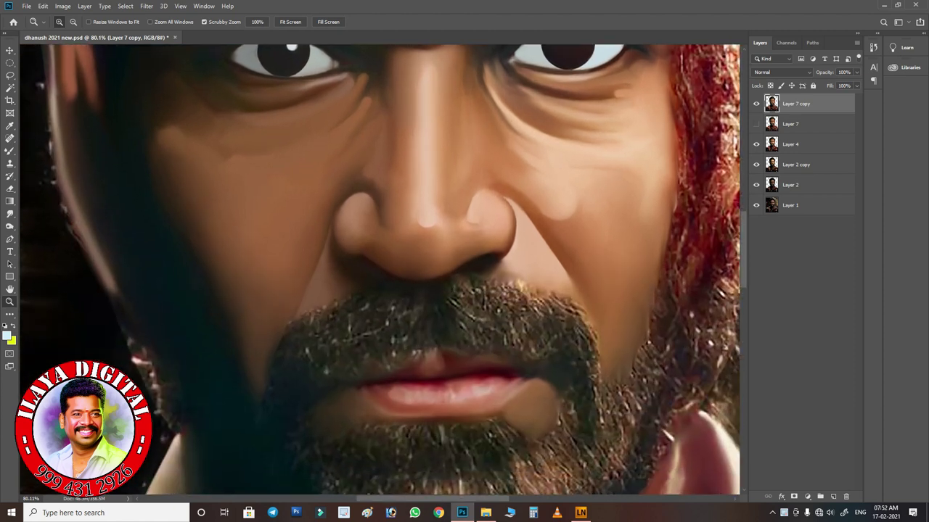
pyautogui.scroll(3, 427, 386)
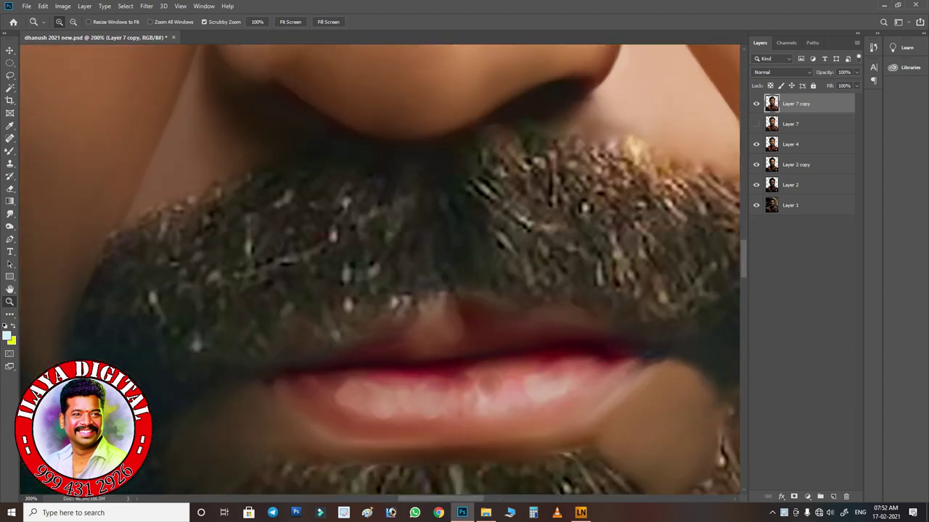
pyautogui.scroll(-2, 427, 385)
pyautogui.scroll(-1, 379, 269)
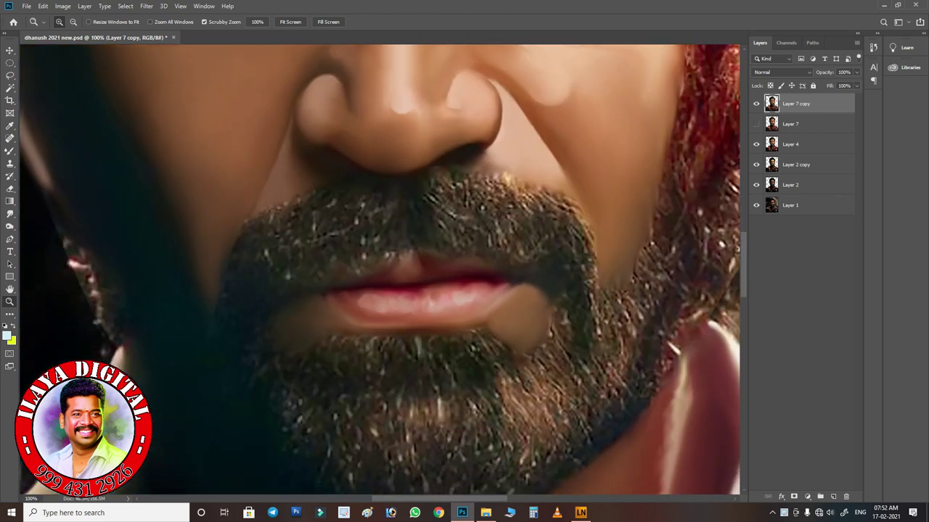
pyautogui.scroll(2, 428, 280)
pyautogui.hscroll(-3, 379, 270)
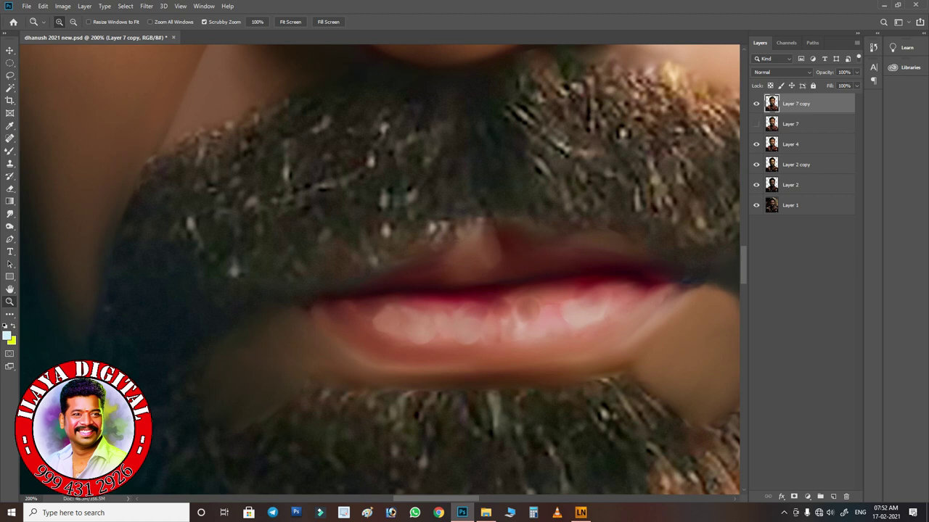
# Set up the Smudge tool with the ARAVIND TUTORIAL B brush at 25 px and 75% strength.
pyautogui.press('r')
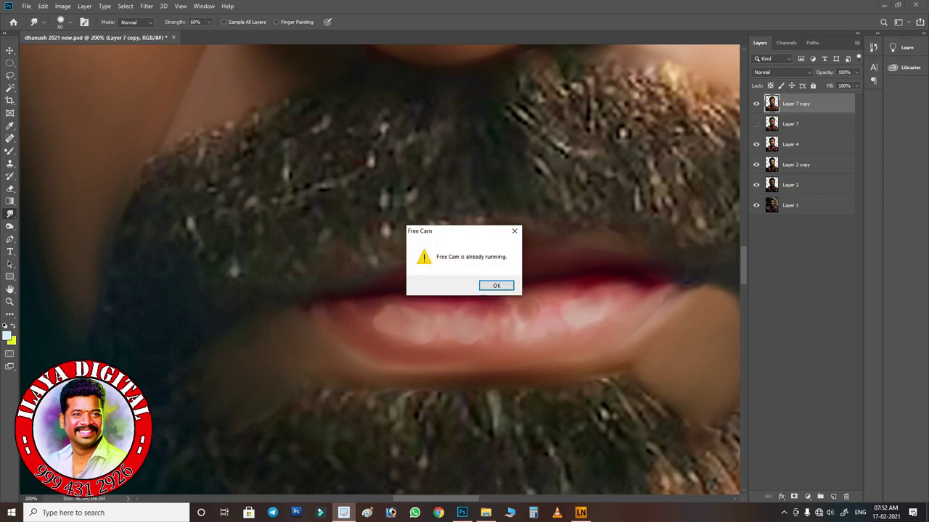
pyautogui.click(515, 231)
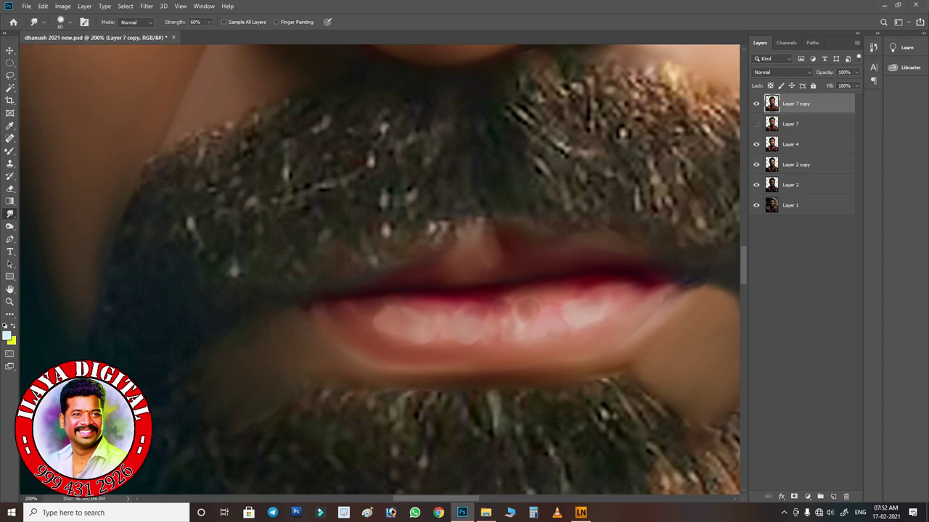
pyautogui.rightClick(474, 493)
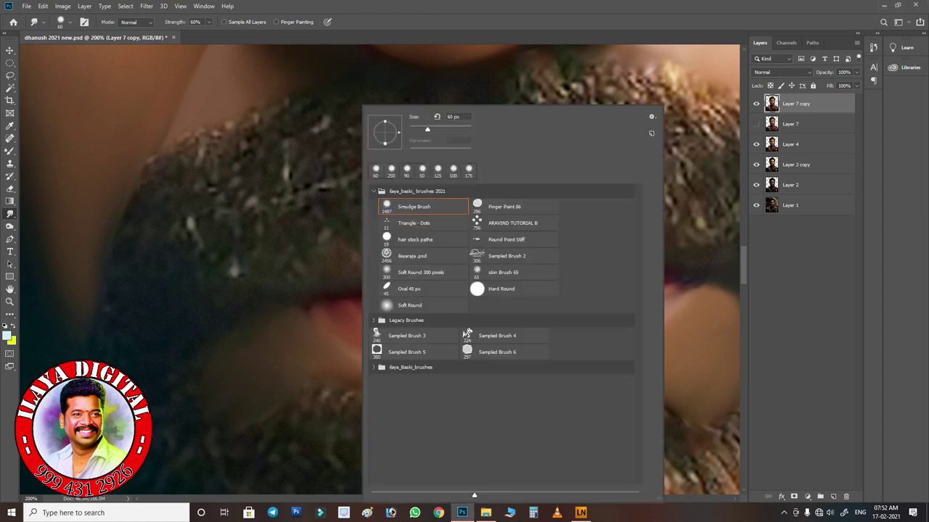
pyautogui.click(514, 223)
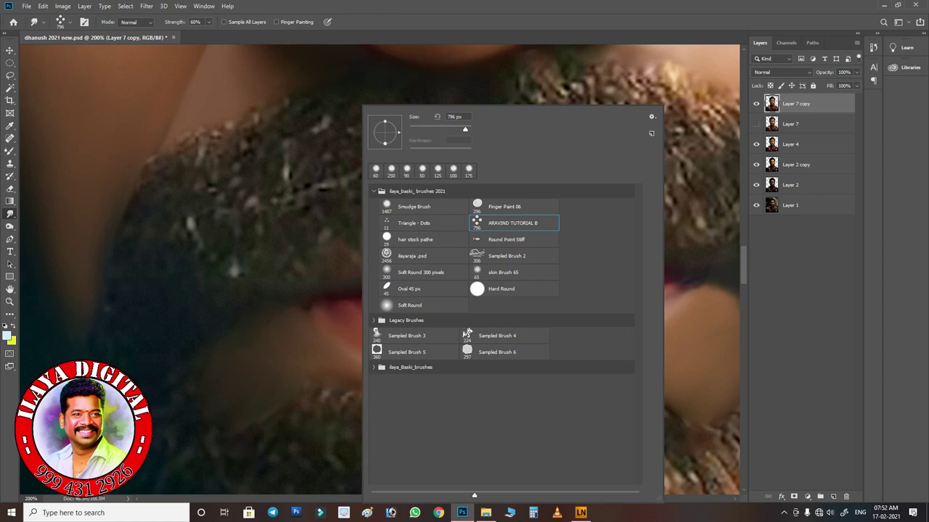
pyautogui.press('Return')
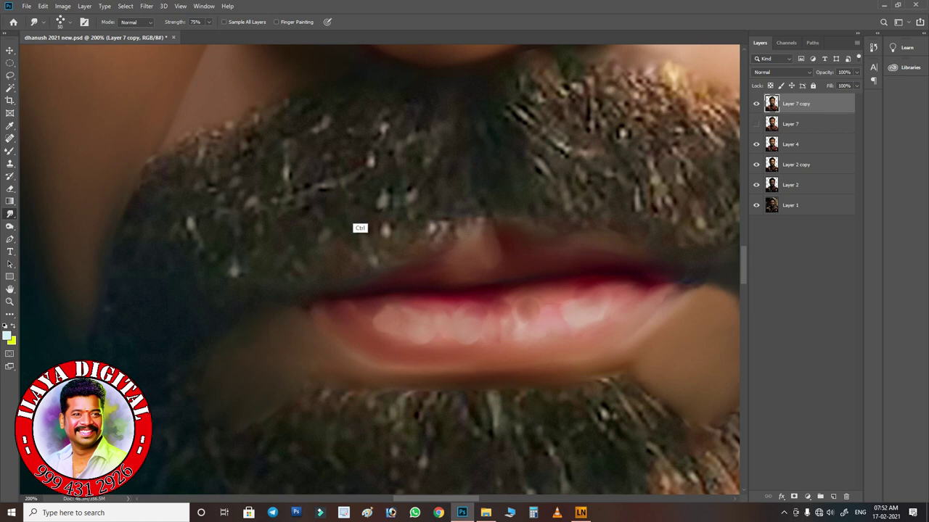
pyautogui.scroll(-5, 361, 231)
pyautogui.scroll(5, 361, 231)
pyautogui.scroll(3, 175, 211)
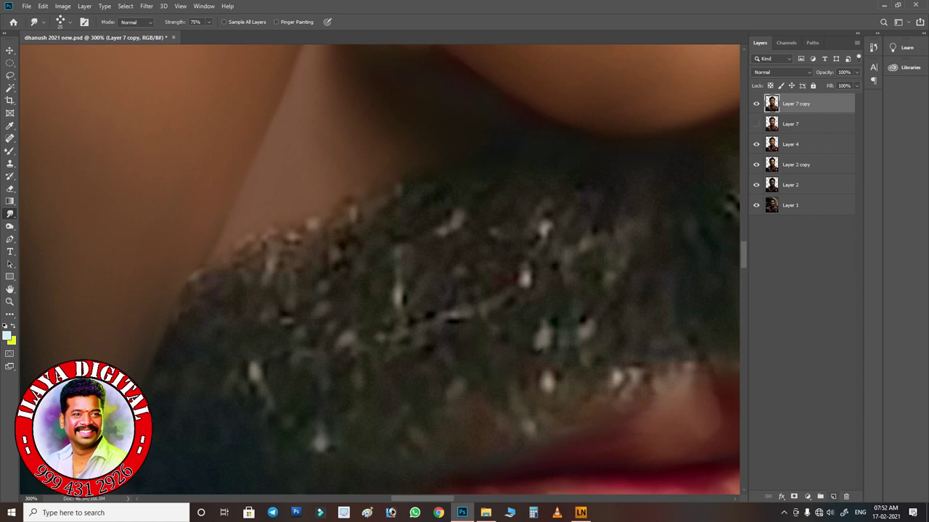
# On a new top layer with Sample All Layers enabled, smudge curved hair strands along the outer upper edge of the moustache's left half.
pyautogui.click(833, 497)
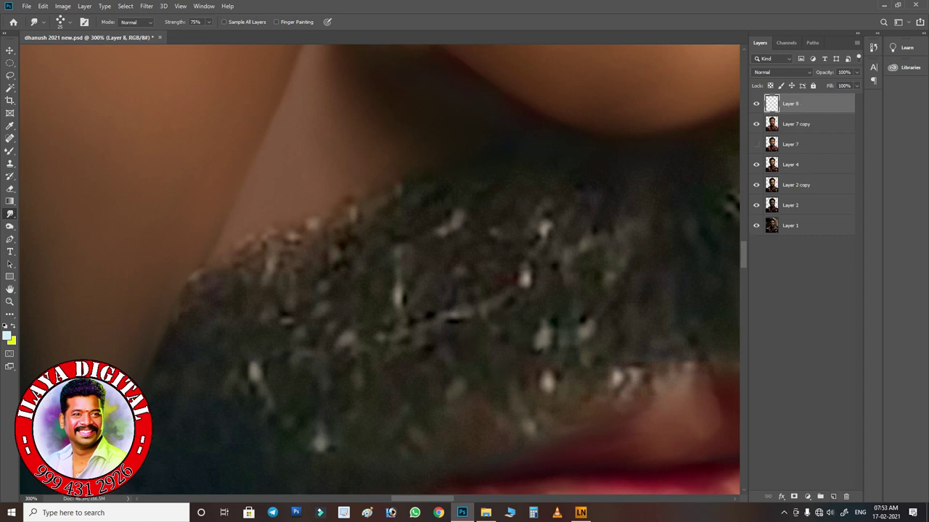
pyautogui.click(224, 22)
pyautogui.moveTo(243, 272); pyautogui.dragTo(196, 301)
pyautogui.moveTo(268, 254)
pyautogui.mouseDown()
pyautogui.moveTo(218, 280)
pyautogui.moveTo(232, 243)
pyautogui.mouseUp()
pyautogui.moveTo(328, 216)
pyautogui.mouseDown()
pyautogui.moveTo(294, 234)
pyautogui.moveTo(243, 316)
pyautogui.mouseUp()
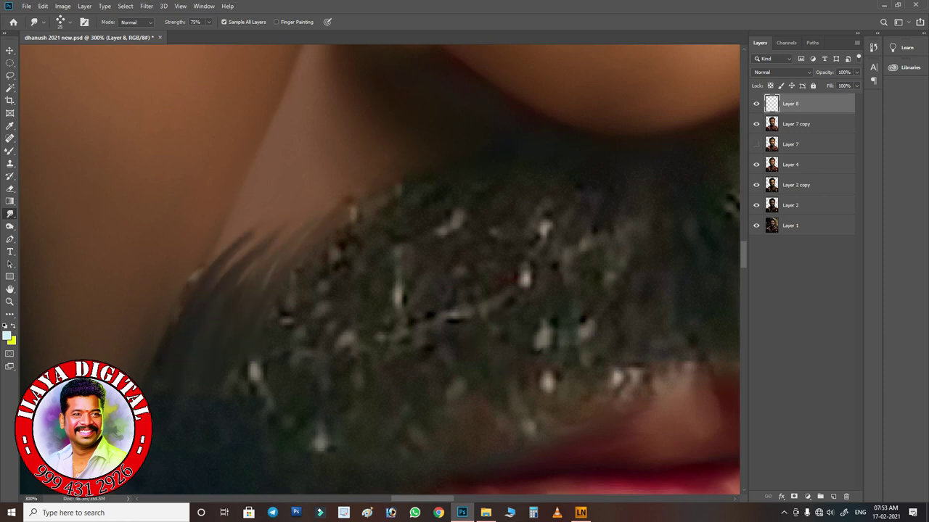
pyautogui.moveTo(243, 251); pyautogui.dragTo(190, 284)
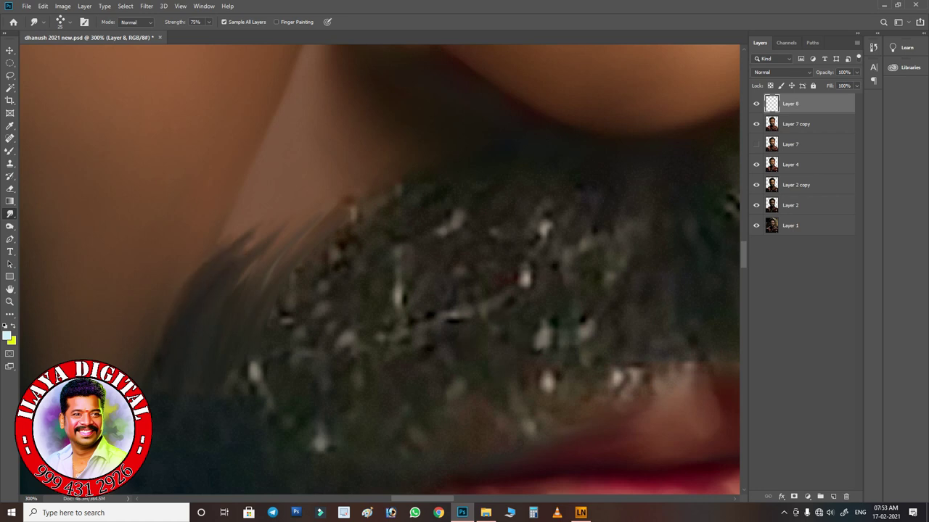
pyautogui.moveTo(239, 260); pyautogui.dragTo(203, 290)
pyautogui.moveTo(290, 221); pyautogui.dragTo(210, 279)
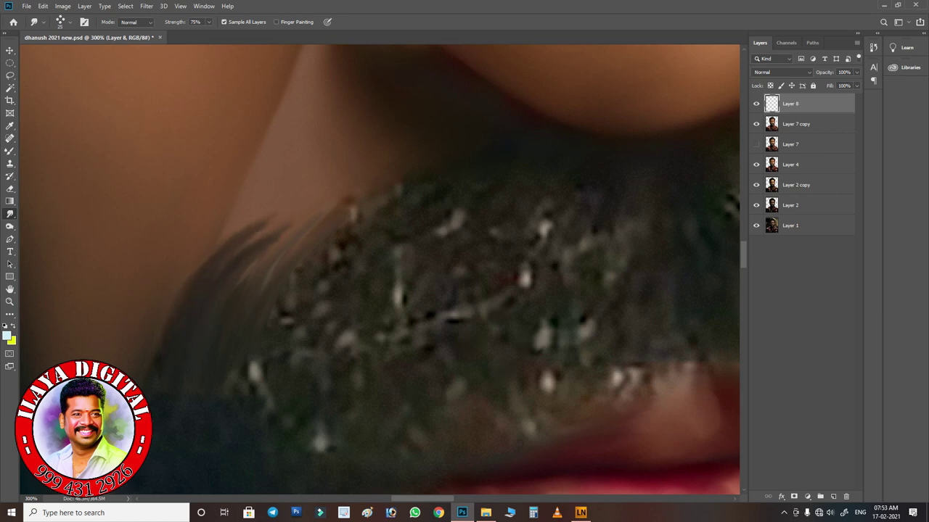
pyautogui.moveTo(280, 232); pyautogui.dragTo(235, 308)
pyautogui.moveTo(341, 232); pyautogui.dragTo(290, 273)
pyautogui.moveTo(374, 194); pyautogui.dragTo(323, 272)
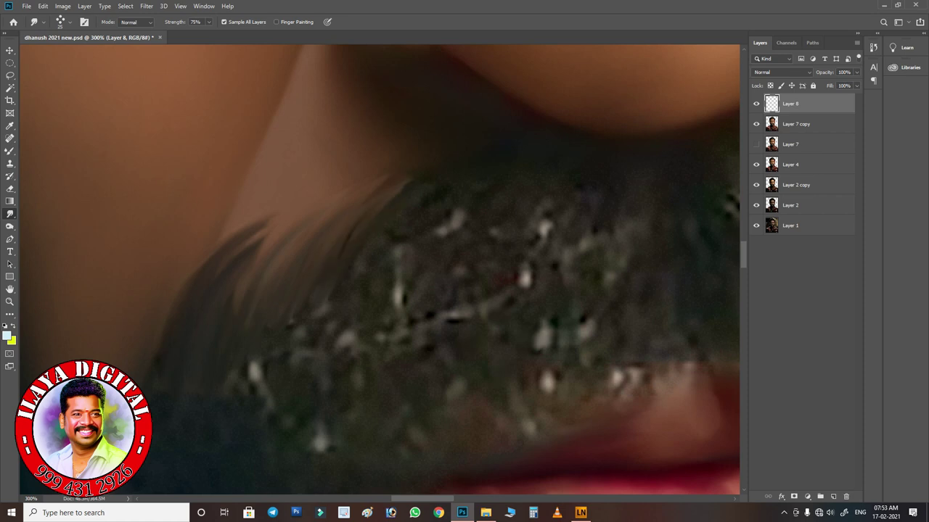
# Extend the smudged hair strands along the moustache's upper edge toward the area beneath the nose.
pyautogui.moveTo(424, 212)
pyautogui.mouseDown()
pyautogui.moveTo(388, 283)
pyautogui.moveTo(399, 297)
pyautogui.mouseUp()
pyautogui.moveTo(501, 171); pyautogui.dragTo(439, 250)
pyautogui.moveTo(502, 228); pyautogui.dragTo(490, 236)
pyautogui.moveTo(555, 192); pyautogui.dragTo(526, 233)
pyautogui.moveTo(573, 173); pyautogui.dragTo(538, 256)
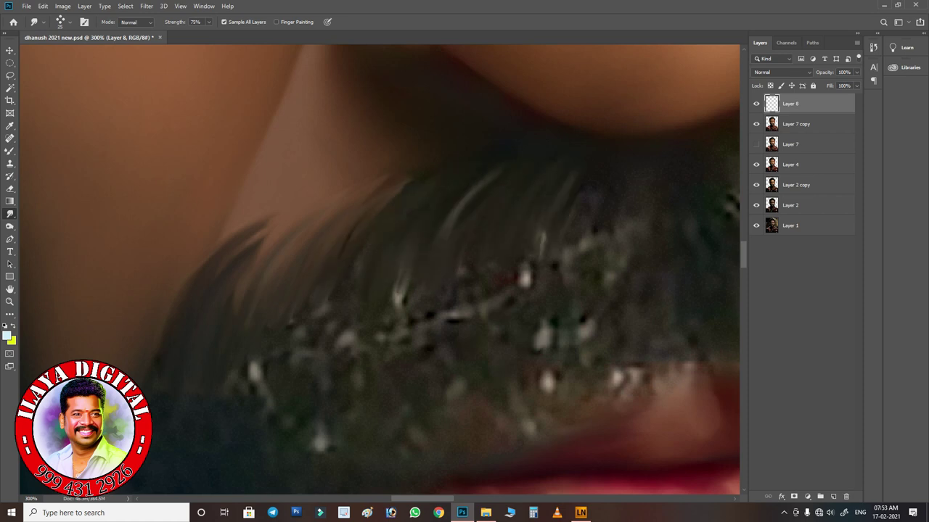
# Refine the upper edge of the moustache's left half with longer, tapering smudged strands overlapping the skin.
pyautogui.moveTo(356, 230); pyautogui.dragTo(326, 308)
pyautogui.moveTo(403, 188); pyautogui.dragTo(380, 207)
pyautogui.moveTo(292, 254); pyautogui.dragTo(239, 308)
pyautogui.moveTo(282, 224); pyautogui.dragTo(233, 263)
pyautogui.moveTo(290, 204); pyautogui.dragTo(223, 265)
pyautogui.moveTo(337, 194)
pyautogui.mouseDown()
pyautogui.moveTo(312, 212)
pyautogui.moveTo(300, 254)
pyautogui.mouseUp()
pyautogui.moveTo(424, 172)
pyautogui.mouseDown()
pyautogui.moveTo(386, 190)
pyautogui.moveTo(405, 182)
pyautogui.moveTo(409, 203)
pyautogui.mouseUp()
pyautogui.moveTo(497, 177)
pyautogui.mouseDown()
pyautogui.moveTo(440, 215)
pyautogui.moveTo(445, 237)
pyautogui.mouseUp()
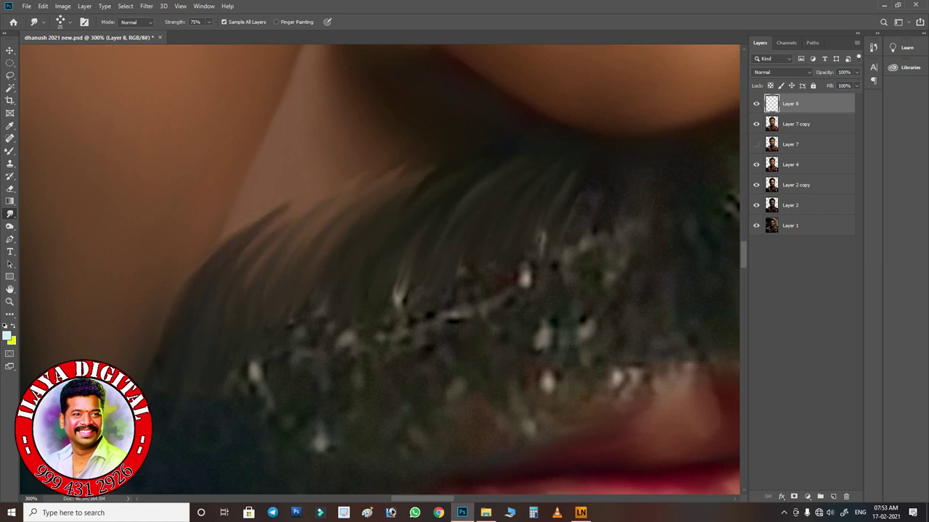
pyautogui.moveTo(588, 190)
pyautogui.mouseDown()
pyautogui.moveTo(564, 229)
pyautogui.moveTo(577, 253)
pyautogui.mouseUp()
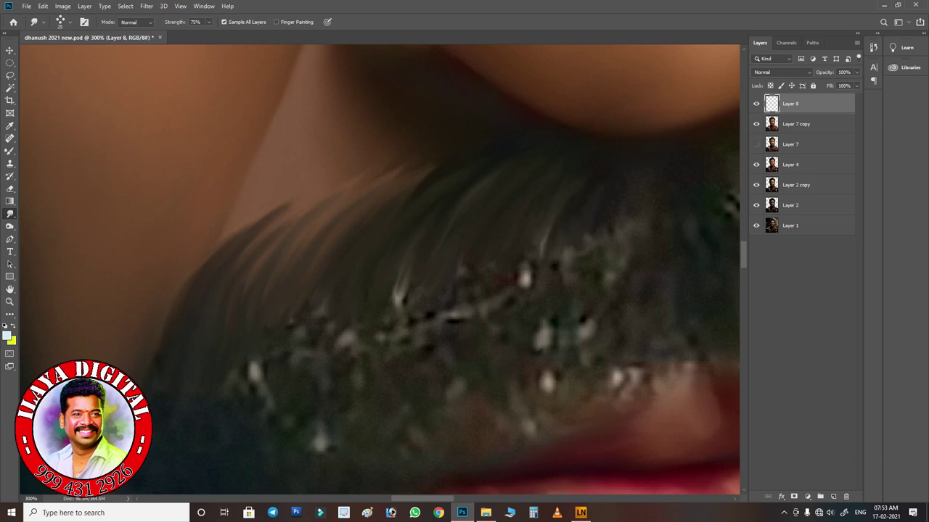
# Smudge the moustache hair below the nose into downward strands, lowering the smudge strength to 70%.
pyautogui.scroll(-3, 580, 337)
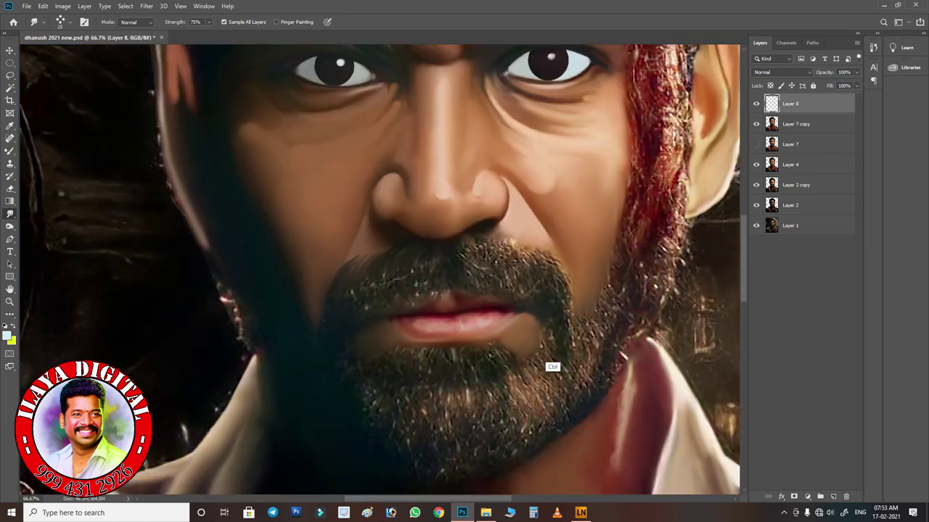
pyautogui.scroll(3, 552, 366)
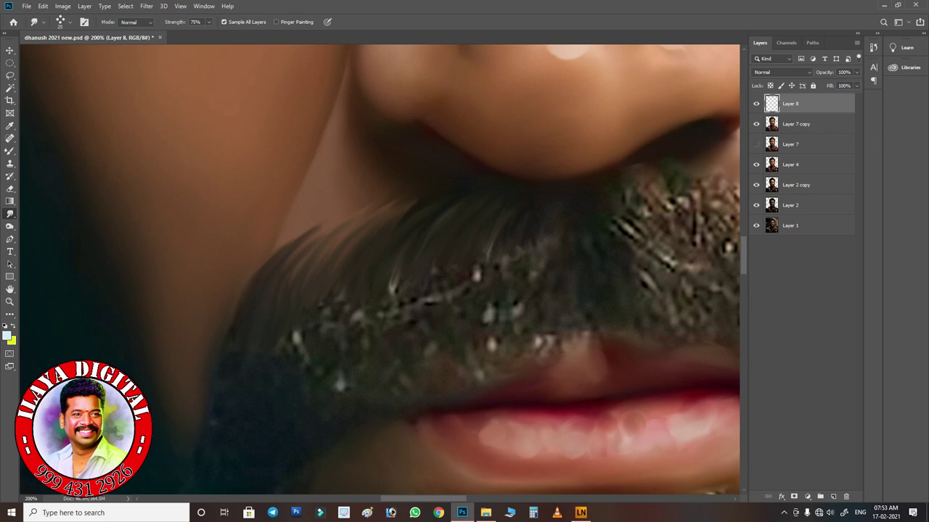
pyautogui.moveTo(572, 273); pyautogui.dragTo(571, 297)
pyautogui.moveTo(577, 312)
pyautogui.mouseDown()
pyautogui.moveTo(570, 334)
pyautogui.moveTo(553, 340)
pyautogui.mouseUp()
pyautogui.moveTo(548, 241)
pyautogui.mouseDown()
pyautogui.moveTo(530, 285)
pyautogui.moveTo(495, 319)
pyautogui.moveTo(519, 280)
pyautogui.moveTo(512, 326)
pyautogui.mouseUp()
pyautogui.moveTo(478, 259); pyautogui.dragTo(486, 332)
pyautogui.moveTo(467, 276); pyautogui.dragTo(466, 317)
pyautogui.moveTo(456, 279)
pyautogui.mouseDown()
pyautogui.moveTo(452, 303)
pyautogui.moveTo(438, 291)
pyautogui.mouseUp()
pyautogui.moveTo(436, 270); pyautogui.dragTo(434, 318)
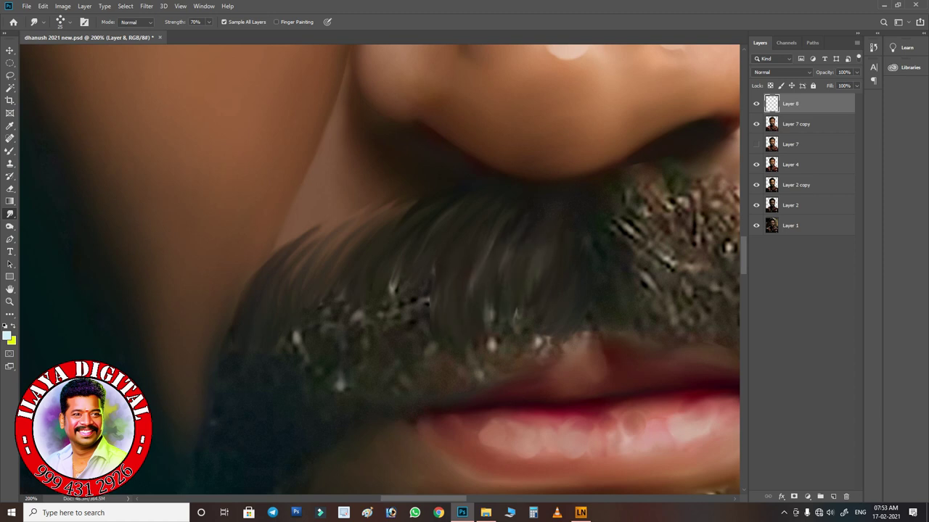
# Smudge the speckled middle band of the moustache's left half into long vertical hair strands.
pyautogui.moveTo(338, 304); pyautogui.dragTo(337, 386)
pyautogui.moveTo(362, 289); pyautogui.dragTo(363, 328)
pyautogui.moveTo(390, 274)
pyautogui.mouseDown()
pyautogui.moveTo(392, 319)
pyautogui.moveTo(405, 327)
pyautogui.mouseUp()
pyautogui.moveTo(423, 296); pyautogui.dragTo(425, 326)
pyautogui.moveTo(432, 299); pyautogui.dragTo(434, 342)
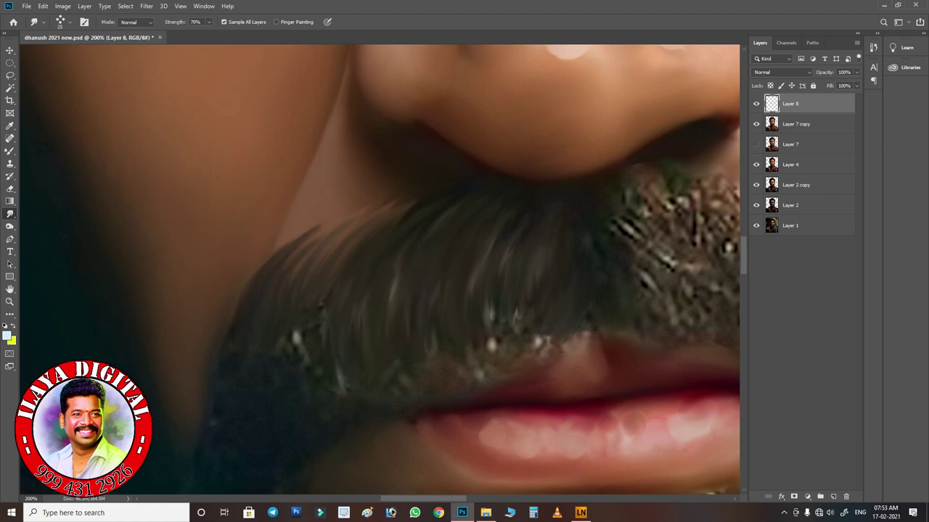
# Smudge the moustache hair just above the centre of the upper lip into fine strands overlapping the lip.
pyautogui.moveTo(491, 301); pyautogui.dragTo(491, 336)
pyautogui.moveTo(492, 240); pyautogui.dragTo(492, 313)
pyautogui.moveTo(512, 231); pyautogui.dragTo(523, 338)
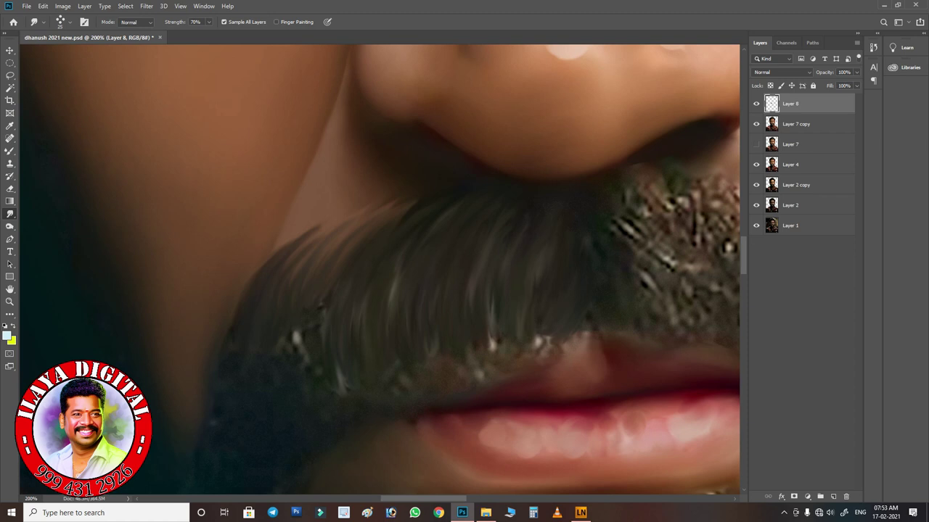
pyautogui.moveTo(576, 312); pyautogui.dragTo(582, 340)
pyautogui.moveTo(474, 334)
pyautogui.mouseDown()
pyautogui.moveTo(476, 369)
pyautogui.moveTo(495, 363)
pyautogui.moveTo(494, 344)
pyautogui.moveTo(541, 350)
pyautogui.mouseUp()
pyautogui.moveTo(562, 308)
pyautogui.mouseDown()
pyautogui.moveTo(564, 347)
pyautogui.moveTo(570, 338)
pyautogui.mouseUp()
pyautogui.moveTo(545, 332); pyautogui.dragTo(547, 355)
pyautogui.moveTo(536, 315); pyautogui.dragTo(537, 361)
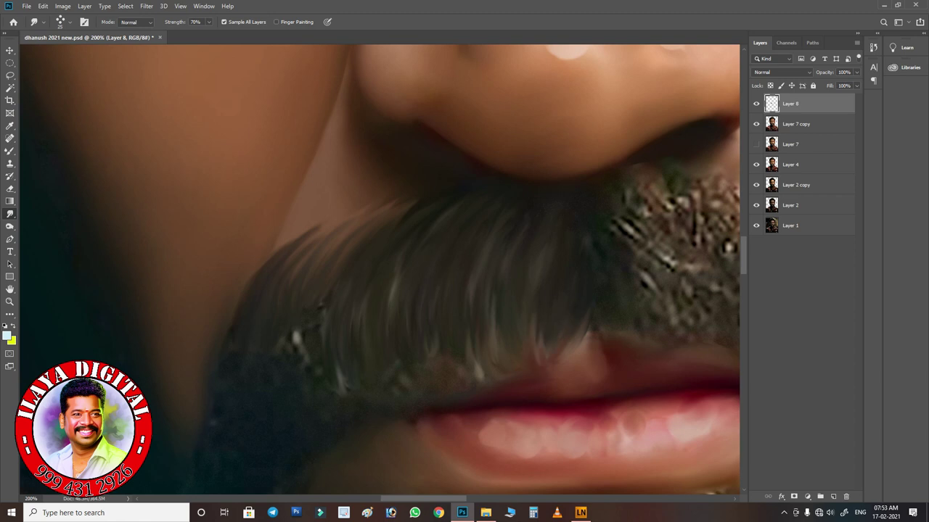
# Smudge the remaining speckles along the lower edge and outer part of the moustache's left half into smooth strands.
pyautogui.moveTo(434, 338)
pyautogui.mouseDown()
pyautogui.moveTo(436, 357)
pyautogui.moveTo(477, 378)
pyautogui.mouseUp()
pyautogui.moveTo(473, 331); pyautogui.dragTo(476, 374)
pyautogui.moveTo(405, 375); pyautogui.dragTo(406, 384)
pyautogui.moveTo(300, 329); pyautogui.dragTo(303, 363)
pyautogui.moveTo(323, 298); pyautogui.dragTo(323, 343)
pyautogui.moveTo(341, 376)
pyautogui.mouseDown()
pyautogui.moveTo(341, 393)
pyautogui.moveTo(337, 370)
pyautogui.mouseUp()
pyautogui.moveTo(362, 299); pyautogui.dragTo(353, 339)
pyautogui.moveTo(396, 267); pyautogui.dragTo(393, 314)
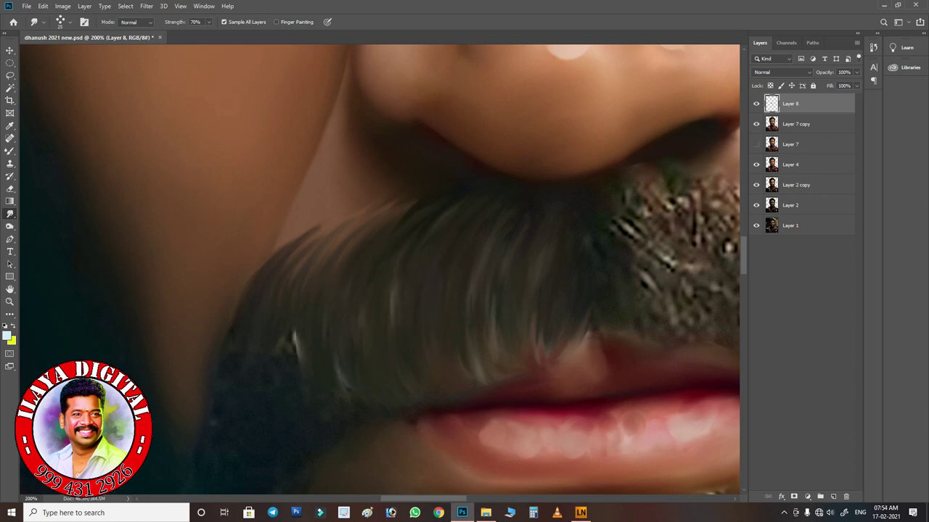
pyautogui.moveTo(283, 340); pyautogui.dragTo(285, 354)
pyautogui.moveTo(295, 321)
pyautogui.mouseDown()
pyautogui.moveTo(303, 379)
pyautogui.moveTo(296, 343)
pyautogui.mouseUp()
pyautogui.moveTo(347, 370); pyautogui.dragTo(356, 408)
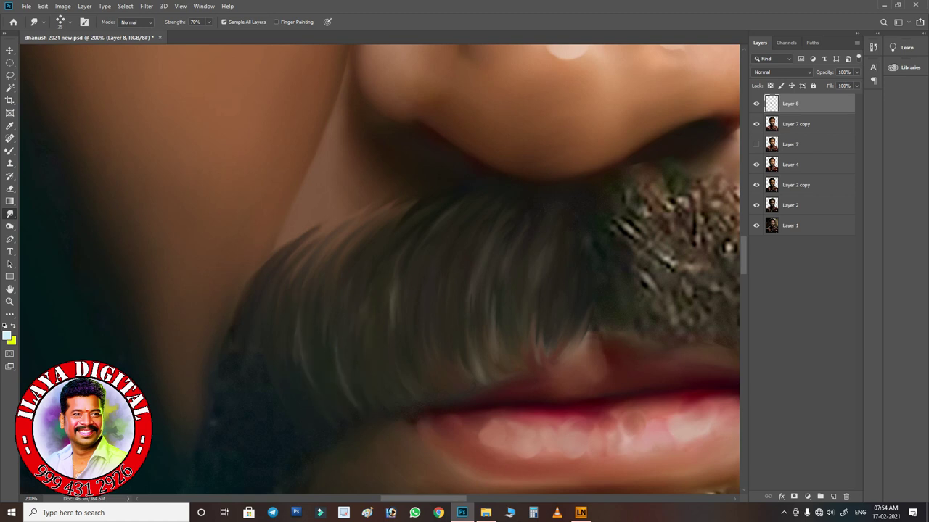
# Touch up the moustache's outer upper edge and the hair tips over the upper lip with short smudge strokes.
pyautogui.moveTo(272, 244); pyautogui.dragTo(284, 278)
pyautogui.moveTo(301, 239); pyautogui.dragTo(313, 254)
pyautogui.moveTo(287, 274); pyautogui.dragTo(296, 296)
pyautogui.moveTo(309, 260); pyautogui.dragTo(317, 274)
pyautogui.moveTo(321, 253); pyautogui.dragTo(329, 275)
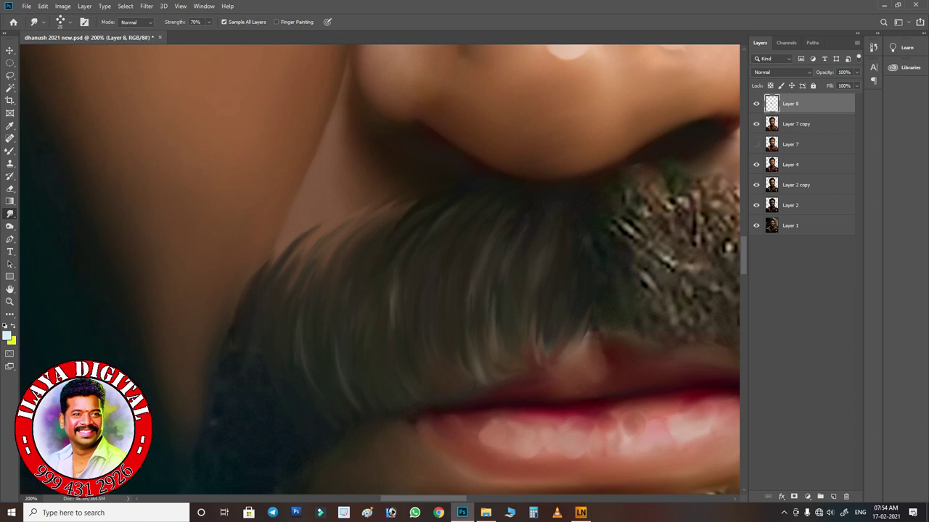
pyautogui.moveTo(412, 231); pyautogui.dragTo(419, 241)
pyautogui.moveTo(505, 250); pyautogui.dragTo(509, 269)
pyautogui.moveTo(535, 332)
pyautogui.mouseDown()
pyautogui.moveTo(537, 358)
pyautogui.moveTo(554, 354)
pyautogui.mouseUp()
pyautogui.moveTo(559, 312)
pyautogui.mouseDown()
pyautogui.moveTo(579, 363)
pyautogui.moveTo(591, 343)
pyautogui.mouseUp()
# Smudge the dark outer corner of the moustache's left half into drooping strands beside the mouth.
pyautogui.moveTo(406, 305); pyautogui.dragTo(559, 174)
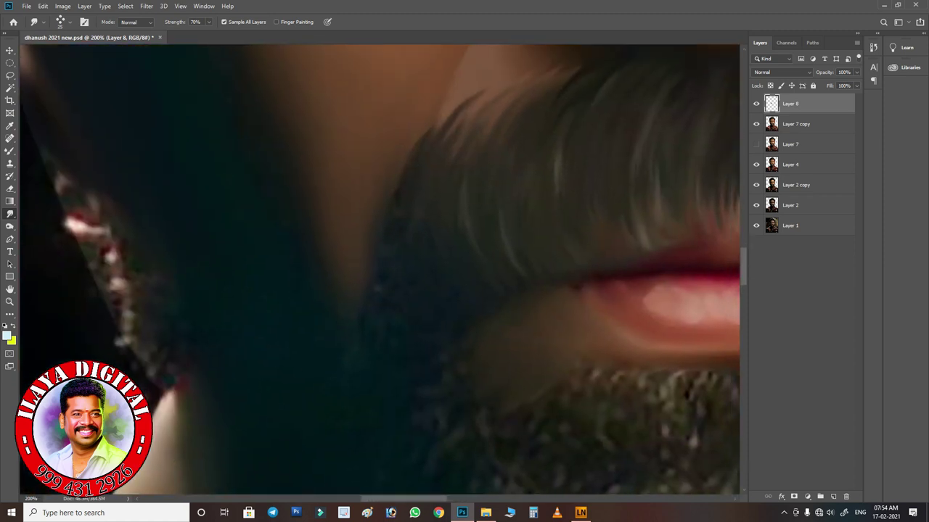
pyautogui.moveTo(444, 150); pyautogui.dragTo(421, 119)
pyautogui.moveTo(509, 264); pyautogui.dragTo(519, 284)
pyautogui.moveTo(472, 247); pyautogui.dragTo(476, 272)
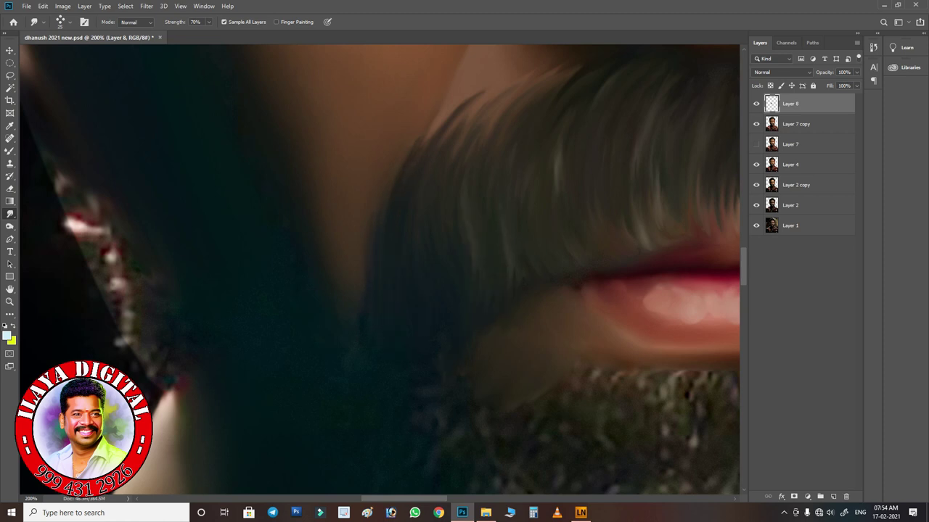
pyautogui.moveTo(427, 182); pyautogui.dragTo(399, 131)
# Compare the smudged left half of the moustache with the whole lower face and inspect the untouched right half.
pyautogui.hotkey('ctrl', '-')
pyautogui.hotkey('ctrl', '-')
pyautogui.hotkey('ctrl', '-')
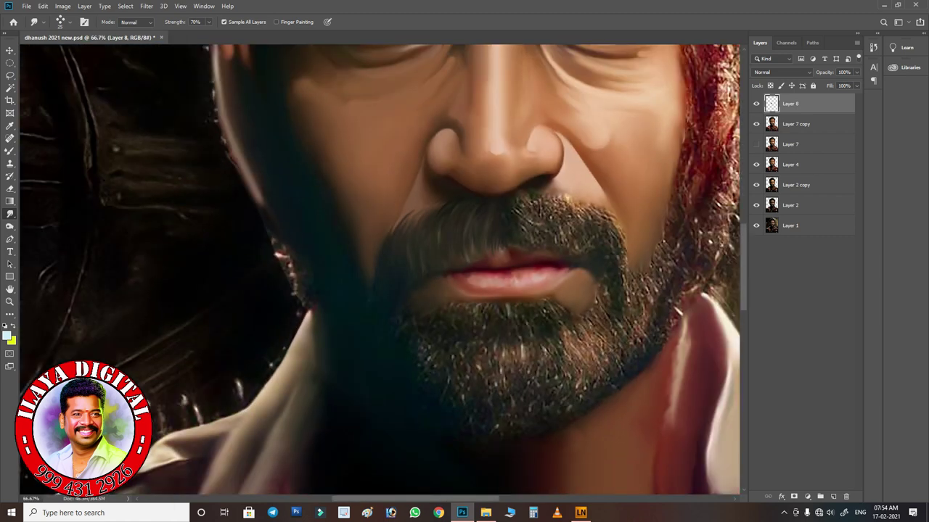
pyautogui.hotkey('ctrl', '+')
pyautogui.hotkey('ctrl', '+')
pyautogui.hotkey('ctrl', '+')
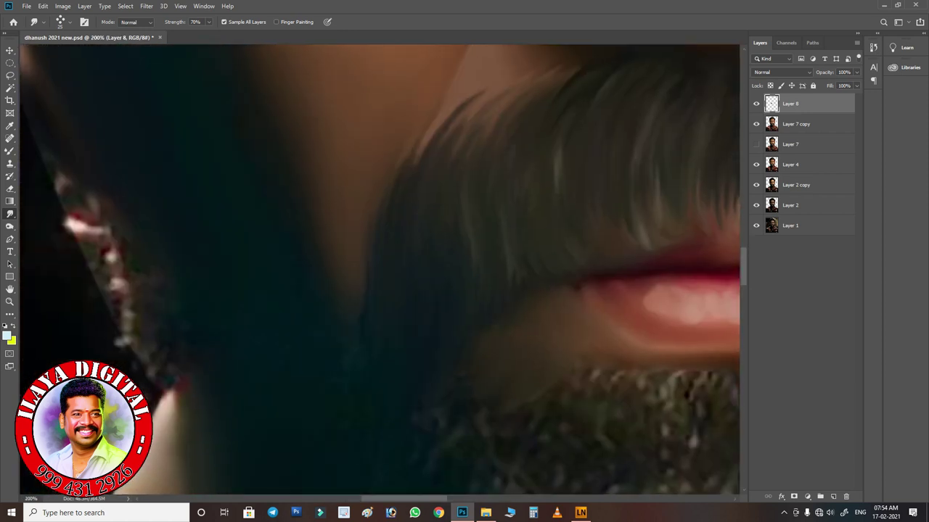
pyautogui.scroll(3, 379, 273)
pyautogui.hscroll(5, 380, 273)
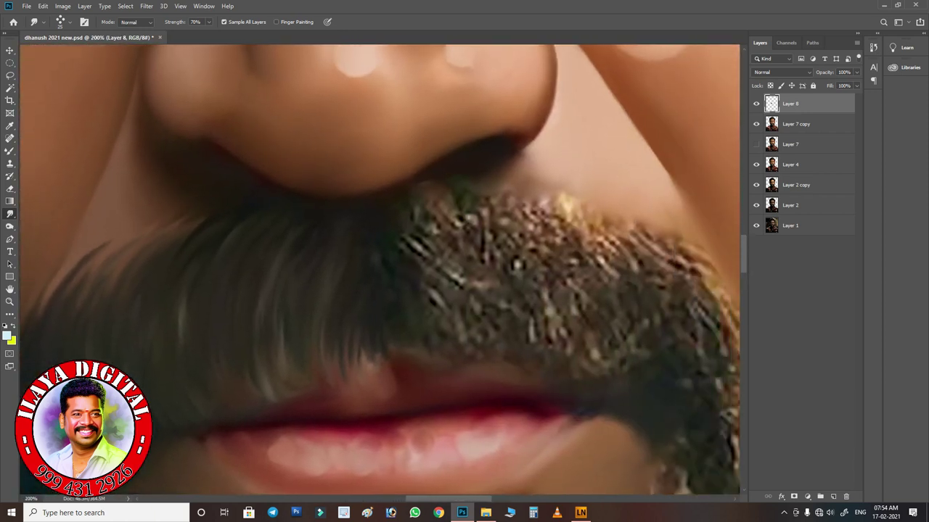
pyautogui.scroll(-1, 379, 273)
pyautogui.hscroll(4, 379, 273)
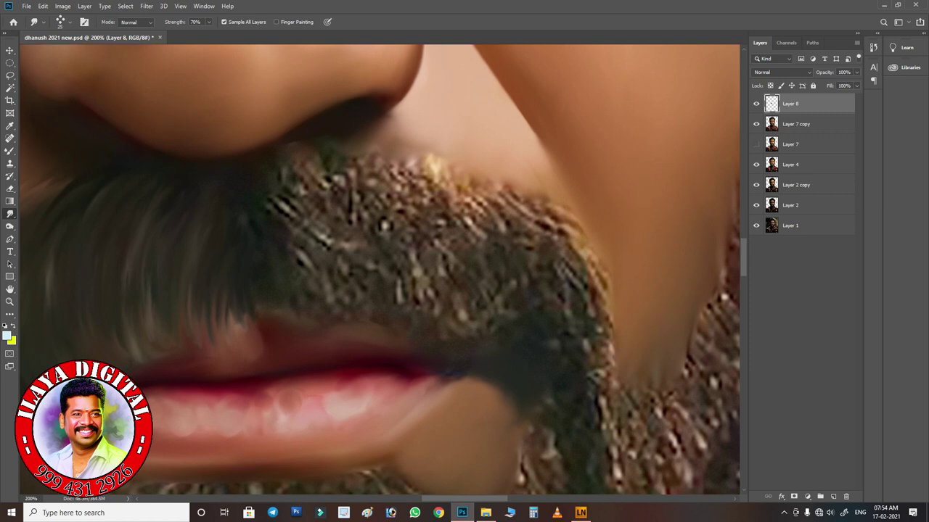
# Smudge the lower part of the moustache's right half into smooth strands sweeping toward the lip and mouth corner.
pyautogui.moveTo(301, 267)
pyautogui.mouseDown()
pyautogui.moveTo(338, 316)
pyautogui.moveTo(363, 287)
pyautogui.mouseUp()
pyautogui.moveTo(352, 254)
pyautogui.mouseDown()
pyautogui.moveTo(391, 308)
pyautogui.moveTo(410, 323)
pyautogui.moveTo(435, 320)
pyautogui.moveTo(468, 348)
pyautogui.mouseUp()
pyautogui.moveTo(428, 283)
pyautogui.mouseDown()
pyautogui.moveTo(483, 326)
pyautogui.moveTo(515, 319)
pyautogui.mouseUp()
pyautogui.moveTo(528, 284)
pyautogui.mouseDown()
pyautogui.moveTo(593, 413)
pyautogui.moveTo(602, 348)
pyautogui.moveTo(605, 414)
pyautogui.mouseUp()
# Smudge the upper and outer edge of the moustache's right half into curved strands running down toward the mouth corner.
pyautogui.moveTo(381, 167)
pyautogui.mouseDown()
pyautogui.moveTo(431, 221)
pyautogui.moveTo(450, 257)
pyautogui.moveTo(468, 250)
pyautogui.mouseUp()
pyautogui.moveTo(414, 159)
pyautogui.mouseDown()
pyautogui.moveTo(486, 269)
pyautogui.moveTo(483, 247)
pyautogui.moveTo(507, 258)
pyautogui.mouseUp()
pyautogui.moveTo(455, 180); pyautogui.dragTo(519, 258)
pyautogui.moveTo(486, 188)
pyautogui.mouseDown()
pyautogui.moveTo(533, 247)
pyautogui.moveTo(573, 276)
pyautogui.mouseUp()
pyautogui.moveTo(526, 207)
pyautogui.mouseDown()
pyautogui.moveTo(584, 265)
pyautogui.moveTo(598, 294)
pyautogui.mouseUp()
pyautogui.moveTo(558, 214); pyautogui.dragTo(609, 330)
pyautogui.moveTo(583, 270); pyautogui.dragTo(605, 324)
pyautogui.moveTo(606, 388); pyautogui.dragTo(622, 403)
# Fill the outer body of the moustache's right half with additional smudged strands following its downward curve.
pyautogui.moveTo(482, 244); pyautogui.dragTo(501, 283)
pyautogui.moveTo(475, 222)
pyautogui.mouseDown()
pyautogui.moveTo(512, 280)
pyautogui.moveTo(528, 258)
pyautogui.mouseUp()
pyautogui.moveTo(526, 225)
pyautogui.mouseDown()
pyautogui.moveTo(579, 300)
pyautogui.moveTo(570, 292)
pyautogui.mouseUp()
pyautogui.moveTo(567, 315); pyautogui.dragTo(576, 341)
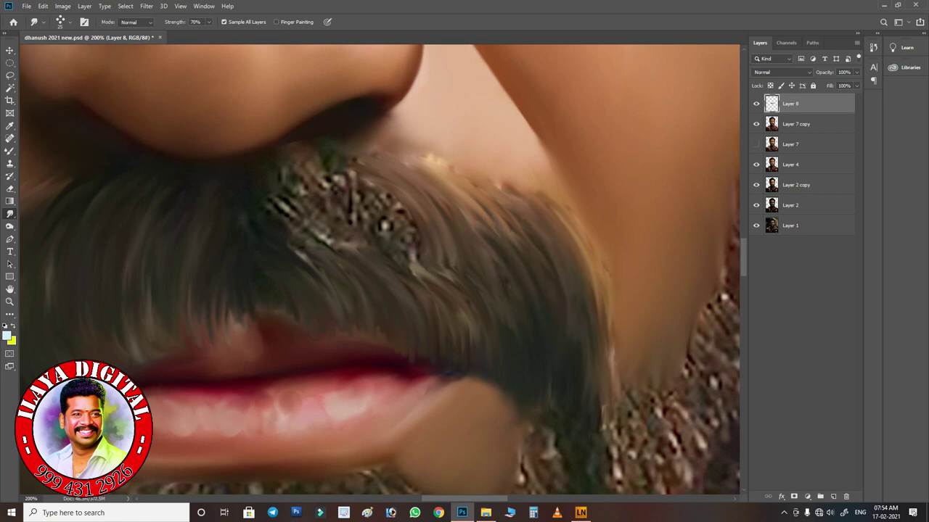
pyautogui.moveTo(476, 211)
pyautogui.mouseDown()
pyautogui.moveTo(507, 261)
pyautogui.moveTo(509, 210)
pyautogui.moveTo(536, 285)
pyautogui.mouseUp()
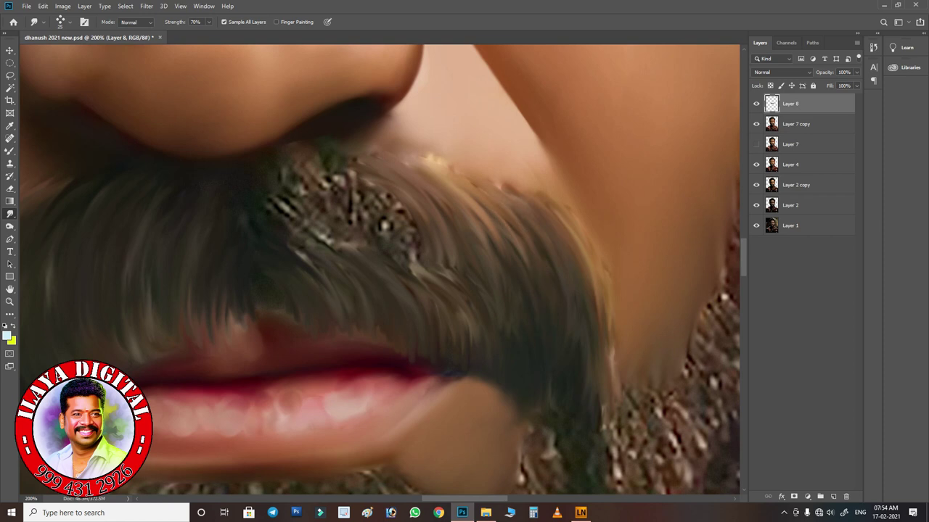
pyautogui.moveTo(569, 246); pyautogui.dragTo(578, 354)
pyautogui.moveTo(493, 270); pyautogui.dragTo(501, 324)
# Smudge the speckled patch in the inner upper part of the moustache's right half into slanting strands.
pyautogui.moveTo(324, 182); pyautogui.dragTo(362, 266)
pyautogui.moveTo(290, 177); pyautogui.dragTo(348, 202)
pyautogui.moveTo(370, 217); pyautogui.dragTo(383, 240)
pyautogui.moveTo(326, 173); pyautogui.dragTo(392, 240)
pyautogui.moveTo(403, 250); pyautogui.dragTo(428, 287)
pyautogui.moveTo(348, 174); pyautogui.dragTo(414, 229)
pyautogui.moveTo(422, 235); pyautogui.dragTo(430, 256)
pyautogui.moveTo(400, 203); pyautogui.dragTo(414, 229)
pyautogui.moveTo(424, 235); pyautogui.dragTo(436, 259)
pyautogui.moveTo(410, 212); pyautogui.dragTo(424, 224)
pyautogui.moveTo(435, 250); pyautogui.dragTo(462, 290)
pyautogui.moveTo(441, 212); pyautogui.dragTo(457, 237)
pyautogui.moveTo(452, 245); pyautogui.dragTo(468, 274)
pyautogui.moveTo(483, 229); pyautogui.dragTo(508, 270)
pyautogui.moveTo(496, 267); pyautogui.dragTo(504, 289)
# Smudge the remaining speckles of the right half beside the moustache's centre and just under the nostril.
pyautogui.moveTo(284, 217); pyautogui.dragTo(312, 273)
pyautogui.moveTo(270, 194); pyautogui.dragTo(322, 246)
pyautogui.moveTo(273, 197)
pyautogui.mouseDown()
pyautogui.moveTo(299, 207)
pyautogui.moveTo(327, 245)
pyautogui.mouseUp()
pyautogui.moveTo(282, 177); pyautogui.dragTo(337, 243)
pyautogui.moveTo(289, 176)
pyautogui.mouseDown()
pyautogui.moveTo(312, 200)
pyautogui.moveTo(307, 190)
pyautogui.moveTo(319, 181)
pyautogui.moveTo(353, 190)
pyautogui.mouseUp()
pyautogui.moveTo(341, 203); pyautogui.dragTo(356, 219)
pyautogui.moveTo(339, 168); pyautogui.dragTo(353, 188)
pyautogui.moveTo(345, 147)
pyautogui.mouseDown()
pyautogui.moveTo(365, 178)
pyautogui.moveTo(384, 181)
pyautogui.mouseUp()
pyautogui.moveTo(408, 210); pyautogui.dragTo(413, 236)
pyautogui.moveTo(347, 157)
pyautogui.mouseDown()
pyautogui.moveTo(377, 188)
pyautogui.moveTo(356, 183)
pyautogui.mouseUp()
pyautogui.moveTo(353, 139); pyautogui.dragTo(368, 156)
pyautogui.moveTo(363, 158)
pyautogui.mouseDown()
pyautogui.moveTo(371, 193)
pyautogui.moveTo(389, 190)
pyautogui.mouseUp()
pyautogui.moveTo(333, 140)
pyautogui.mouseDown()
pyautogui.moveTo(373, 159)
pyautogui.moveTo(395, 203)
pyautogui.mouseUp()
# Soften the upper edge of the moustache's right half with long strands from below the nostril to the outer corner.
pyautogui.moveTo(384, 145); pyautogui.dragTo(457, 210)
pyautogui.moveTo(435, 161); pyautogui.dragTo(486, 226)
pyautogui.moveTo(479, 190); pyautogui.dragTo(519, 250)
pyautogui.moveTo(465, 168); pyautogui.dragTo(515, 218)
pyautogui.moveTo(499, 181)
pyautogui.mouseDown()
pyautogui.moveTo(541, 250)
pyautogui.moveTo(545, 210)
pyautogui.moveTo(598, 334)
pyautogui.mouseUp()
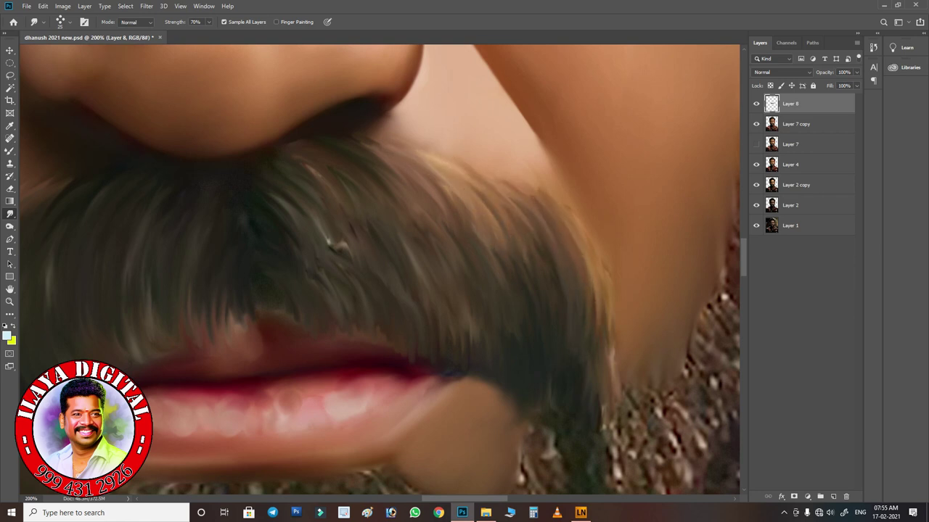
# Blend the leftover light specks in the middle of the moustache's right half with long downward strands.
pyautogui.moveTo(478, 235); pyautogui.dragTo(499, 289)
pyautogui.moveTo(495, 216)
pyautogui.mouseDown()
pyautogui.moveTo(532, 286)
pyautogui.moveTo(516, 281)
pyautogui.moveTo(506, 298)
pyautogui.mouseUp()
pyautogui.moveTo(451, 250); pyautogui.dragTo(478, 339)
pyautogui.moveTo(408, 257); pyautogui.dragTo(428, 287)
pyautogui.moveTo(369, 225); pyautogui.dragTo(401, 297)
pyautogui.moveTo(323, 228); pyautogui.dragTo(362, 271)
pyautogui.moveTo(309, 206); pyautogui.dragTo(332, 251)
# Smudge the moustache's central parting and extend short hair tips over the upper lip to join both halves.
pyautogui.moveTo(284, 202)
pyautogui.mouseDown()
pyautogui.moveTo(299, 223)
pyautogui.moveTo(288, 265)
pyautogui.mouseUp()
pyautogui.moveTo(243, 217); pyautogui.dragTo(247, 224)
pyautogui.moveTo(271, 304); pyautogui.dragTo(278, 319)
pyautogui.moveTo(254, 286); pyautogui.dragTo(255, 298)
pyautogui.moveTo(279, 231); pyautogui.dragTo(284, 245)
pyautogui.moveTo(304, 258)
pyautogui.mouseDown()
pyautogui.moveTo(310, 270)
pyautogui.moveTo(299, 260)
pyautogui.mouseUp()
pyautogui.moveTo(282, 306)
pyautogui.mouseDown()
pyautogui.moveTo(292, 323)
pyautogui.moveTo(268, 315)
pyautogui.moveTo(252, 325)
pyautogui.mouseUp()
pyautogui.moveTo(320, 341); pyautogui.dragTo(324, 348)
pyautogui.moveTo(296, 274); pyautogui.dragTo(300, 288)
pyautogui.moveTo(249, 316); pyautogui.dragTo(252, 341)
pyautogui.moveTo(215, 298)
pyautogui.mouseDown()
pyautogui.moveTo(218, 339)
pyautogui.moveTo(200, 328)
pyautogui.mouseUp()
pyautogui.moveTo(150, 286); pyautogui.dragTo(156, 333)
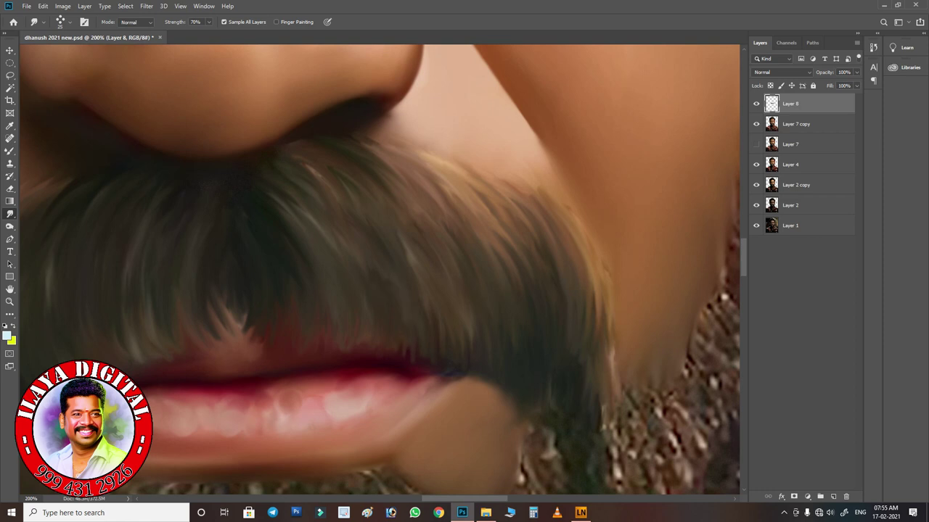
# Erase excess smudging over the middle of the upper lip and redraw the hair tips there with the Smudge tool.
pyautogui.press('e')
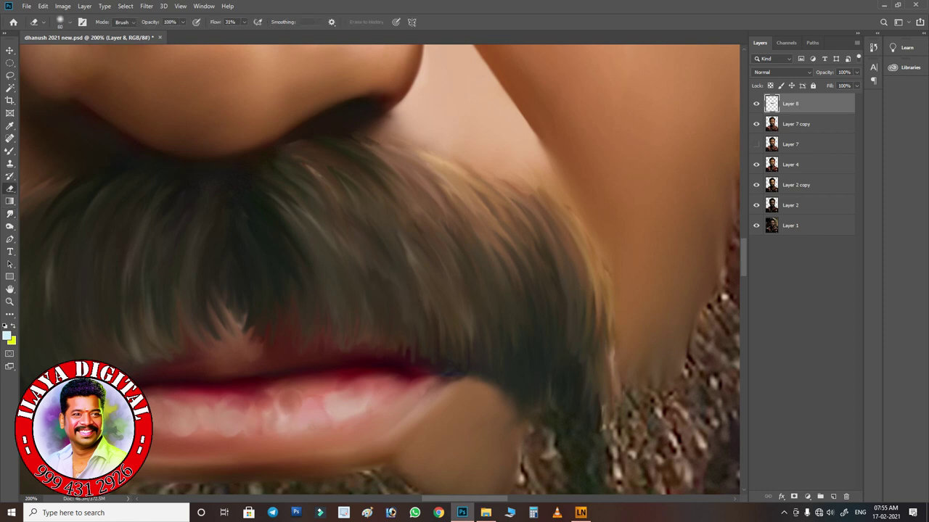
pyautogui.moveTo(226, 335); pyautogui.dragTo(203, 325)
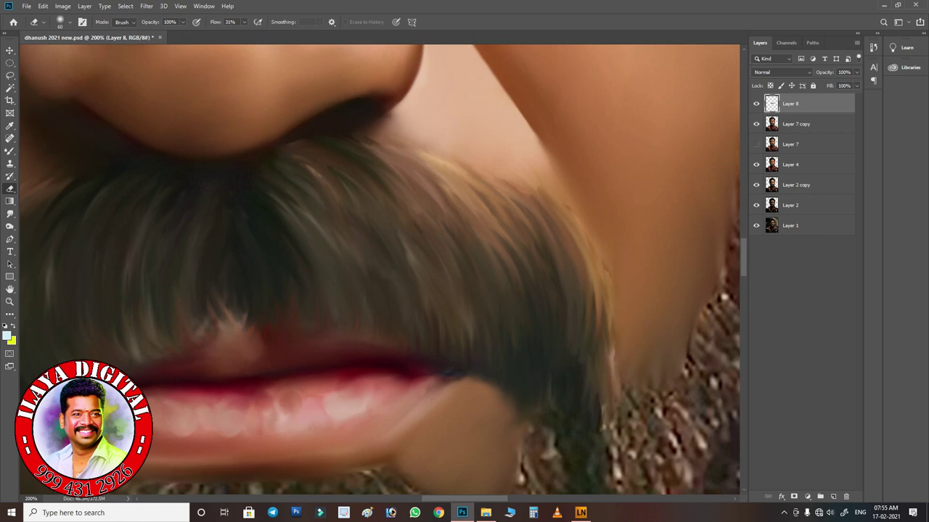
pyautogui.press('r')
pyautogui.moveTo(194, 330)
pyautogui.mouseDown()
pyautogui.moveTo(203, 305)
pyautogui.moveTo(214, 338)
pyautogui.moveTo(222, 301)
pyautogui.moveTo(240, 323)
pyautogui.mouseUp()
pyautogui.moveTo(148, 306)
pyautogui.mouseDown()
pyautogui.moveTo(167, 362)
pyautogui.moveTo(125, 341)
pyautogui.moveTo(149, 366)
pyautogui.moveTo(129, 243)
pyautogui.moveTo(138, 359)
pyautogui.mouseUp()
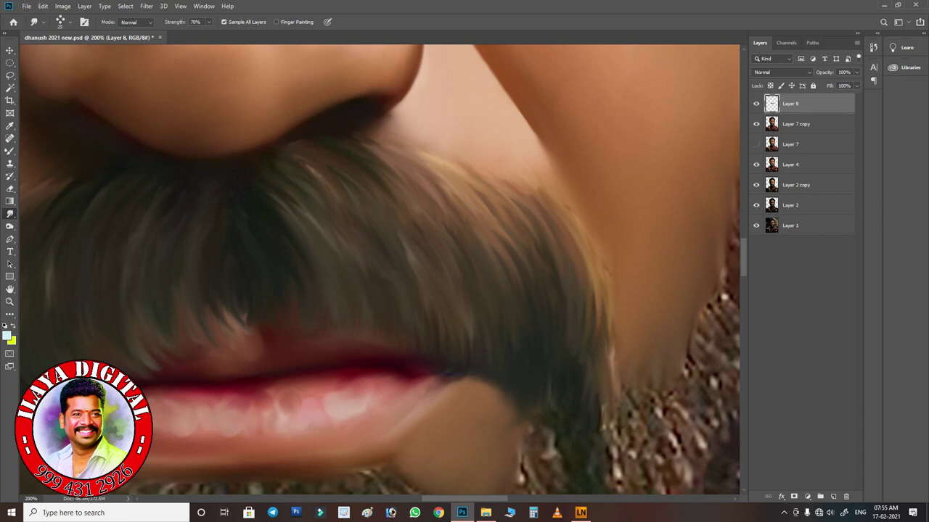
pyautogui.moveTo(129, 236); pyautogui.dragTo(131, 246)
pyautogui.moveTo(168, 352); pyautogui.dragTo(161, 338)
pyautogui.press('e')
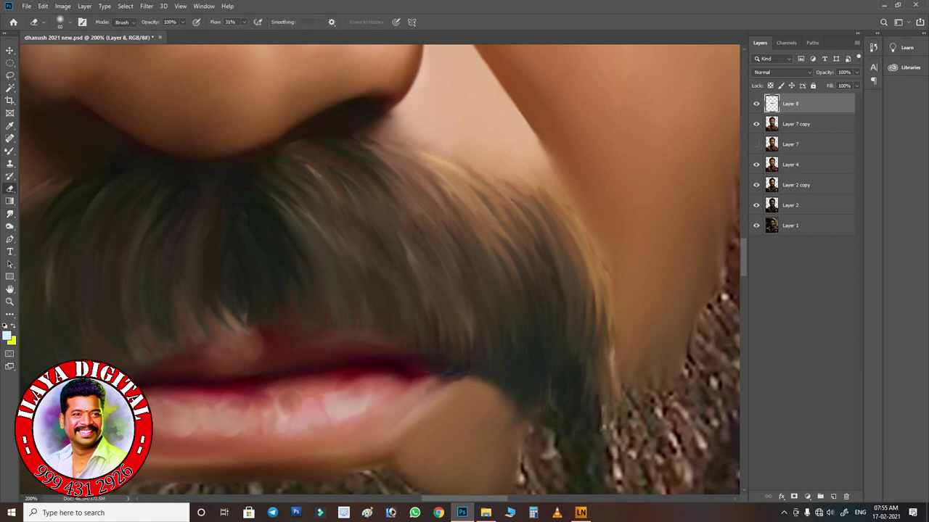
# Examine the finished moustache against the whole face and the lower face at several magnifications.
pyautogui.hotkey('ctrl', '-')
pyautogui.hotkey('ctrl', '-')
pyautogui.hotkey('ctrl', '-')
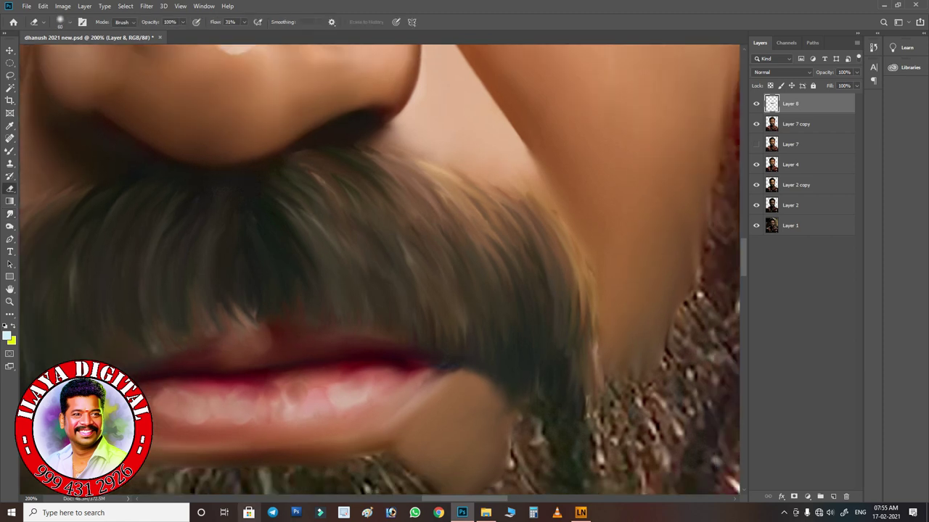
pyautogui.hotkey('ctrl', '-')
pyautogui.hotkey('ctrl', '-')
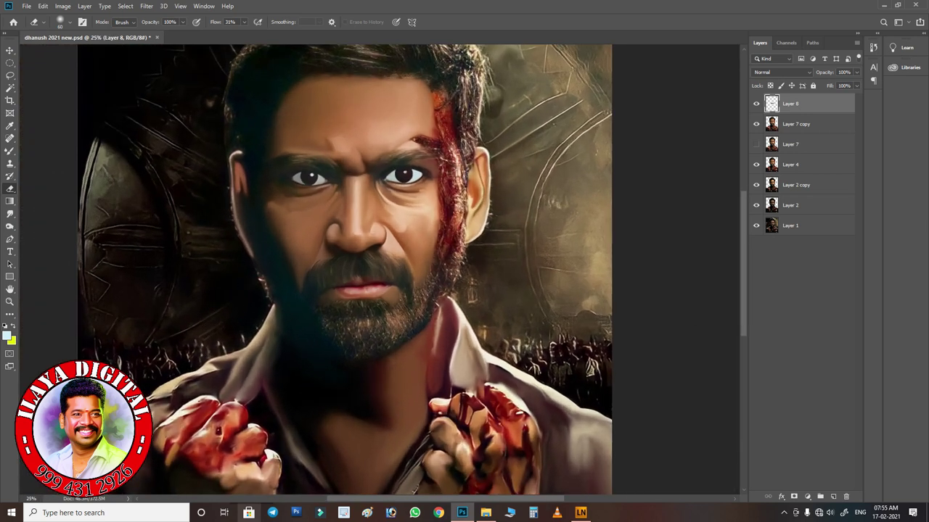
pyautogui.hotkey('ctrl', '+')
pyautogui.hotkey('ctrl', '+')
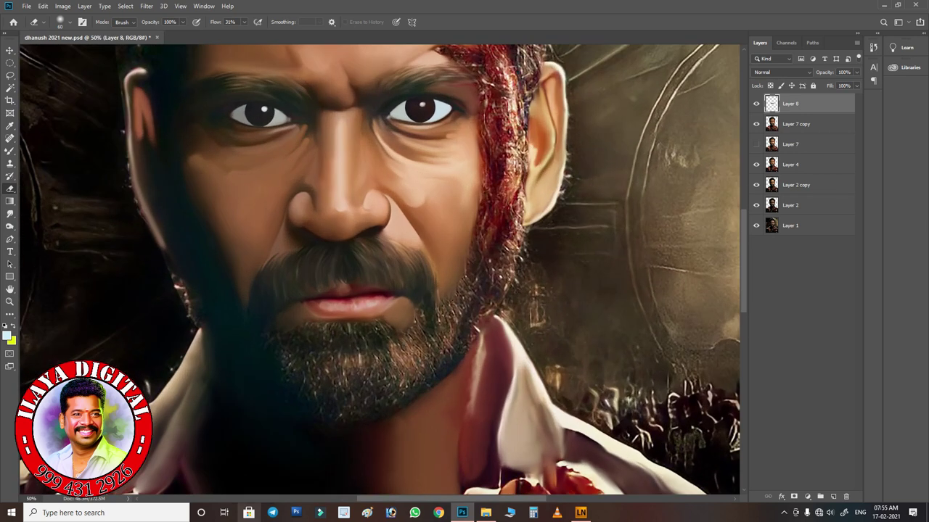
pyautogui.hotkey('ctrl', '+')
pyautogui.hotkey('ctrl', '+')
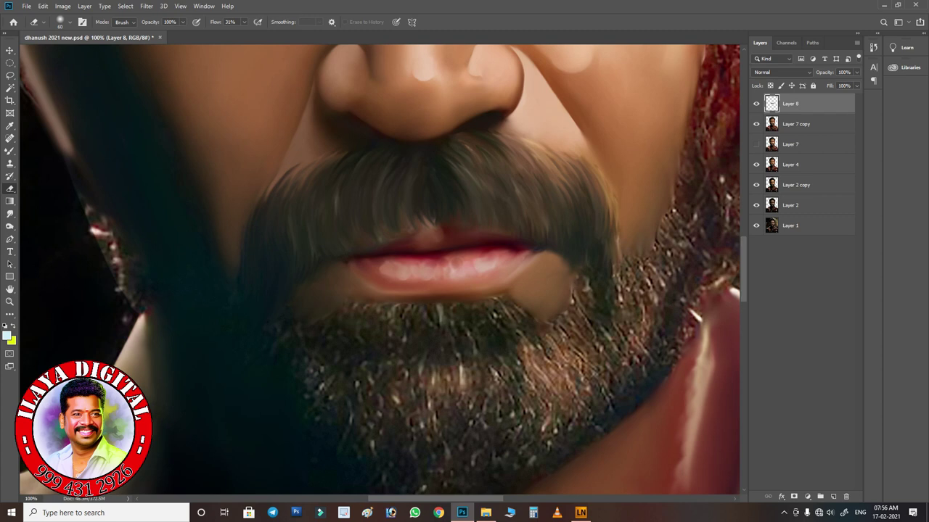
# Smudge the drooping right tip of the moustache beside the mouth corner into the beard.
pyautogui.press('r')
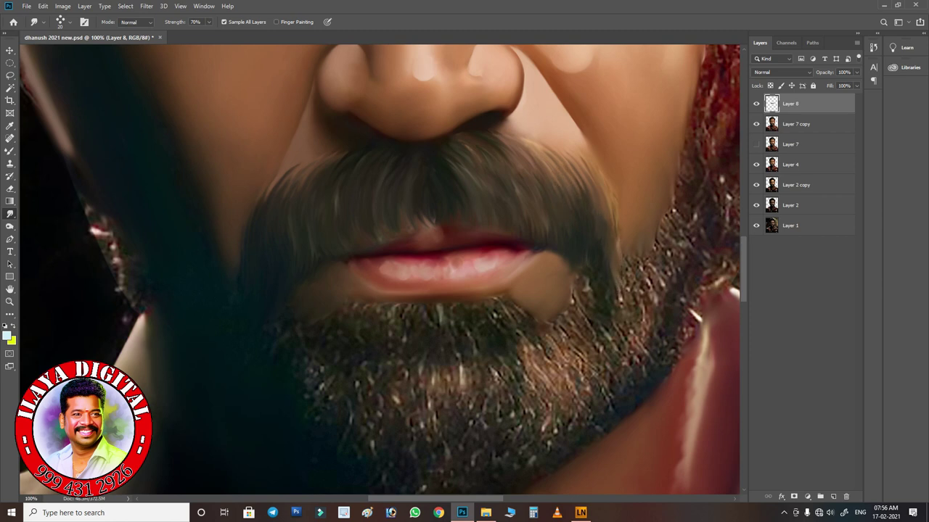
pyautogui.moveTo(589, 274); pyautogui.dragTo(587, 293)
pyautogui.scroll(-3, 379, 268)
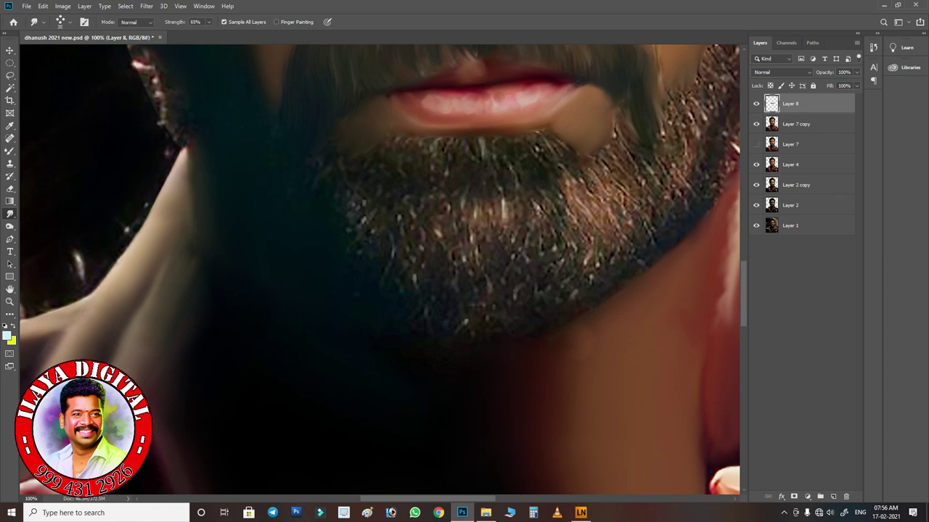
# Smudge the beard's dark left edge and the hair directly beneath the lower lip into smooth downward strands.
pyautogui.scroll(1, 404, 324)
pyautogui.scroll(3, 379, 268)
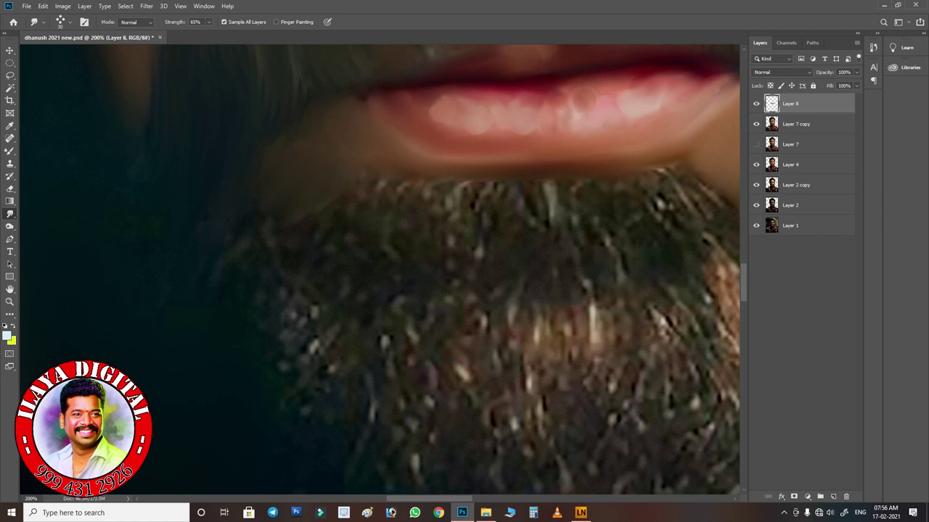
pyautogui.moveTo(239, 241)
pyautogui.mouseDown()
pyautogui.moveTo(270, 244)
pyautogui.moveTo(298, 324)
pyautogui.moveTo(313, 311)
pyautogui.mouseUp()
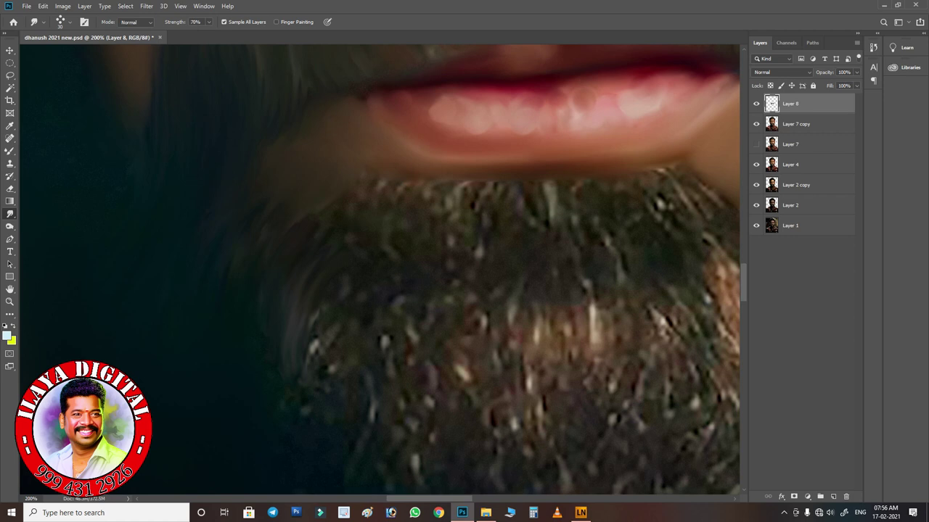
pyautogui.moveTo(366, 206)
pyautogui.mouseDown()
pyautogui.moveTo(381, 185)
pyautogui.moveTo(368, 212)
pyautogui.moveTo(399, 190)
pyautogui.moveTo(424, 192)
pyautogui.moveTo(453, 250)
pyautogui.moveTo(472, 210)
pyautogui.moveTo(480, 247)
pyautogui.moveTo(507, 196)
pyautogui.moveTo(553, 232)
pyautogui.moveTo(574, 218)
pyautogui.moveTo(584, 269)
pyautogui.moveTo(609, 243)
pyautogui.moveTo(622, 275)
pyautogui.moveTo(613, 192)
pyautogui.moveTo(653, 218)
pyautogui.moveTo(660, 190)
pyautogui.moveTo(671, 210)
pyautogui.moveTo(695, 202)
pyautogui.moveTo(715, 241)
pyautogui.mouseUp()
pyautogui.moveTo(671, 206); pyautogui.dragTo(671, 223)
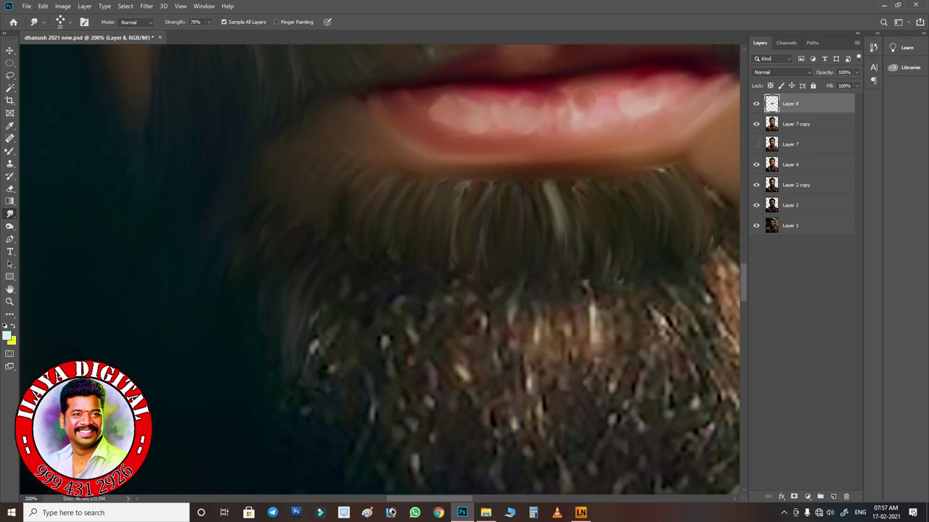
# Smudge the beard's lower edge along the chin and jaw into soft curved strands.
pyautogui.scroll(-2, 481, 417)
pyautogui.hotkey('ctrl', '-')
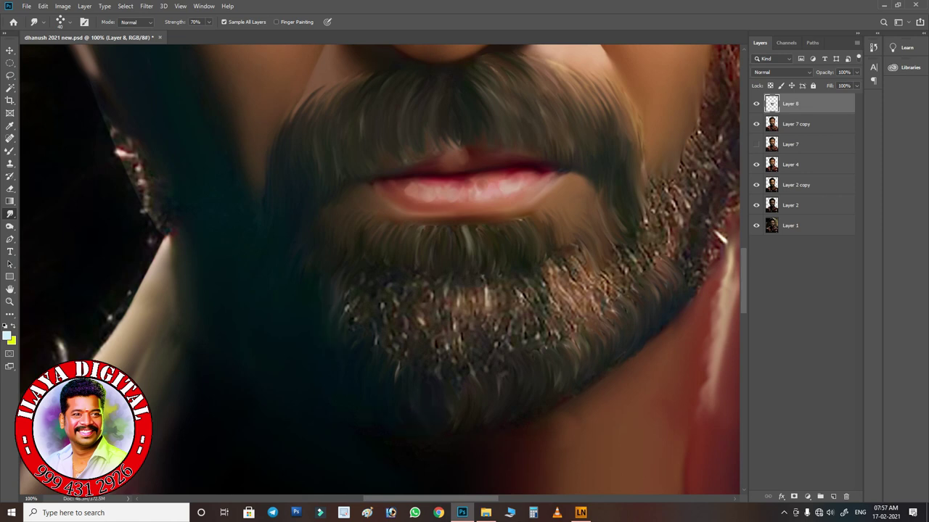
pyautogui.scroll(3, 437, 419)
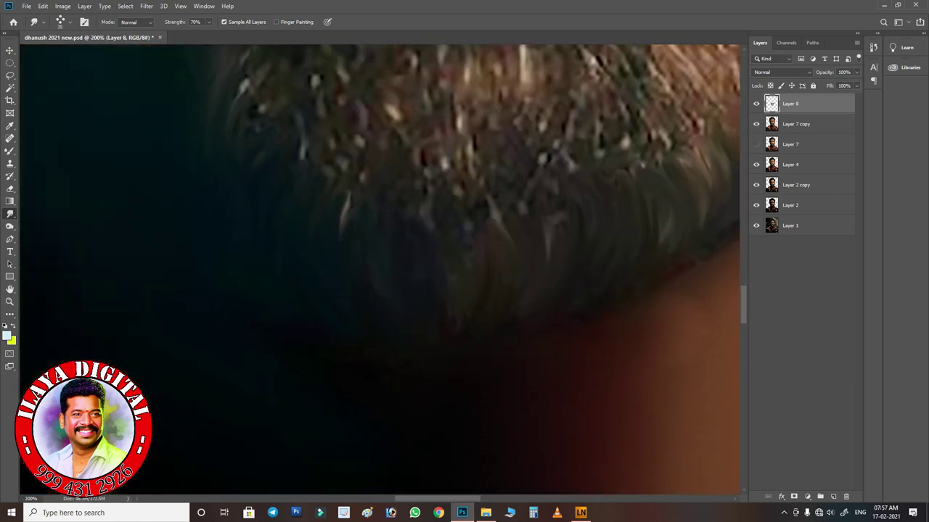
pyautogui.moveTo(468, 270); pyautogui.dragTo(449, 239)
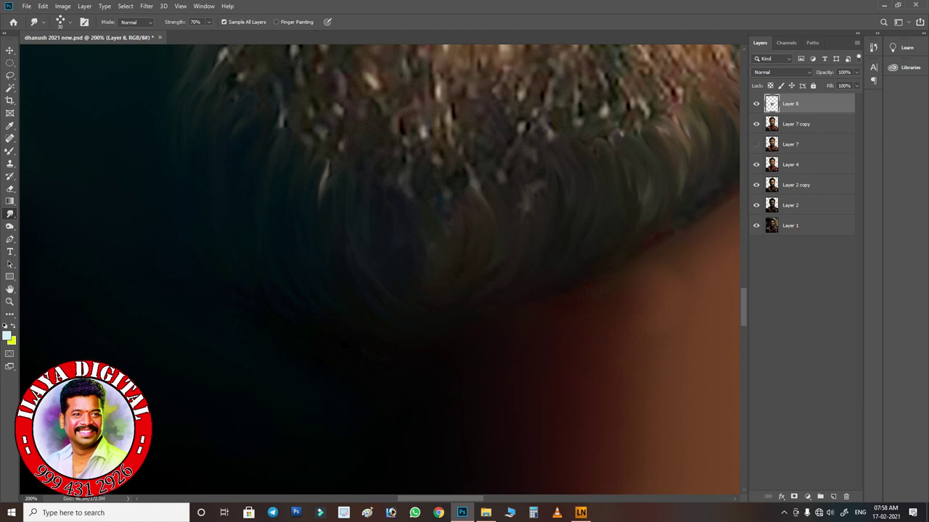
# Smudge the speckled hair on the right side of the chin into curved strands reaching the smoothed lower edge.
pyautogui.scroll(5, 377, 269)
pyautogui.scroll(-4, 377, 269)
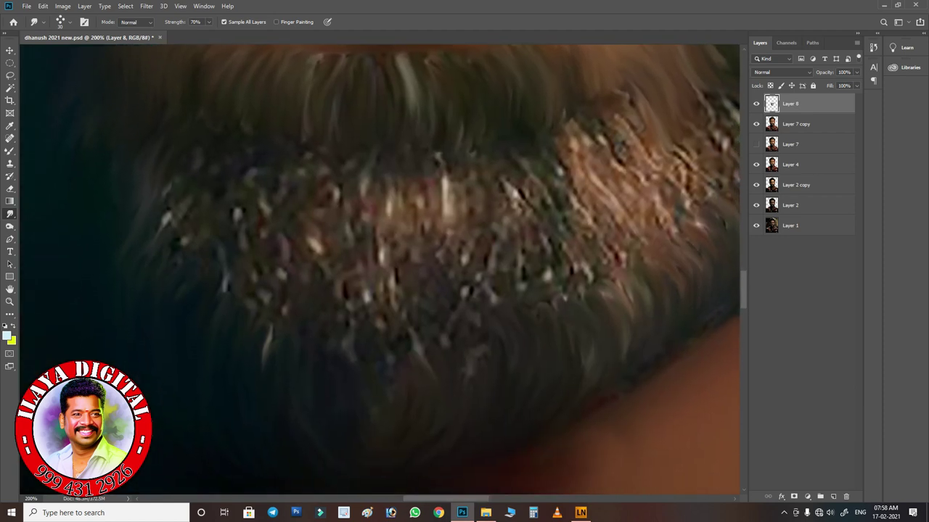
pyautogui.scroll(-5, 464, 352)
pyautogui.scroll(6, 464, 351)
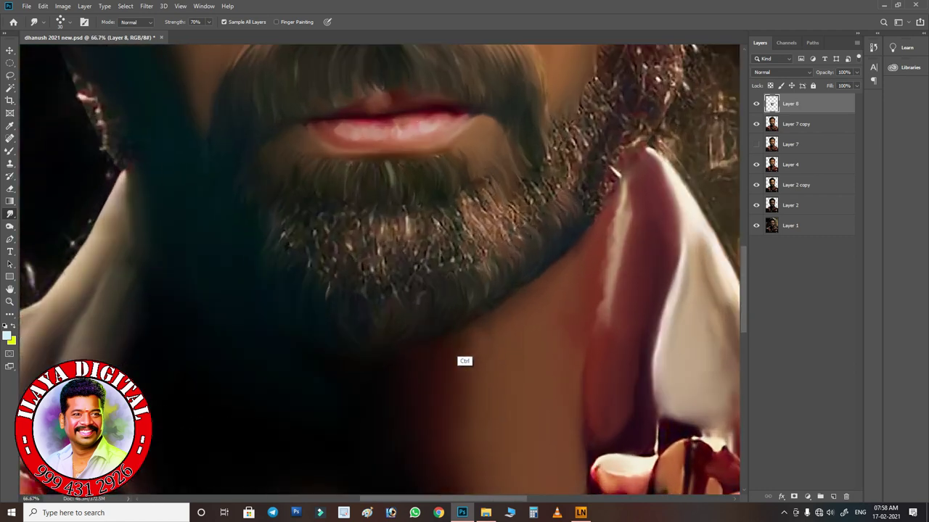
pyautogui.scroll(2, 464, 352)
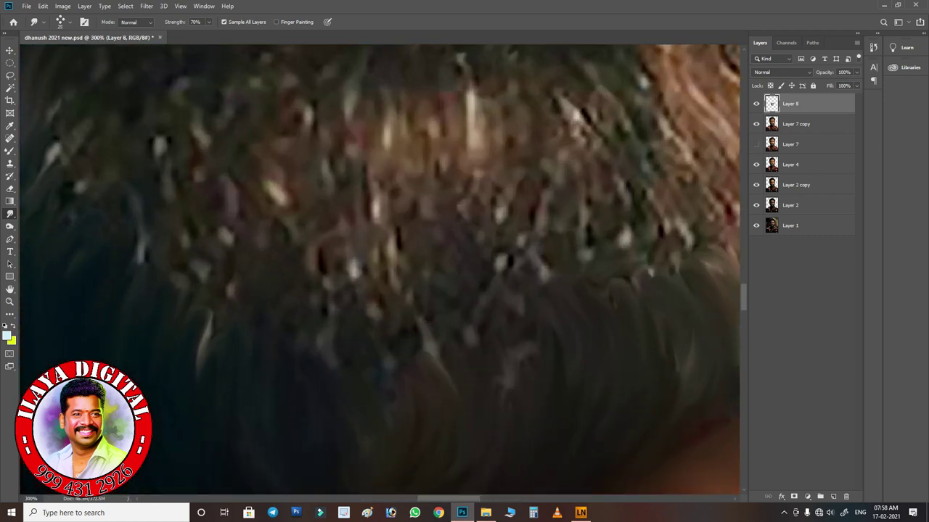
pyautogui.moveTo(562, 167); pyautogui.dragTo(589, 283)
pyautogui.moveTo(563, 134); pyautogui.dragTo(584, 196)
pyautogui.moveTo(589, 142); pyautogui.dragTo(634, 254)
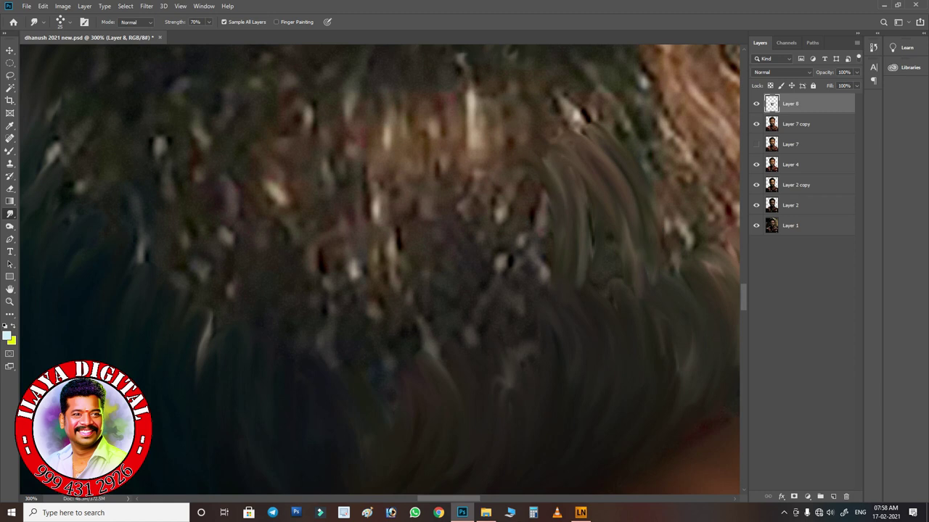
pyautogui.moveTo(624, 123); pyautogui.dragTo(678, 243)
pyautogui.moveTo(664, 127); pyautogui.dragTo(686, 279)
pyautogui.moveTo(588, 222); pyautogui.dragTo(616, 294)
pyautogui.moveTo(622, 236); pyautogui.dragTo(644, 312)
pyautogui.moveTo(664, 229)
pyautogui.mouseDown()
pyautogui.moveTo(689, 290)
pyautogui.moveTo(674, 354)
pyautogui.mouseUp()
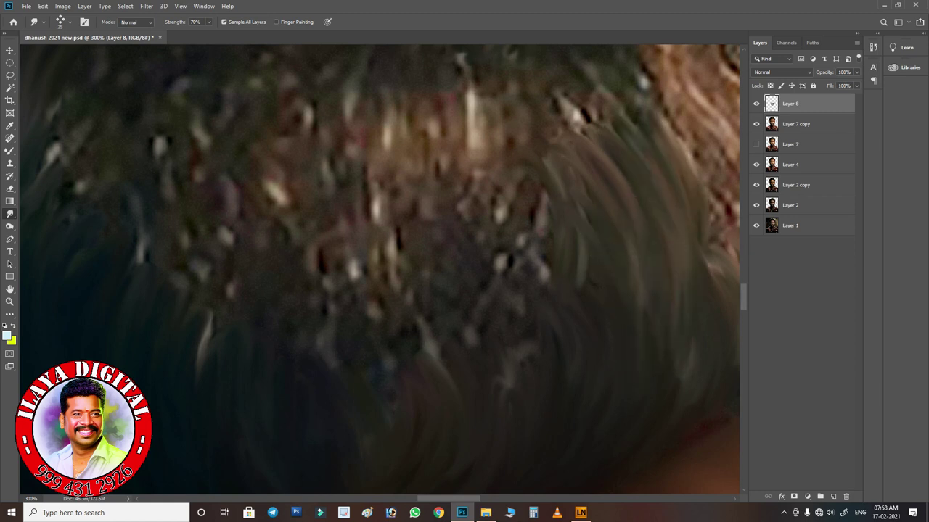
# Smudge the speckled hair across the middle of the chin into short downward strands.
pyautogui.hotkey('ctrl', '-')
pyautogui.hotkey('ctrl', '-')
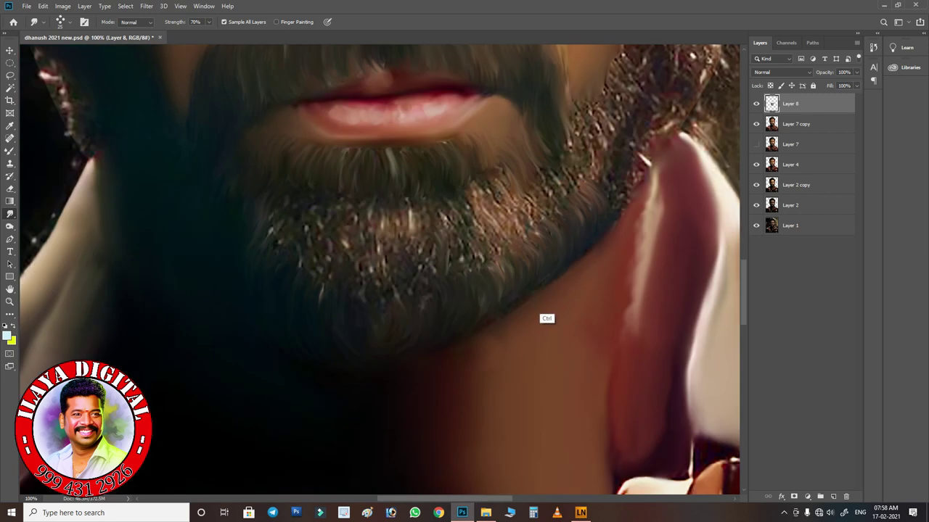
pyautogui.moveTo(319, 220); pyautogui.dragTo(331, 265)
pyautogui.moveTo(345, 233); pyautogui.dragTo(354, 267)
pyautogui.moveTo(380, 226)
pyautogui.mouseDown()
pyautogui.moveTo(377, 259)
pyautogui.moveTo(390, 254)
pyautogui.mouseUp()
pyautogui.moveTo(386, 222)
pyautogui.mouseDown()
pyautogui.moveTo(392, 267)
pyautogui.moveTo(399, 231)
pyautogui.moveTo(411, 248)
pyautogui.mouseUp()
pyautogui.moveTo(411, 215); pyautogui.dragTo(422, 267)
pyautogui.moveTo(428, 232)
pyautogui.mouseDown()
pyautogui.moveTo(438, 262)
pyautogui.moveTo(447, 254)
pyautogui.mouseUp()
# Smudge the lighter beard hair on the right side of the chin and below the right mouth corner into strands.
pyautogui.moveTo(444, 212)
pyautogui.mouseDown()
pyautogui.moveTo(451, 250)
pyautogui.moveTo(465, 228)
pyautogui.moveTo(478, 237)
pyautogui.mouseUp()
pyautogui.moveTo(473, 194)
pyautogui.mouseDown()
pyautogui.moveTo(486, 240)
pyautogui.moveTo(482, 216)
pyautogui.moveTo(502, 236)
pyautogui.moveTo(510, 227)
pyautogui.mouseUp()
pyautogui.moveTo(504, 182); pyautogui.dragTo(508, 200)
pyautogui.moveTo(515, 209)
pyautogui.mouseDown()
pyautogui.moveTo(518, 223)
pyautogui.moveTo(539, 219)
pyautogui.mouseUp()
pyautogui.moveTo(531, 177)
pyautogui.mouseDown()
pyautogui.moveTo(550, 206)
pyautogui.moveTo(549, 197)
pyautogui.mouseUp()
pyautogui.moveTo(553, 171)
pyautogui.mouseDown()
pyautogui.moveTo(565, 196)
pyautogui.moveTo(577, 185)
pyautogui.mouseUp()
pyautogui.moveTo(579, 174); pyautogui.dragTo(584, 195)
pyautogui.moveTo(552, 154); pyautogui.dragTo(556, 163)
pyautogui.moveTo(591, 203); pyautogui.dragTo(593, 215)
pyautogui.moveTo(558, 176); pyautogui.dragTo(562, 190)
pyautogui.moveTo(579, 209); pyautogui.dragTo(580, 216)
pyautogui.moveTo(558, 179); pyautogui.dragTo(557, 204)
pyautogui.moveTo(536, 194); pyautogui.dragTo(537, 206)
pyautogui.moveTo(548, 213)
pyautogui.mouseDown()
pyautogui.moveTo(551, 222)
pyautogui.moveTo(541, 222)
pyautogui.mouseUp()
pyautogui.moveTo(541, 233); pyautogui.dragTo(542, 241)
pyautogui.moveTo(548, 187)
pyautogui.mouseDown()
pyautogui.moveTo(559, 203)
pyautogui.moveTo(563, 191)
pyautogui.mouseUp()
pyautogui.moveTo(580, 226); pyautogui.dragTo(582, 239)
pyautogui.moveTo(587, 206); pyautogui.dragTo(589, 219)
# Blend the upper band of chin hair below the lip patch with short smudge strokes from right to left.
pyautogui.moveTo(489, 187); pyautogui.dragTo(486, 200)
pyautogui.moveTo(491, 204)
pyautogui.mouseDown()
pyautogui.moveTo(493, 219)
pyautogui.moveTo(473, 207)
pyautogui.mouseUp()
pyautogui.moveTo(476, 212); pyautogui.dragTo(478, 235)
pyautogui.moveTo(450, 197); pyautogui.dragTo(453, 217)
pyautogui.moveTo(460, 211)
pyautogui.mouseDown()
pyautogui.moveTo(461, 226)
pyautogui.moveTo(453, 218)
pyautogui.moveTo(445, 235)
pyautogui.moveTo(427, 215)
pyautogui.moveTo(413, 230)
pyautogui.mouseUp()
pyautogui.moveTo(407, 203); pyautogui.dragTo(409, 239)
pyautogui.moveTo(394, 210)
pyautogui.mouseDown()
pyautogui.moveTo(398, 237)
pyautogui.moveTo(383, 227)
pyautogui.moveTo(371, 240)
pyautogui.mouseUp()
pyautogui.moveTo(356, 213); pyautogui.dragTo(354, 230)
pyautogui.moveTo(339, 203); pyautogui.dragTo(348, 211)
pyautogui.moveTo(342, 232); pyautogui.dragTo(344, 244)
pyautogui.moveTo(348, 206)
pyautogui.mouseDown()
pyautogui.moveTo(352, 217)
pyautogui.moveTo(313, 216)
pyautogui.mouseUp()
# Smudge the speckles on the left and lower-left part of the chin into the dark lower beard.
pyautogui.moveTo(305, 222)
pyautogui.mouseDown()
pyautogui.moveTo(307, 244)
pyautogui.moveTo(276, 237)
pyautogui.moveTo(286, 245)
pyautogui.moveTo(312, 241)
pyautogui.mouseUp()
pyautogui.moveTo(300, 258)
pyautogui.mouseDown()
pyautogui.moveTo(301, 267)
pyautogui.moveTo(329, 267)
pyautogui.mouseUp()
pyautogui.moveTo(323, 274); pyautogui.dragTo(330, 279)
pyautogui.moveTo(345, 240)
pyautogui.mouseDown()
pyautogui.moveTo(348, 265)
pyautogui.moveTo(364, 283)
pyautogui.mouseUp()
pyautogui.moveTo(370, 263); pyautogui.dragTo(388, 292)
pyautogui.moveTo(390, 285)
pyautogui.mouseDown()
pyautogui.moveTo(396, 301)
pyautogui.moveTo(381, 294)
pyautogui.mouseUp()
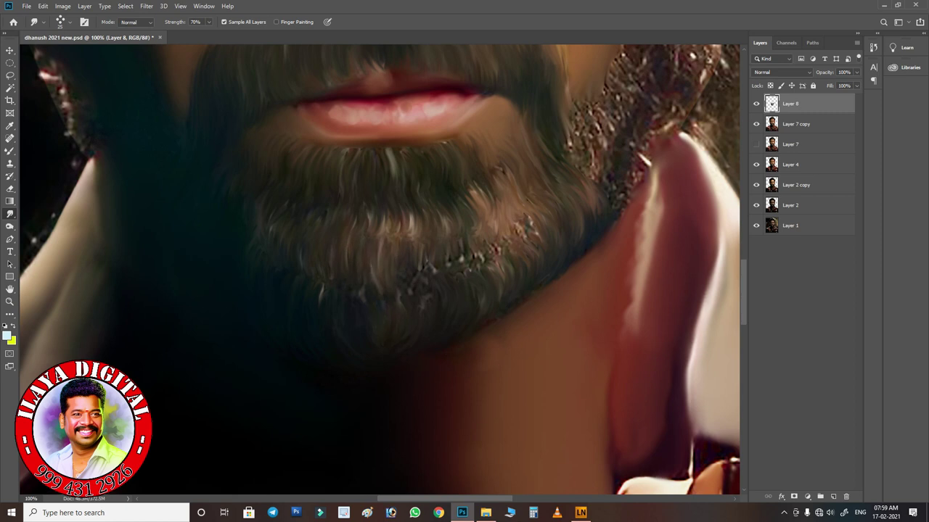
# Smudge the remaining speckles across the lower and right parts of the chin into curved beard strands.
pyautogui.moveTo(319, 292); pyautogui.dragTo(321, 308)
pyautogui.moveTo(319, 296); pyautogui.dragTo(319, 310)
pyautogui.moveTo(401, 222)
pyautogui.mouseDown()
pyautogui.moveTo(400, 245)
pyautogui.moveTo(391, 248)
pyautogui.moveTo(435, 283)
pyautogui.mouseUp()
pyautogui.moveTo(449, 258); pyautogui.dragTo(448, 275)
pyautogui.moveTo(450, 231)
pyautogui.mouseDown()
pyautogui.moveTo(464, 266)
pyautogui.moveTo(499, 273)
pyautogui.mouseUp()
pyautogui.moveTo(495, 230)
pyautogui.mouseDown()
pyautogui.moveTo(510, 266)
pyautogui.moveTo(518, 261)
pyautogui.mouseUp()
pyautogui.moveTo(497, 215)
pyautogui.mouseDown()
pyautogui.moveTo(497, 234)
pyautogui.moveTo(537, 263)
pyautogui.mouseUp()
pyautogui.moveTo(498, 176)
pyautogui.mouseDown()
pyautogui.moveTo(497, 190)
pyautogui.moveTo(537, 236)
pyautogui.moveTo(533, 277)
pyautogui.mouseUp()
pyautogui.moveTo(508, 233)
pyautogui.mouseDown()
pyautogui.moveTo(525, 268)
pyautogui.moveTo(497, 293)
pyautogui.mouseUp()
pyautogui.moveTo(480, 253); pyautogui.dragTo(486, 280)
pyautogui.moveTo(463, 259); pyautogui.dragTo(472, 283)
pyautogui.moveTo(423, 263); pyautogui.dragTo(423, 269)
pyautogui.moveTo(440, 280)
pyautogui.mouseDown()
pyautogui.moveTo(440, 290)
pyautogui.moveTo(422, 286)
pyautogui.mouseUp()
pyautogui.moveTo(363, 286); pyautogui.dragTo(365, 291)
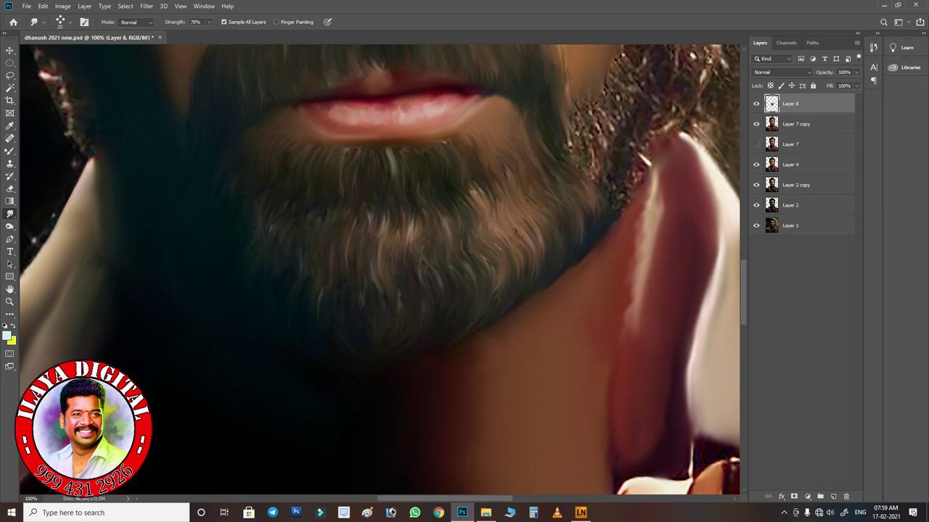
# Smudge the speckled beard edge on the right cheek and jaw, beside the bloody sideburn, into soft strands.
pyautogui.moveTo(465, 218); pyautogui.dragTo(283, 363)
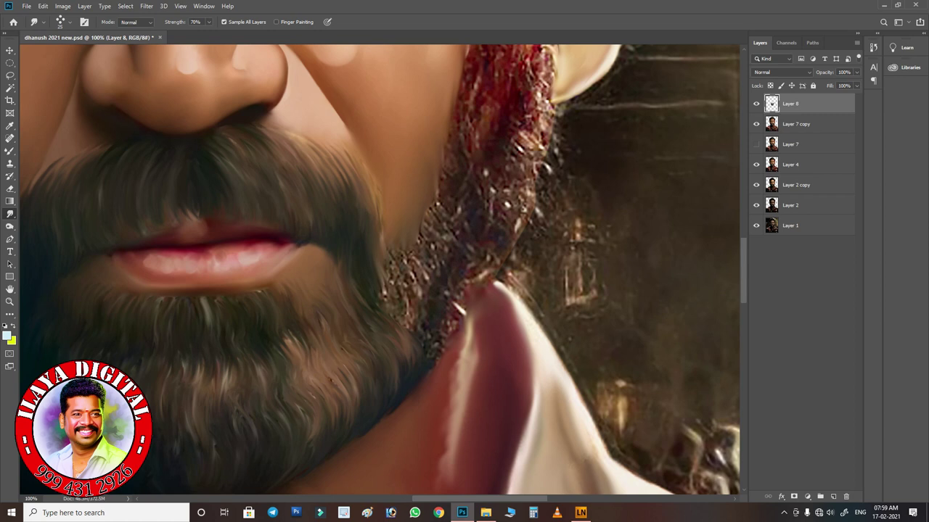
pyautogui.press('ctrl')
pyautogui.press('ctrl')
pyautogui.moveTo(411, 284)
pyautogui.mouseDown()
pyautogui.moveTo(406, 256)
pyautogui.moveTo(411, 288)
pyautogui.moveTo(431, 245)
pyautogui.moveTo(432, 274)
pyautogui.moveTo(392, 263)
pyautogui.moveTo(400, 304)
pyautogui.moveTo(385, 290)
pyautogui.mouseUp()
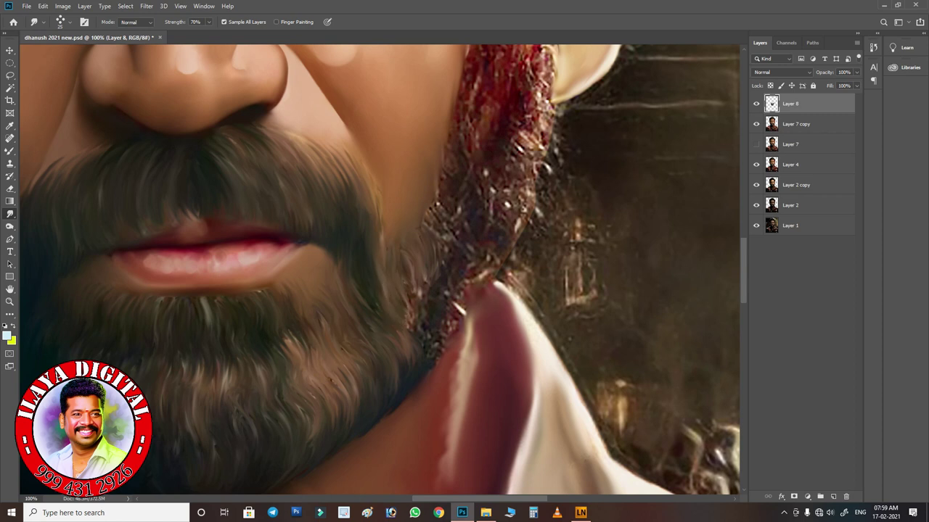
pyautogui.hotkey('ctrl', '-')
pyautogui.hotkey('ctrl', '-')
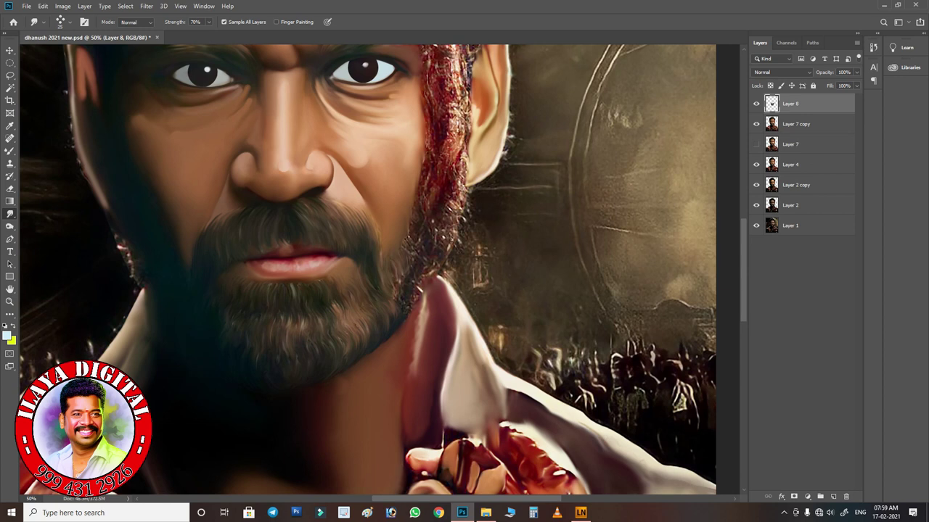
pyautogui.hotkey('ctrl', '+')
pyautogui.hotkey('ctrl', '+')
pyautogui.moveTo(434, 209)
pyautogui.mouseDown()
pyautogui.moveTo(438, 265)
pyautogui.moveTo(406, 312)
pyautogui.moveTo(427, 327)
pyautogui.moveTo(430, 287)
pyautogui.moveTo(447, 298)
pyautogui.moveTo(448, 254)
pyautogui.moveTo(460, 285)
pyautogui.moveTo(458, 319)
pyautogui.moveTo(432, 348)
pyautogui.moveTo(415, 338)
pyautogui.moveTo(405, 370)
pyautogui.mouseUp()
pyautogui.moveTo(386, 300); pyautogui.dragTo(393, 315)
# Hide Layer 1 and smudge the speckled hair along the left jaw edge into strands, sampling all layers.
pyautogui.moveTo(217, 290); pyautogui.dragTo(551, 246)
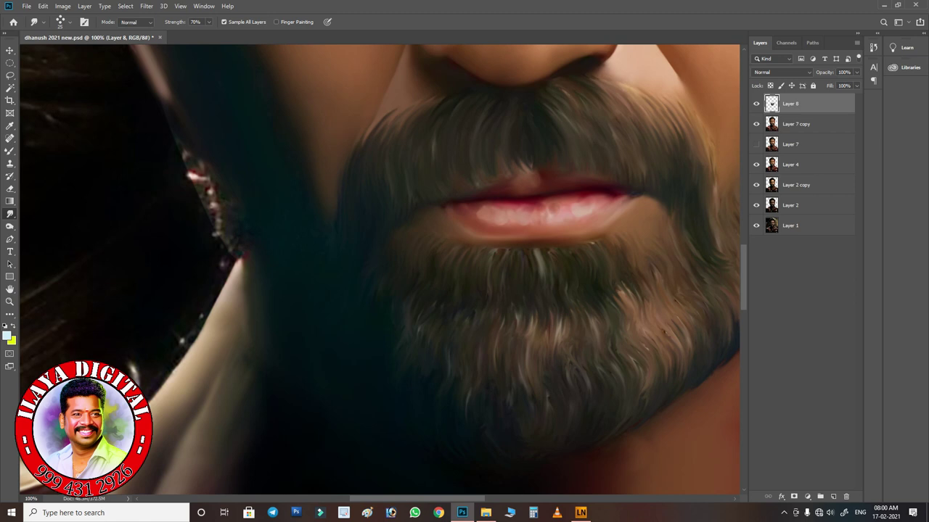
pyautogui.click(756, 225)
pyautogui.click(224, 22)
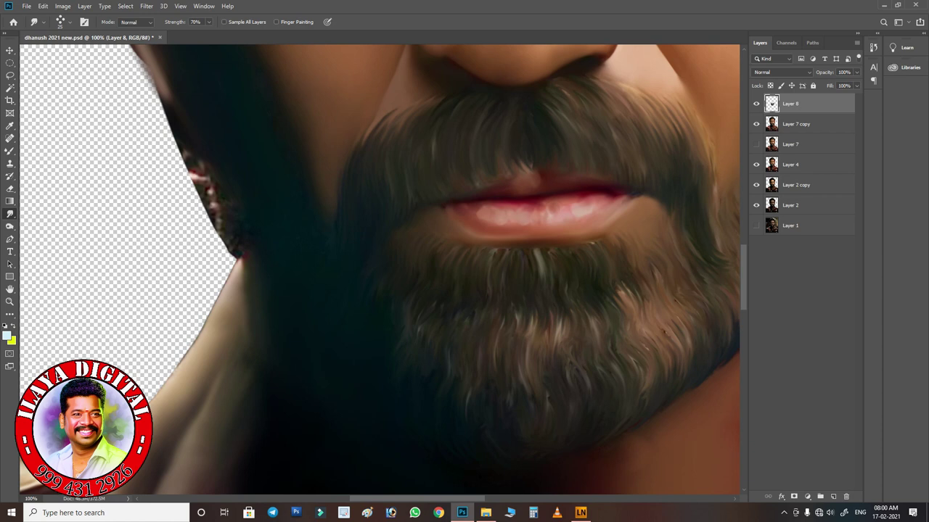
pyautogui.moveTo(164, 110); pyautogui.dragTo(181, 158)
pyautogui.click(224, 22)
pyautogui.moveTo(168, 125); pyautogui.dragTo(195, 196)
pyautogui.moveTo(183, 164)
pyautogui.mouseDown()
pyautogui.moveTo(195, 196)
pyautogui.moveTo(200, 181)
pyautogui.moveTo(217, 239)
pyautogui.moveTo(221, 211)
pyautogui.moveTo(229, 248)
pyautogui.moveTo(221, 210)
pyautogui.moveTo(224, 247)
pyautogui.moveTo(217, 239)
pyautogui.mouseUp()
pyautogui.moveTo(171, 145)
pyautogui.mouseDown()
pyautogui.moveTo(174, 171)
pyautogui.moveTo(171, 151)
pyautogui.moveTo(241, 260)
pyautogui.mouseUp()
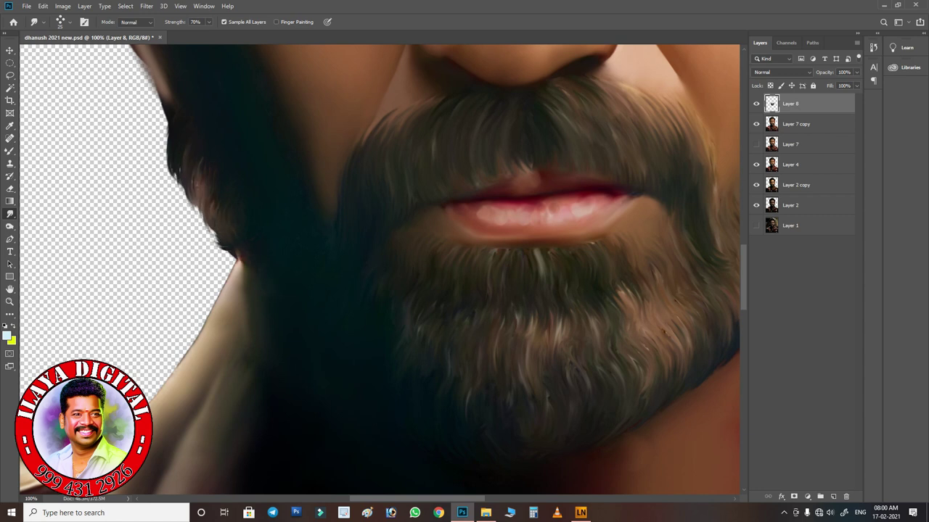
# Erase the strands sticking out at the left jaw edge with the Eraser tool.
pyautogui.hotkey('ctrl', '0')
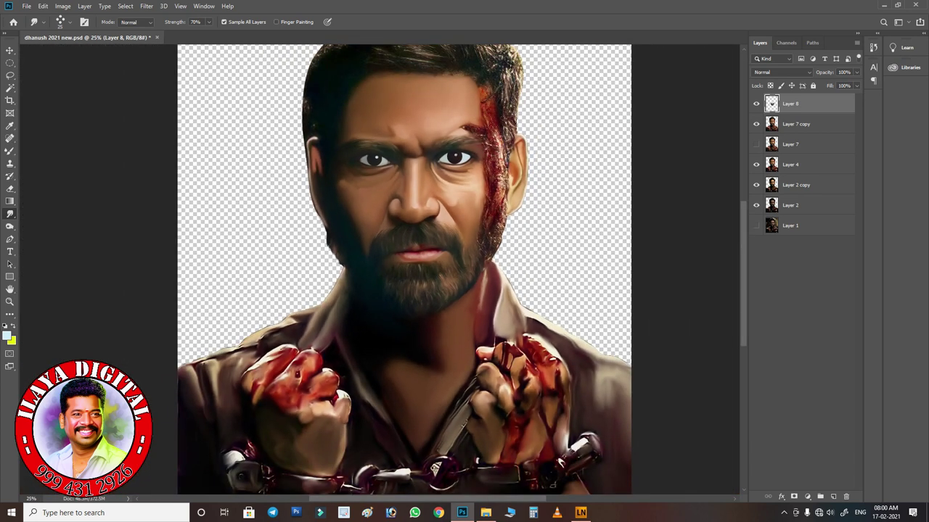
pyautogui.press('e')
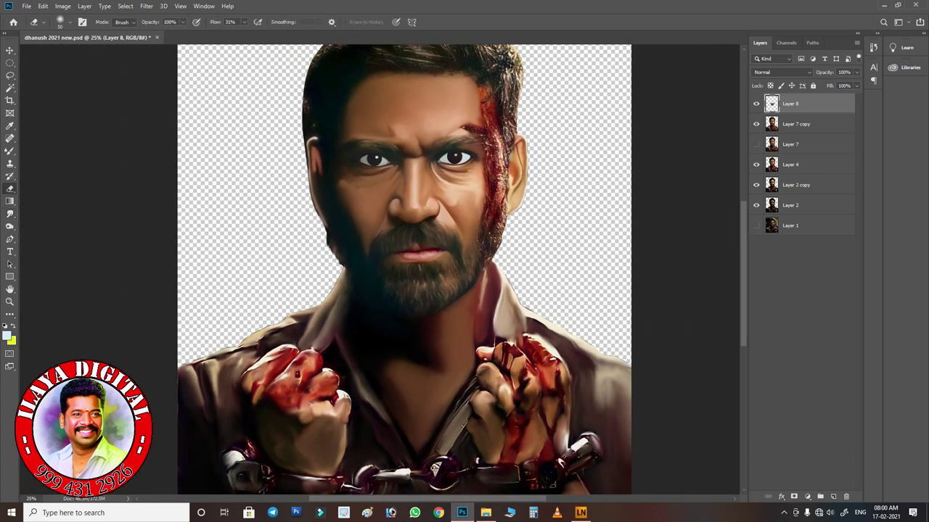
pyautogui.moveTo(330, 246); pyautogui.dragTo(336, 258)
# Set the Smudge tool's strength to 80% and smudge the first light strands of the front hair above the left forehead.
pyautogui.hotkey('ctrl', '+')
pyautogui.hotkey('ctrl', '+')
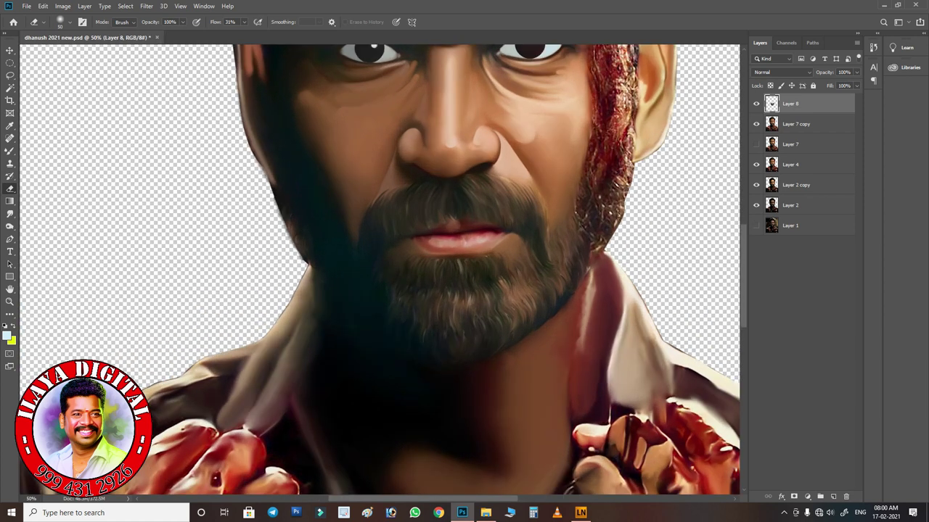
pyautogui.scroll(10, 379, 270)
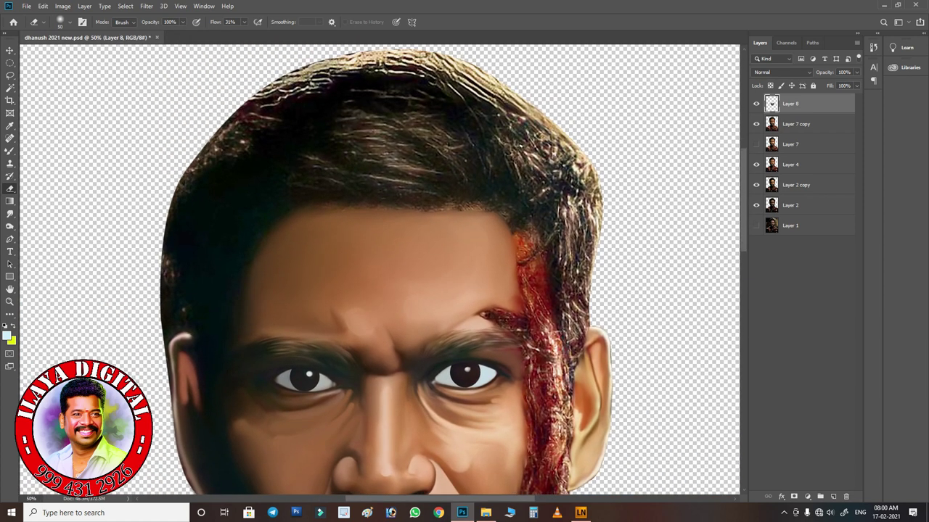
pyautogui.hotkey('ctrl', '+')
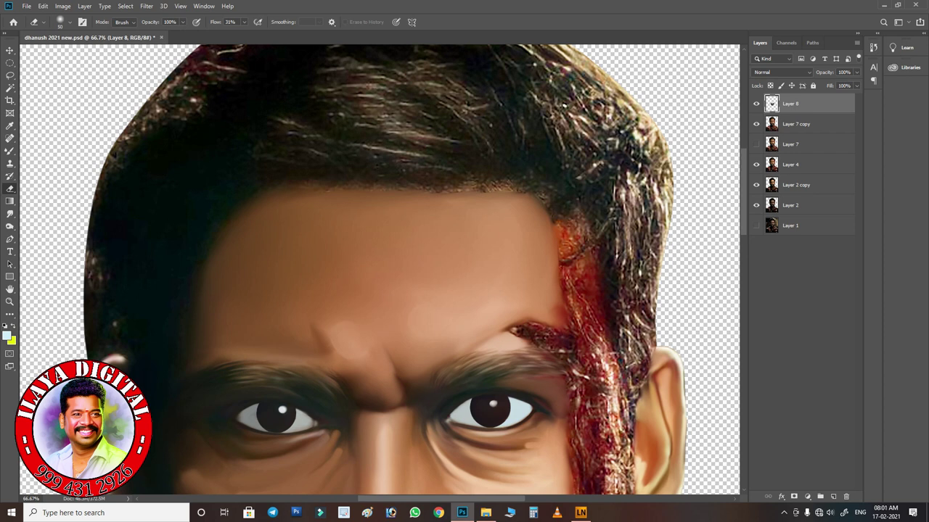
pyautogui.press('r')
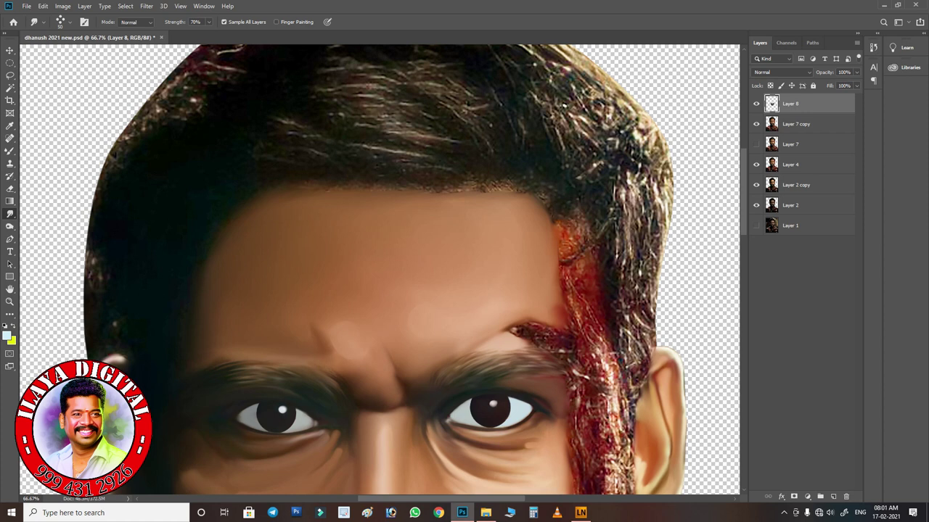
pyautogui.moveTo(271, 122)
pyautogui.mouseDown()
pyautogui.moveTo(317, 127)
pyautogui.moveTo(308, 131)
pyautogui.mouseUp()
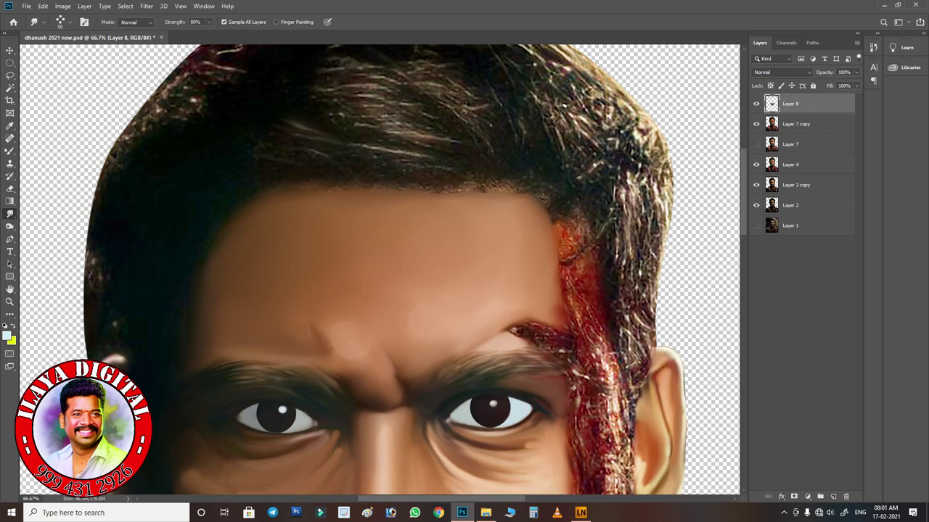
pyautogui.hotkey('ctrl', '+')
pyautogui.scroll(5, 379, 269)
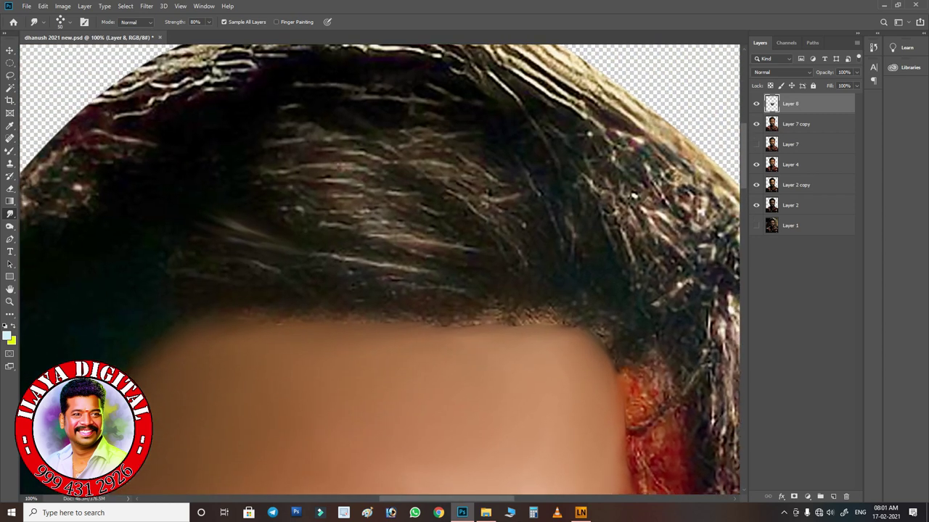
pyautogui.moveTo(210, 222)
pyautogui.mouseDown()
pyautogui.moveTo(242, 242)
pyautogui.moveTo(385, 267)
pyautogui.mouseUp()
pyautogui.moveTo(172, 250); pyautogui.dragTo(282, 269)
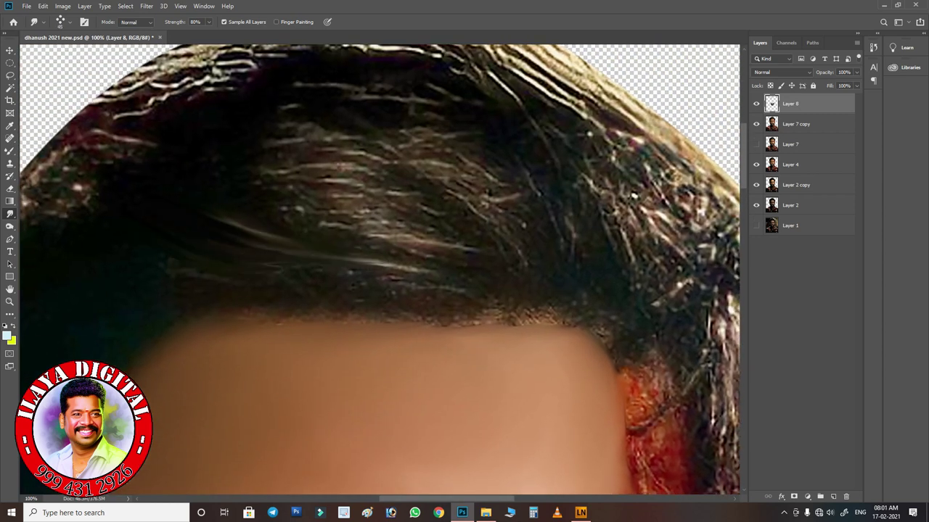
# Blend the dark hair just above the left and middle hairline with short smudge strokes.
pyautogui.moveTo(169, 258)
pyautogui.mouseDown()
pyautogui.moveTo(225, 276)
pyautogui.moveTo(225, 312)
pyautogui.moveTo(269, 316)
pyautogui.mouseUp()
pyautogui.moveTo(256, 312); pyautogui.dragTo(280, 314)
pyautogui.moveTo(223, 281); pyautogui.dragTo(234, 284)
pyautogui.moveTo(313, 308); pyautogui.dragTo(336, 309)
pyautogui.moveTo(197, 258); pyautogui.dragTo(208, 261)
pyautogui.moveTo(267, 273)
pyautogui.mouseDown()
pyautogui.moveTo(300, 275)
pyautogui.moveTo(288, 265)
pyautogui.mouseUp()
pyautogui.moveTo(342, 270); pyautogui.dragTo(357, 272)
pyautogui.moveTo(369, 280); pyautogui.dragTo(403, 285)
# Smudge the right part of the front hair into long strands curving down toward the right forehead.
pyautogui.moveTo(327, 262)
pyautogui.mouseDown()
pyautogui.moveTo(456, 288)
pyautogui.moveTo(518, 316)
pyautogui.mouseUp()
pyautogui.moveTo(382, 260)
pyautogui.mouseDown()
pyautogui.moveTo(454, 279)
pyautogui.moveTo(519, 319)
pyautogui.mouseUp()
pyautogui.moveTo(435, 247)
pyautogui.mouseDown()
pyautogui.moveTo(506, 263)
pyautogui.moveTo(505, 254)
pyautogui.mouseUp()
pyautogui.moveTo(424, 231); pyautogui.dragTo(540, 275)
pyautogui.moveTo(468, 210); pyautogui.dragTo(577, 243)
pyautogui.moveTo(520, 176); pyautogui.dragTo(572, 225)
pyautogui.moveTo(551, 186); pyautogui.dragTo(583, 258)
# Smudge the upper part of the light front hair into curved strands sweeping from left to right.
pyautogui.moveTo(265, 160)
pyautogui.mouseDown()
pyautogui.moveTo(361, 192)
pyautogui.moveTo(333, 142)
pyautogui.moveTo(389, 182)
pyautogui.mouseUp()
pyautogui.moveTo(283, 126)
pyautogui.mouseDown()
pyautogui.moveTo(399, 174)
pyautogui.moveTo(404, 155)
pyautogui.moveTo(450, 138)
pyautogui.mouseUp()
pyautogui.moveTo(273, 106); pyautogui.dragTo(328, 107)
pyautogui.moveTo(265, 123); pyautogui.dragTo(319, 142)
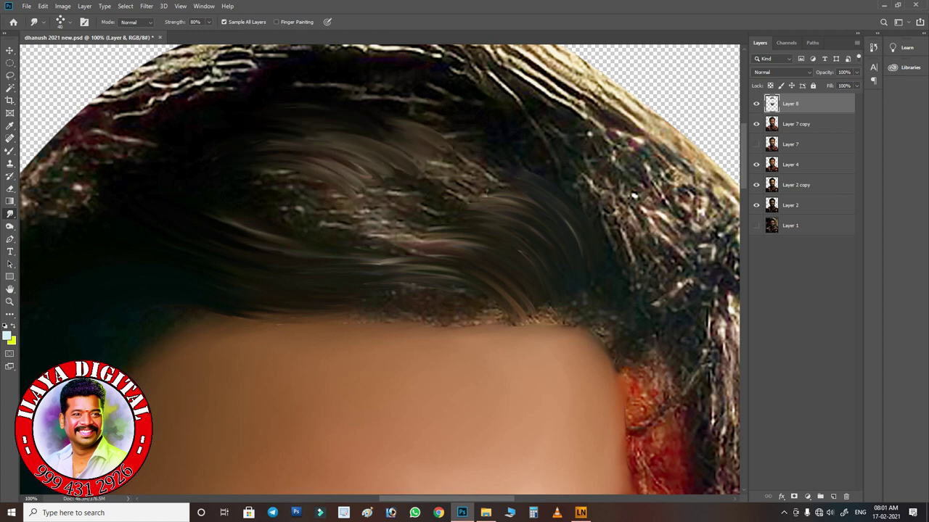
pyautogui.moveTo(270, 122); pyautogui.dragTo(404, 175)
pyautogui.moveTo(240, 145); pyautogui.dragTo(407, 155)
pyautogui.moveTo(352, 131); pyautogui.dragTo(433, 174)
pyautogui.moveTo(265, 129); pyautogui.dragTo(439, 145)
# Blend the speckled highlights in the middle of the front hair into long sweeping strands.
pyautogui.moveTo(273, 206); pyautogui.dragTo(437, 245)
pyautogui.moveTo(253, 181); pyautogui.dragTo(374, 214)
pyautogui.moveTo(248, 166)
pyautogui.mouseDown()
pyautogui.moveTo(382, 194)
pyautogui.moveTo(367, 183)
pyautogui.moveTo(400, 189)
pyautogui.mouseUp()
pyautogui.moveTo(242, 148)
pyautogui.mouseDown()
pyautogui.moveTo(342, 174)
pyautogui.moveTo(376, 168)
pyautogui.mouseUp()
pyautogui.moveTo(274, 131); pyautogui.dragTo(426, 152)
pyautogui.moveTo(260, 184); pyautogui.dragTo(396, 225)
pyautogui.moveTo(276, 203); pyautogui.dragTo(419, 225)
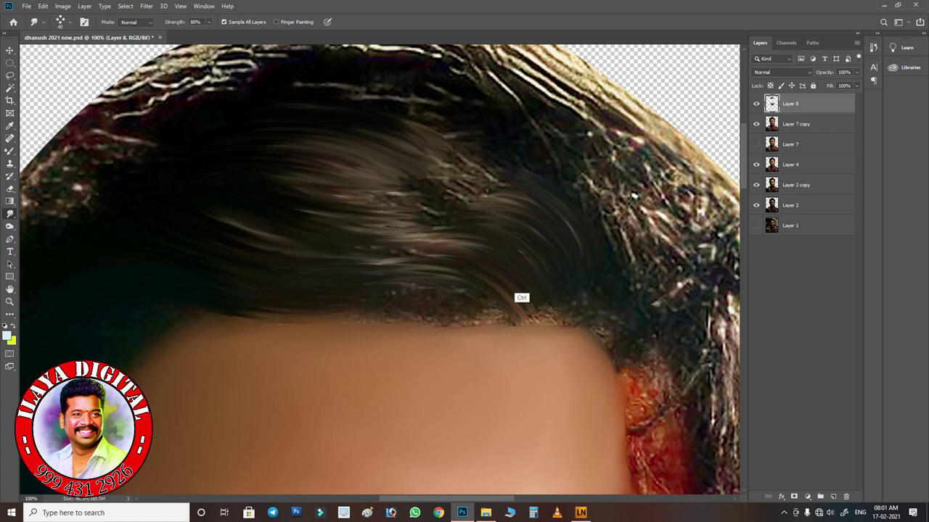
# Reduce the Smudge brush to size 30 and smooth the speckled dark hair just above the hairline.
pyautogui.scroll(2, 520, 297)
pyautogui.scroll(-3, 380, 272)
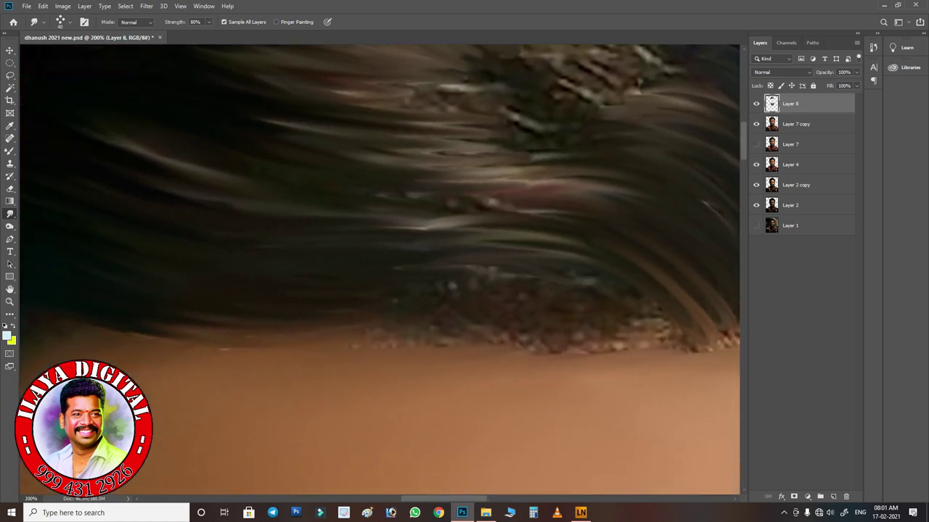
pyautogui.moveTo(428, 231); pyautogui.dragTo(515, 248)
pyautogui.moveTo(441, 259)
pyautogui.mouseDown()
pyautogui.moveTo(573, 275)
pyautogui.moveTo(623, 309)
pyautogui.mouseUp()
pyautogui.moveTo(602, 250); pyautogui.dragTo(657, 293)
pyautogui.moveTo(559, 225)
pyautogui.mouseDown()
pyautogui.moveTo(678, 290)
pyautogui.moveTo(671, 301)
pyautogui.mouseUp()
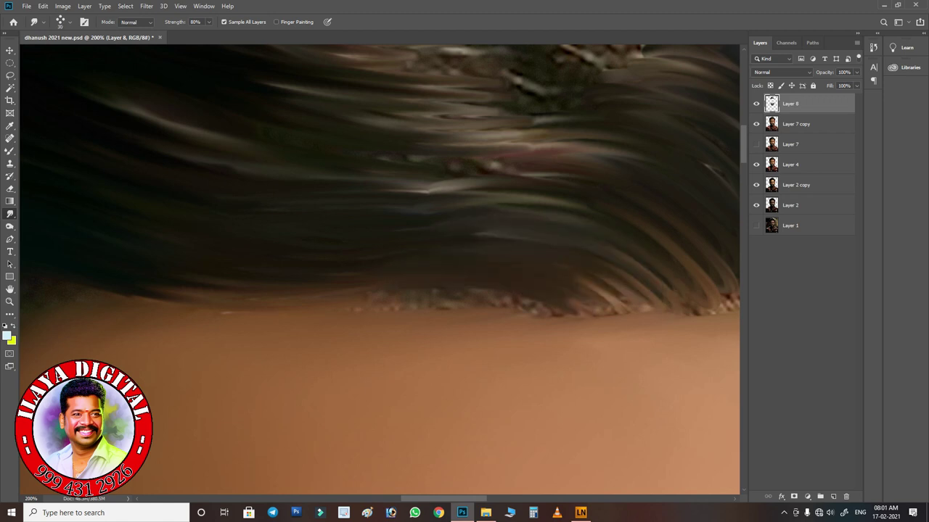
pyautogui.moveTo(302, 200); pyautogui.dragTo(471, 186)
pyautogui.moveTo(532, 209); pyautogui.dragTo(560, 219)
pyautogui.moveTo(266, 205); pyautogui.dragTo(505, 214)
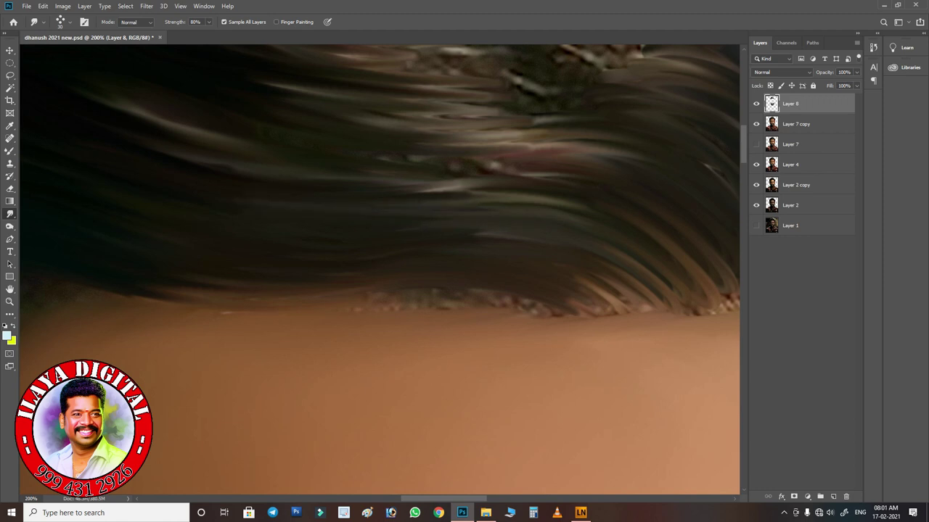
pyautogui.moveTo(240, 242); pyautogui.dragTo(446, 244)
# Pull fine hair strands over the forehead edge along the middle and left hairline with the Smudge tool.
pyautogui.moveTo(551, 269); pyautogui.dragTo(613, 314)
pyautogui.moveTo(493, 290); pyautogui.dragTo(547, 326)
pyautogui.moveTo(523, 290); pyautogui.dragTo(584, 338)
pyautogui.moveTo(559, 284)
pyautogui.mouseDown()
pyautogui.moveTo(609, 333)
pyautogui.moveTo(630, 335)
pyautogui.mouseUp()
pyautogui.moveTo(573, 267); pyautogui.dragTo(638, 310)
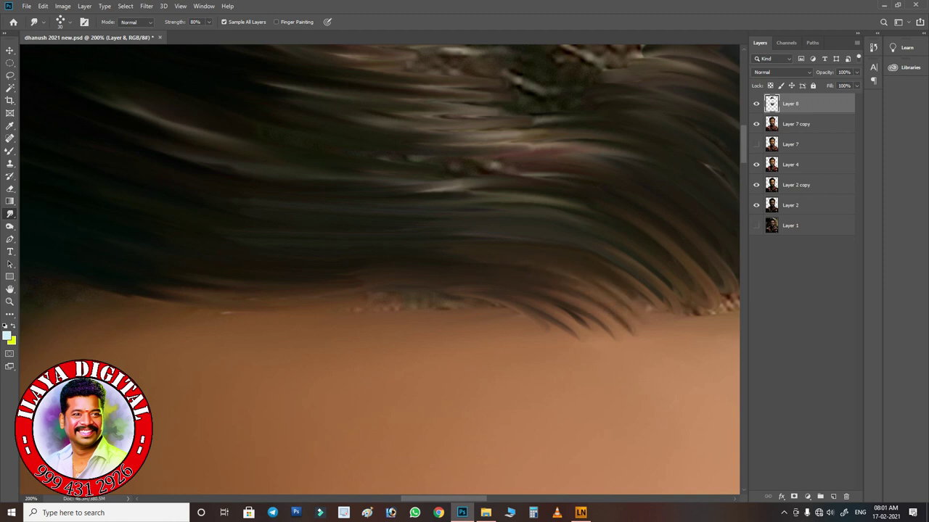
pyautogui.moveTo(149, 287); pyautogui.dragTo(301, 299)
pyautogui.moveTo(417, 292)
pyautogui.mouseDown()
pyautogui.moveTo(540, 338)
pyautogui.moveTo(516, 324)
pyautogui.mouseUp()
pyautogui.moveTo(67, 287)
pyautogui.mouseDown()
pyautogui.moveTo(148, 304)
pyautogui.moveTo(314, 286)
pyautogui.mouseUp()
# Smudge the rough speckled patch in the upper right of the front hair into strands following the hair flow.
pyautogui.hotkey('ctrl', '-')
pyautogui.hotkey('ctrl', '-')
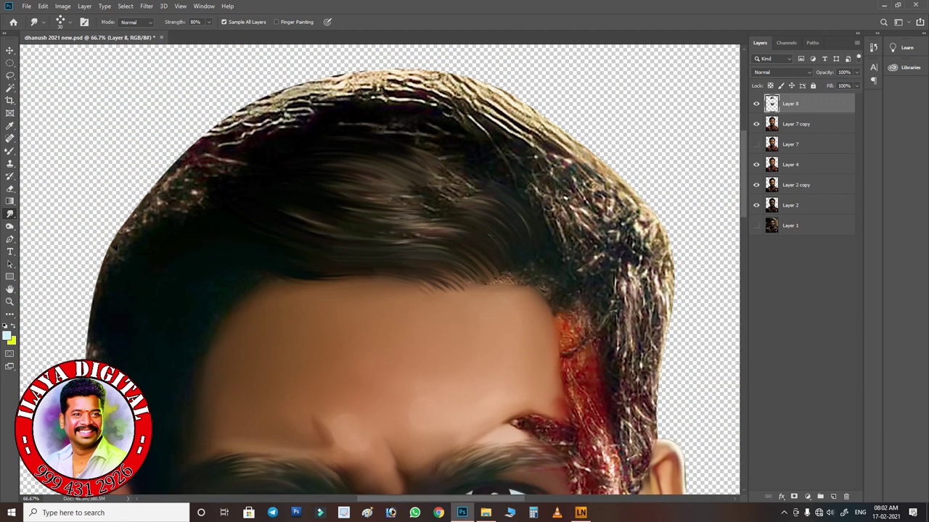
pyautogui.hotkey('ctrl', '+')
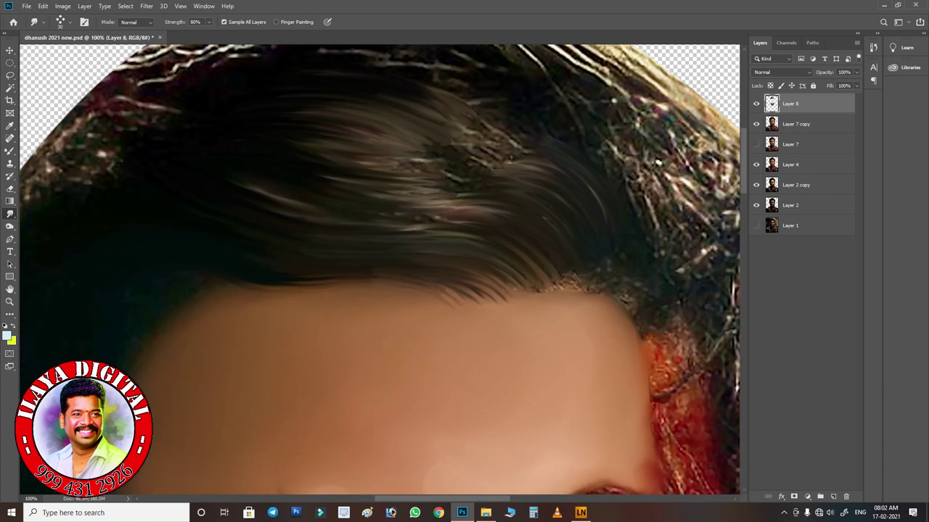
pyautogui.scroll(3, 379, 269)
pyautogui.moveTo(276, 245); pyautogui.dragTo(373, 279)
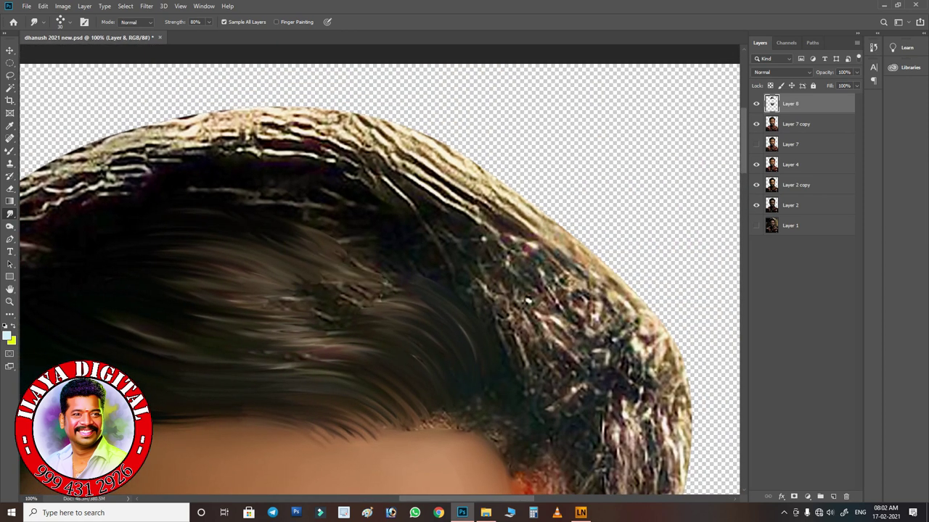
pyautogui.moveTo(276, 240); pyautogui.dragTo(401, 287)
pyautogui.moveTo(321, 271)
pyautogui.mouseDown()
pyautogui.moveTo(412, 310)
pyautogui.moveTo(424, 305)
pyautogui.mouseUp()
pyautogui.moveTo(378, 286); pyautogui.dragTo(436, 320)
pyautogui.moveTo(248, 274); pyautogui.dragTo(392, 309)
pyautogui.moveTo(290, 288); pyautogui.dragTo(374, 300)
pyautogui.moveTo(196, 264); pyautogui.dragTo(370, 299)
pyautogui.moveTo(279, 280); pyautogui.dragTo(370, 294)
pyautogui.moveTo(275, 248); pyautogui.dragTo(323, 266)
pyautogui.moveTo(386, 281); pyautogui.dragTo(407, 296)
pyautogui.moveTo(293, 245); pyautogui.dragTo(339, 264)
# Blend the strands below that patch and the pinkish highlights in the lower middle of the front hair.
pyautogui.moveTo(416, 312); pyautogui.dragTo(454, 334)
pyautogui.moveTo(338, 298)
pyautogui.mouseDown()
pyautogui.moveTo(405, 314)
pyautogui.moveTo(420, 343)
pyautogui.mouseUp()
pyautogui.moveTo(355, 324); pyautogui.dragTo(376, 328)
pyautogui.moveTo(317, 328); pyautogui.dragTo(351, 338)
pyautogui.moveTo(238, 316); pyautogui.dragTo(325, 322)
pyautogui.moveTo(167, 292); pyautogui.dragTo(341, 318)
pyautogui.moveTo(199, 266)
pyautogui.mouseDown()
pyautogui.moveTo(341, 312)
pyautogui.moveTo(319, 308)
pyautogui.mouseUp()
pyautogui.moveTo(204, 274); pyautogui.dragTo(299, 299)
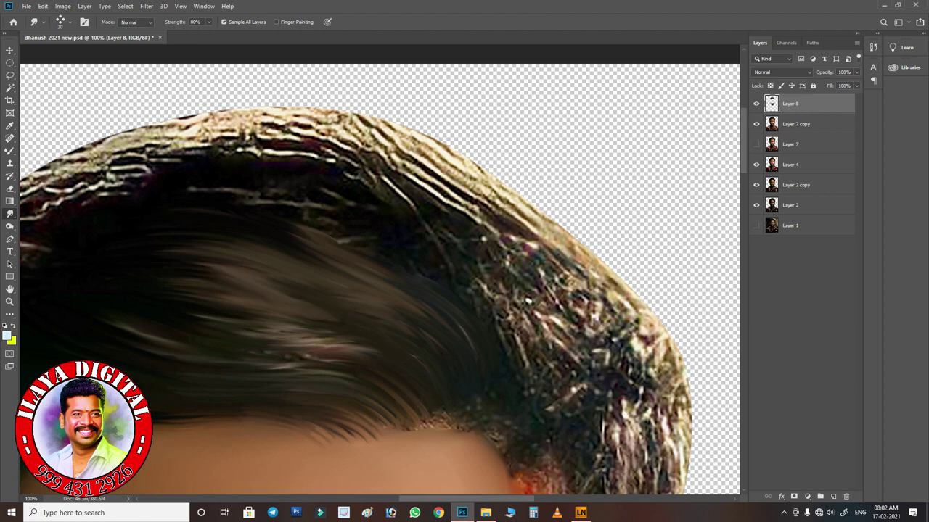
pyautogui.moveTo(355, 351)
pyautogui.mouseDown()
pyautogui.moveTo(283, 347)
pyautogui.moveTo(349, 353)
pyautogui.moveTo(257, 357)
pyautogui.moveTo(330, 375)
pyautogui.moveTo(262, 368)
pyautogui.mouseUp()
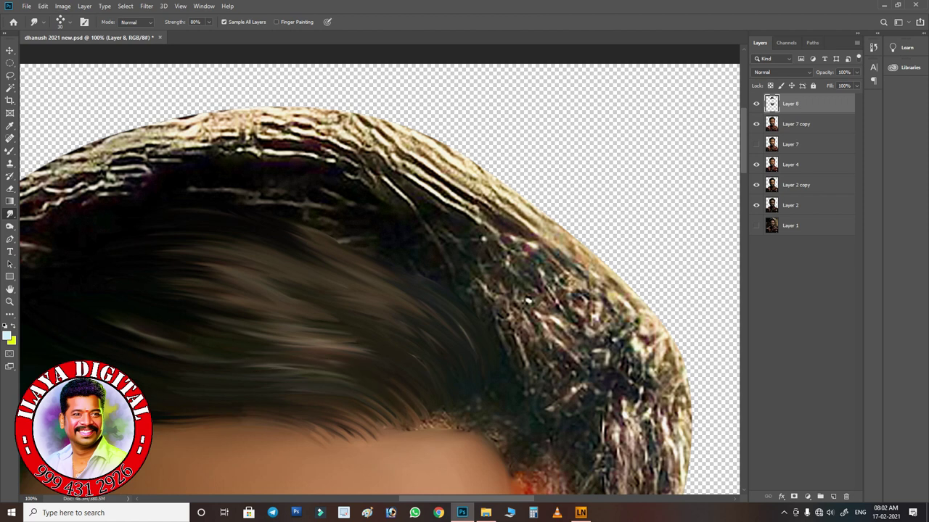
pyautogui.moveTo(334, 363); pyautogui.dragTo(388, 352)
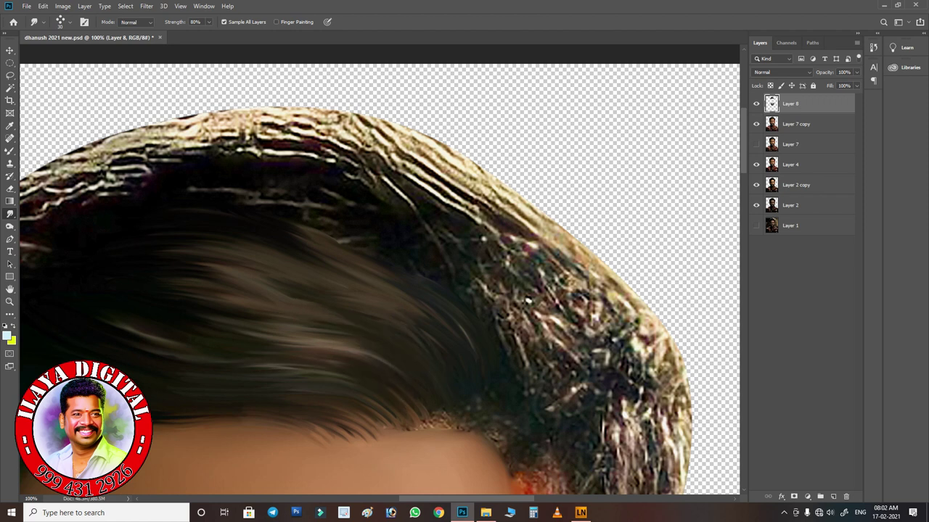
# Smudge the wavy light hair across the top of the head into smooth strands sweeping to the right.
pyautogui.moveTo(215, 159)
pyautogui.mouseDown()
pyautogui.moveTo(116, 163)
pyautogui.moveTo(174, 145)
pyautogui.moveTo(290, 156)
pyautogui.moveTo(268, 164)
pyautogui.moveTo(125, 154)
pyautogui.moveTo(305, 159)
pyautogui.moveTo(341, 145)
pyautogui.moveTo(188, 130)
pyautogui.moveTo(406, 181)
pyautogui.moveTo(436, 174)
pyautogui.moveTo(478, 217)
pyautogui.moveTo(399, 138)
pyautogui.moveTo(508, 232)
pyautogui.moveTo(573, 261)
pyautogui.moveTo(507, 203)
pyautogui.moveTo(450, 174)
pyautogui.moveTo(522, 232)
pyautogui.moveTo(500, 254)
pyautogui.moveTo(348, 145)
pyautogui.moveTo(413, 217)
pyautogui.moveTo(290, 152)
pyautogui.moveTo(268, 152)
pyautogui.moveTo(341, 204)
pyautogui.moveTo(304, 218)
pyautogui.moveTo(145, 171)
pyautogui.moveTo(348, 232)
pyautogui.moveTo(363, 246)
pyautogui.moveTo(145, 149)
pyautogui.moveTo(333, 203)
pyautogui.moveTo(218, 138)
pyautogui.moveTo(449, 246)
pyautogui.moveTo(320, 123)
pyautogui.moveTo(493, 232)
pyautogui.moveTo(435, 232)
pyautogui.moveTo(349, 145)
pyautogui.moveTo(362, 145)
pyautogui.moveTo(515, 269)
pyautogui.moveTo(573, 279)
pyautogui.mouseUp()
pyautogui.moveTo(290, 167)
pyautogui.mouseDown()
pyautogui.moveTo(203, 145)
pyautogui.moveTo(385, 232)
pyautogui.moveTo(283, 145)
pyautogui.moveTo(406, 218)
pyautogui.moveTo(246, 134)
pyautogui.moveTo(446, 250)
pyautogui.moveTo(305, 134)
pyautogui.moveTo(504, 254)
pyautogui.moveTo(396, 163)
pyautogui.moveTo(167, 120)
pyautogui.mouseUp()
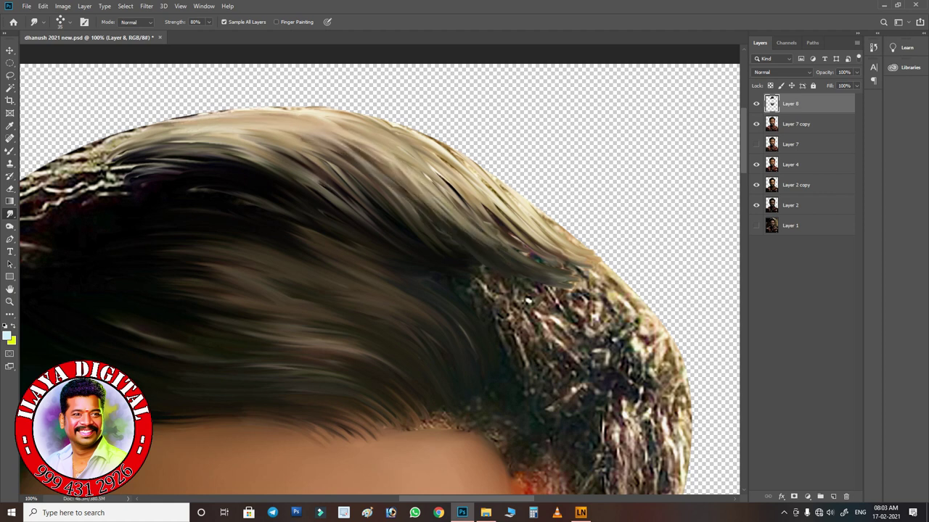
pyautogui.moveTo(305, 156); pyautogui.dragTo(101, 163)
pyautogui.moveTo(58, 187)
pyautogui.mouseDown()
pyautogui.moveTo(185, 185)
pyautogui.moveTo(305, 200)
pyautogui.mouseUp()
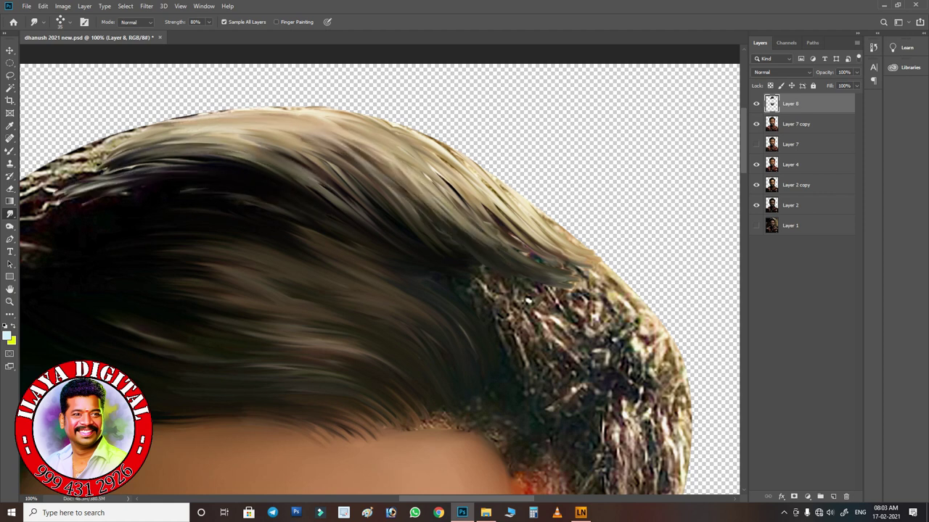
# Smudge the speckled hair on the right side of the crown into long diagonal strands.
pyautogui.moveTo(508, 308); pyautogui.dragTo(439, 250)
pyautogui.moveTo(508, 331); pyautogui.dragTo(460, 287)
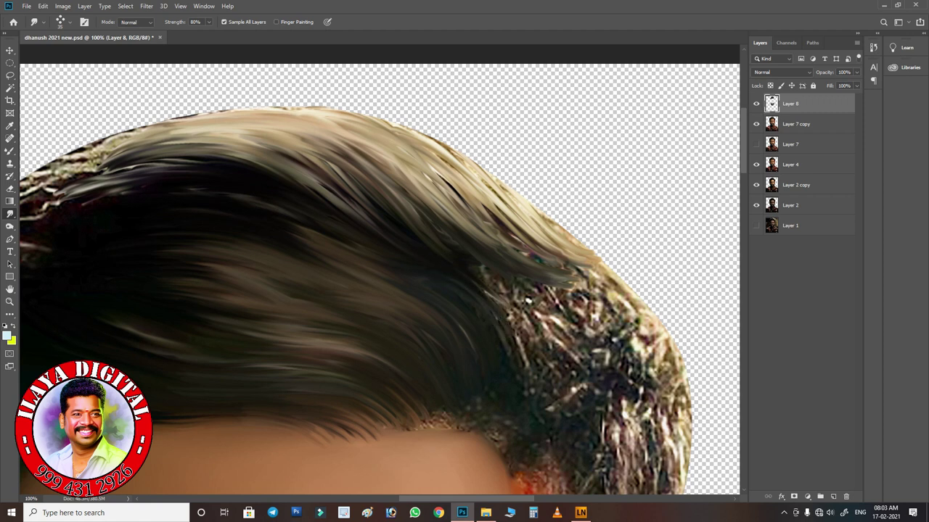
pyautogui.moveTo(520, 291)
pyautogui.mouseDown()
pyautogui.moveTo(591, 358)
pyautogui.moveTo(609, 358)
pyautogui.mouseUp()
pyautogui.moveTo(516, 273); pyautogui.dragTo(607, 341)
pyautogui.moveTo(513, 251); pyautogui.dragTo(609, 339)
pyautogui.moveTo(544, 283); pyautogui.dragTo(624, 334)
pyautogui.moveTo(508, 232); pyautogui.dragTo(627, 319)
pyautogui.moveTo(544, 243); pyautogui.dragTo(631, 312)
pyautogui.moveTo(540, 223); pyautogui.dragTo(625, 298)
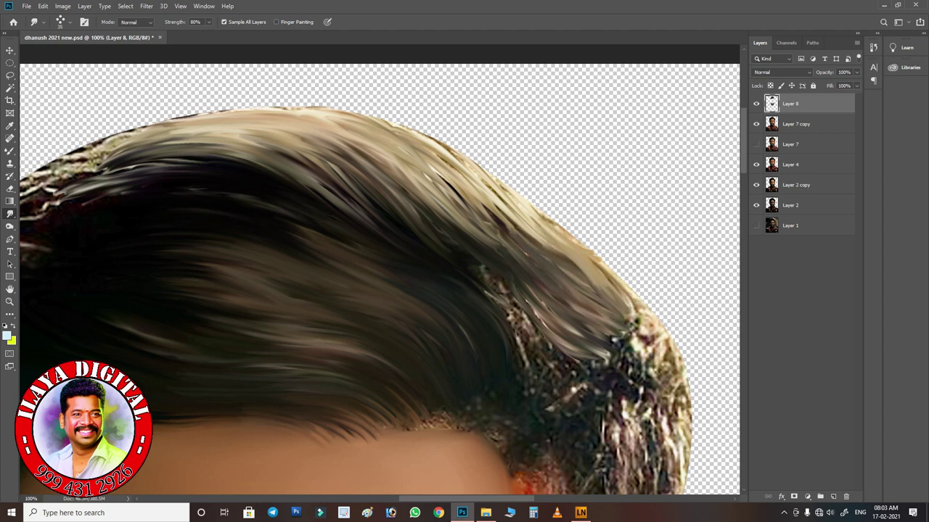
# Smooth the light outer edge of the right crown and the dark gaps beside it with long diagonal smudge strokes.
pyautogui.moveTo(424, 151); pyautogui.dragTo(557, 232)
pyautogui.moveTo(348, 124)
pyautogui.mouseDown()
pyautogui.moveTo(497, 205)
pyautogui.moveTo(475, 166)
pyautogui.moveTo(649, 319)
pyautogui.mouseUp()
pyautogui.moveTo(573, 240); pyautogui.dragTo(627, 298)
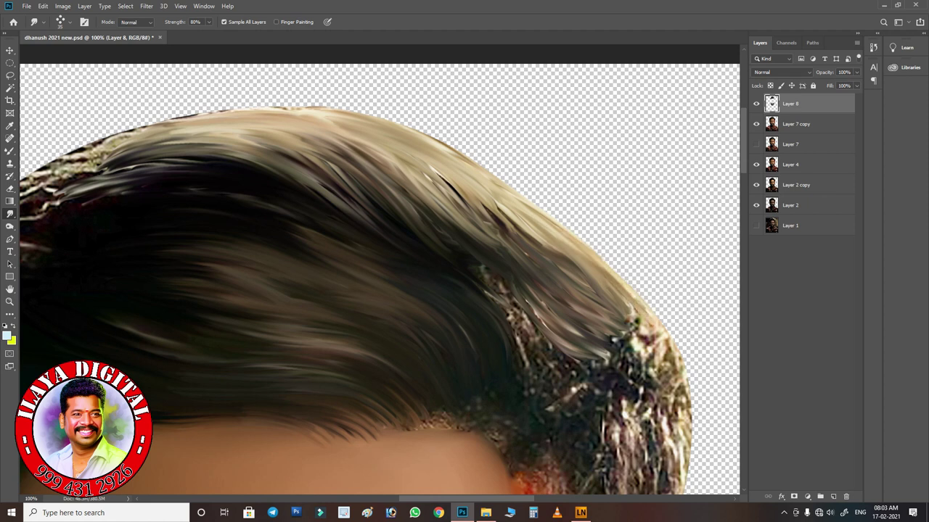
pyautogui.moveTo(417, 153); pyautogui.dragTo(569, 301)
pyautogui.moveTo(457, 181); pyautogui.dragTo(526, 265)
pyautogui.moveTo(490, 200)
pyautogui.mouseDown()
pyautogui.moveTo(581, 294)
pyautogui.moveTo(634, 315)
pyautogui.mouseUp()
pyautogui.moveTo(431, 154); pyautogui.dragTo(617, 298)
pyautogui.moveTo(443, 174); pyautogui.dragTo(515, 234)
# Refine the light strands across the top of the head where they meet the dark front hair.
pyautogui.moveTo(355, 141)
pyautogui.mouseDown()
pyautogui.moveTo(406, 166)
pyautogui.moveTo(504, 298)
pyautogui.moveTo(468, 235)
pyautogui.mouseUp()
pyautogui.moveTo(280, 130)
pyautogui.mouseDown()
pyautogui.moveTo(360, 151)
pyautogui.moveTo(321, 161)
pyautogui.mouseUp()
pyautogui.moveTo(173, 129)
pyautogui.mouseDown()
pyautogui.moveTo(286, 154)
pyautogui.moveTo(368, 203)
pyautogui.mouseUp()
pyautogui.moveTo(208, 144)
pyautogui.mouseDown()
pyautogui.moveTo(338, 172)
pyautogui.moveTo(352, 206)
pyautogui.moveTo(335, 189)
pyautogui.mouseUp()
pyautogui.moveTo(72, 145); pyautogui.dragTo(234, 174)
pyautogui.moveTo(286, 154); pyautogui.dragTo(411, 238)
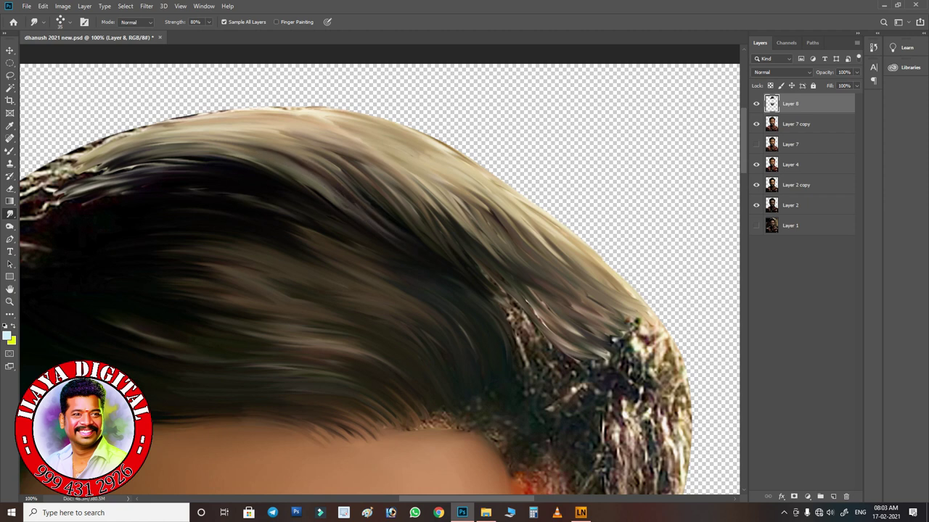
# Smudge the speckled strip between the front hair and right crown into strands curving down toward the temple.
pyautogui.moveTo(317, 157)
pyautogui.mouseDown()
pyautogui.moveTo(525, 318)
pyautogui.moveTo(536, 366)
pyautogui.mouseUp()
pyautogui.moveTo(485, 288); pyautogui.dragTo(528, 378)
pyautogui.moveTo(499, 302); pyautogui.dragTo(520, 377)
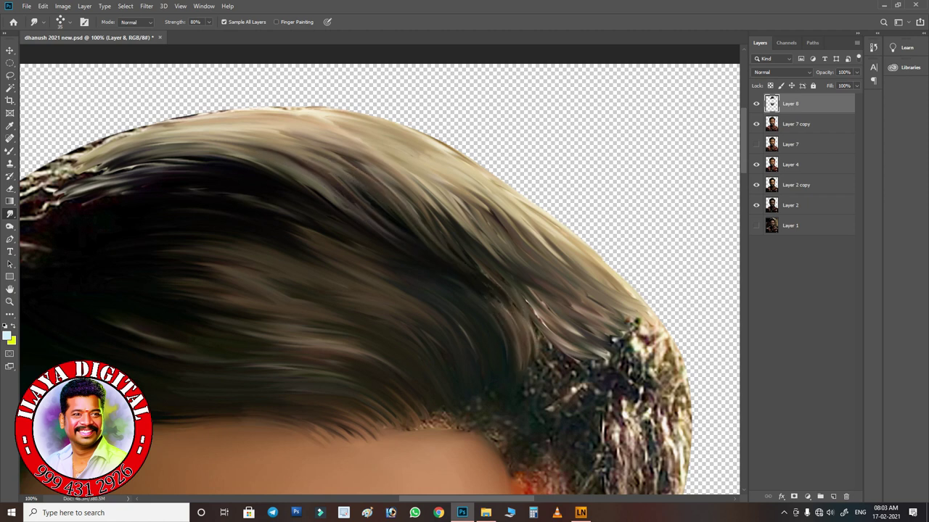
# Smudge the speckled ends of the light crown strands at 75% strength so they sweep over the dark front hair.
pyautogui.press('r')
pyautogui.moveTo(379, 269); pyautogui.dragTo(326, 243)
pyautogui.scroll(2, 379, 270)
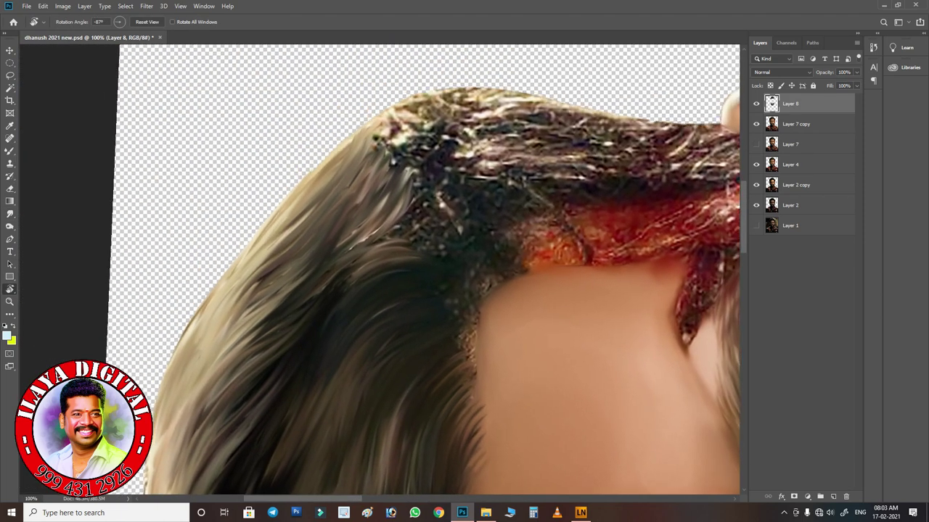
pyautogui.hotkey('ctrl', '+')
pyautogui.click(10, 214)
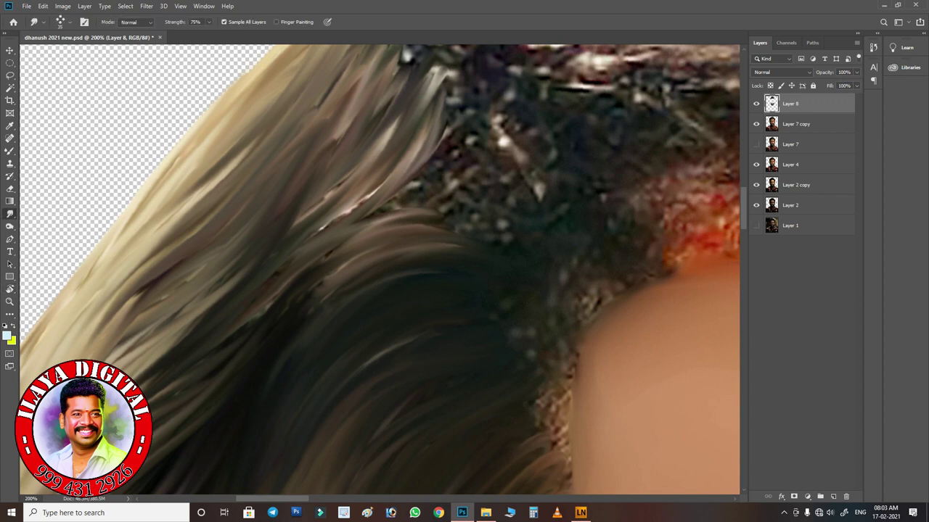
pyautogui.moveTo(217, 351)
pyautogui.mouseDown()
pyautogui.moveTo(464, 222)
pyautogui.moveTo(464, 196)
pyautogui.mouseUp()
pyautogui.moveTo(287, 258); pyautogui.dragTo(493, 171)
pyautogui.moveTo(349, 207); pyautogui.dragTo(493, 168)
pyautogui.moveTo(417, 161); pyautogui.dragTo(472, 90)
pyautogui.moveTo(395, 174)
pyautogui.mouseDown()
pyautogui.moveTo(453, 122)
pyautogui.moveTo(482, 138)
pyautogui.mouseUp()
pyautogui.moveTo(421, 159); pyautogui.dragTo(478, 132)
pyautogui.moveTo(305, 217); pyautogui.dragTo(372, 167)
pyautogui.moveTo(413, 148); pyautogui.dragTo(446, 98)
pyautogui.moveTo(265, 260)
pyautogui.mouseDown()
pyautogui.moveTo(384, 183)
pyautogui.moveTo(422, 131)
pyautogui.mouseUp()
pyautogui.moveTo(421, 145); pyautogui.dragTo(461, 70)
# Smudge the dark front hair into curved strands reaching toward the forehead's right corner.
pyautogui.moveTo(275, 268)
pyautogui.mouseDown()
pyautogui.moveTo(406, 146)
pyautogui.moveTo(482, 185)
pyautogui.mouseUp()
pyautogui.moveTo(290, 283); pyautogui.dragTo(486, 192)
pyautogui.moveTo(323, 261); pyautogui.dragTo(512, 228)
pyautogui.moveTo(279, 319); pyautogui.dragTo(453, 221)
pyautogui.moveTo(305, 287); pyautogui.dragTo(508, 243)
pyautogui.moveTo(272, 367); pyautogui.dragTo(500, 250)
pyautogui.moveTo(530, 297); pyautogui.dragTo(559, 272)
pyautogui.moveTo(341, 410); pyautogui.dragTo(516, 315)
pyautogui.moveTo(406, 341); pyautogui.dragTo(555, 341)
pyautogui.moveTo(378, 435); pyautogui.dragTo(522, 356)
pyautogui.moveTo(420, 403); pyautogui.dragTo(541, 366)
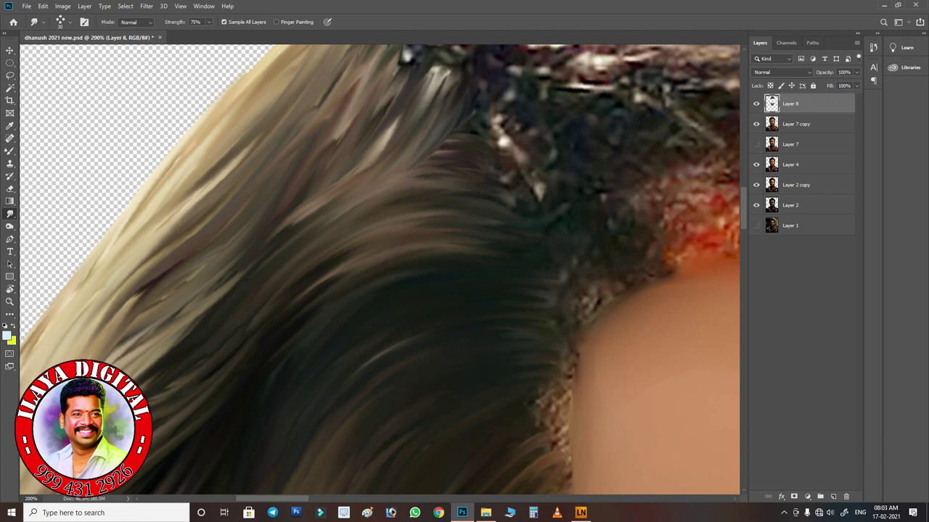
# Blend the light outer crown strands and the dark gaps between them with long diagonal smudge strokes.
pyautogui.moveTo(148, 396); pyautogui.dragTo(233, 333)
pyautogui.moveTo(145, 414); pyautogui.dragTo(210, 371)
pyautogui.moveTo(131, 385)
pyautogui.mouseDown()
pyautogui.moveTo(203, 312)
pyautogui.moveTo(196, 304)
pyautogui.mouseUp()
pyautogui.moveTo(117, 363); pyautogui.dragTo(279, 243)
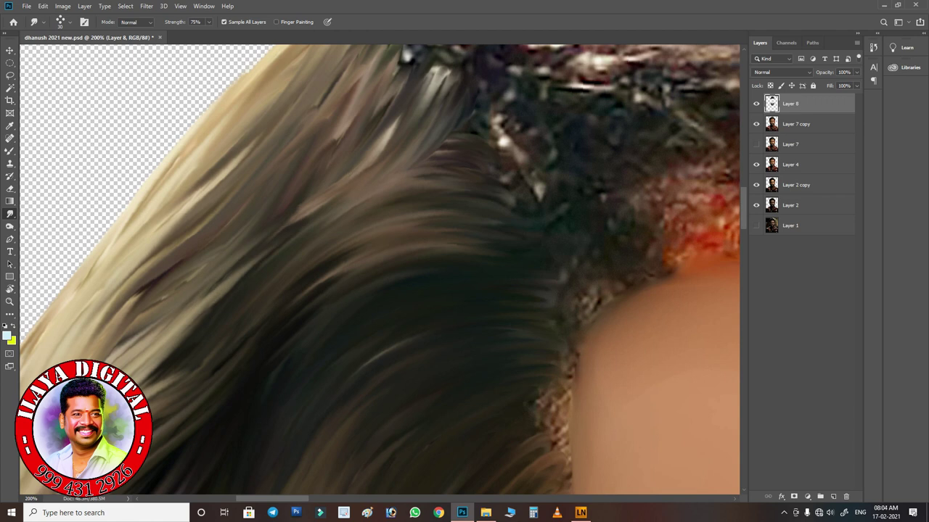
pyautogui.moveTo(171, 330); pyautogui.dragTo(345, 199)
pyautogui.moveTo(91, 359); pyautogui.dragTo(164, 283)
pyautogui.moveTo(236, 245); pyautogui.dragTo(290, 181)
pyautogui.moveTo(196, 265); pyautogui.dragTo(334, 141)
pyautogui.moveTo(120, 294); pyautogui.dragTo(195, 228)
pyautogui.moveTo(309, 131); pyautogui.dragTo(363, 76)
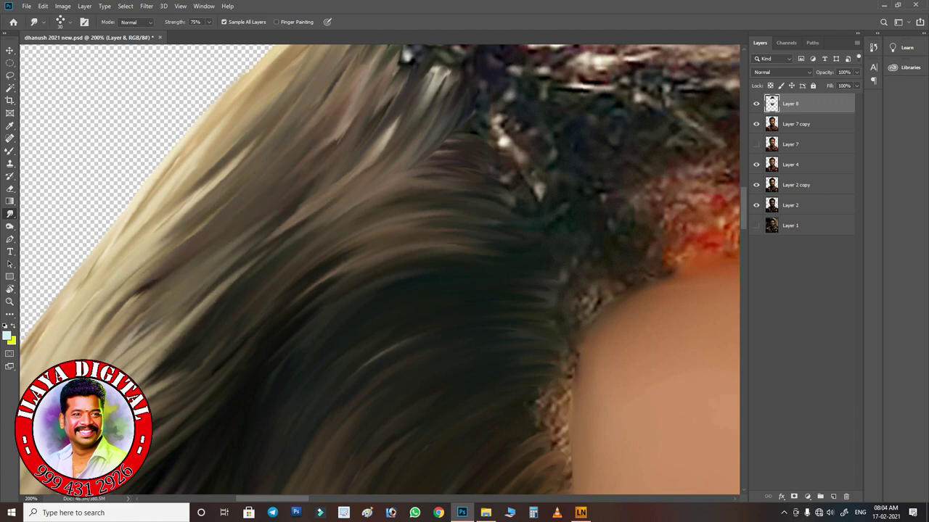
# Extend the light crown strands over the speckled hair at the upper right bend of the head.
pyautogui.scroll(5, 380, 268)
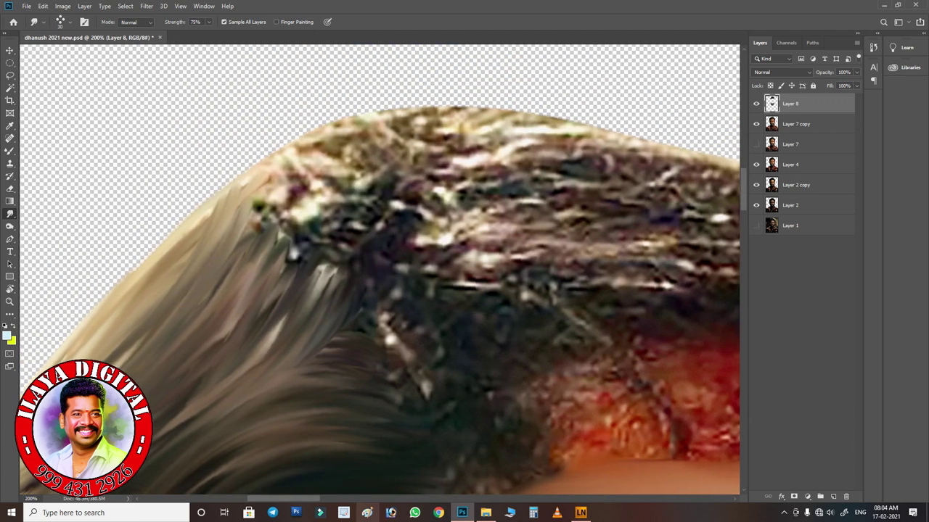
pyautogui.moveTo(156, 272); pyautogui.dragTo(319, 141)
pyautogui.moveTo(211, 225); pyautogui.dragTo(355, 138)
pyautogui.moveTo(232, 239); pyautogui.dragTo(370, 145)
pyautogui.moveTo(214, 279)
pyautogui.mouseDown()
pyautogui.moveTo(392, 159)
pyautogui.moveTo(406, 181)
pyautogui.mouseUp()
pyautogui.moveTo(261, 286); pyautogui.dragTo(396, 185)
pyautogui.moveTo(261, 326)
pyautogui.mouseDown()
pyautogui.moveTo(392, 195)
pyautogui.moveTo(435, 210)
pyautogui.mouseUp()
pyautogui.moveTo(297, 312); pyautogui.dragTo(428, 243)
# Smudge the dark speckled patch above the temple into curved strands continuing the front hair.
pyautogui.moveTo(283, 377)
pyautogui.mouseDown()
pyautogui.moveTo(413, 272)
pyautogui.moveTo(363, 305)
pyautogui.mouseUp()
pyautogui.moveTo(330, 341); pyautogui.dragTo(406, 298)
pyautogui.moveTo(297, 378)
pyautogui.mouseDown()
pyautogui.moveTo(413, 330)
pyautogui.moveTo(414, 395)
pyautogui.mouseUp()
pyautogui.moveTo(330, 374)
pyautogui.mouseDown()
pyautogui.moveTo(435, 356)
pyautogui.moveTo(446, 336)
pyautogui.mouseUp()
pyautogui.moveTo(355, 347); pyautogui.dragTo(432, 328)
pyautogui.moveTo(366, 323)
pyautogui.mouseDown()
pyautogui.moveTo(423, 308)
pyautogui.moveTo(436, 282)
pyautogui.mouseUp()
pyautogui.moveTo(289, 359); pyautogui.dragTo(353, 306)
pyautogui.moveTo(232, 392); pyautogui.dragTo(392, 345)
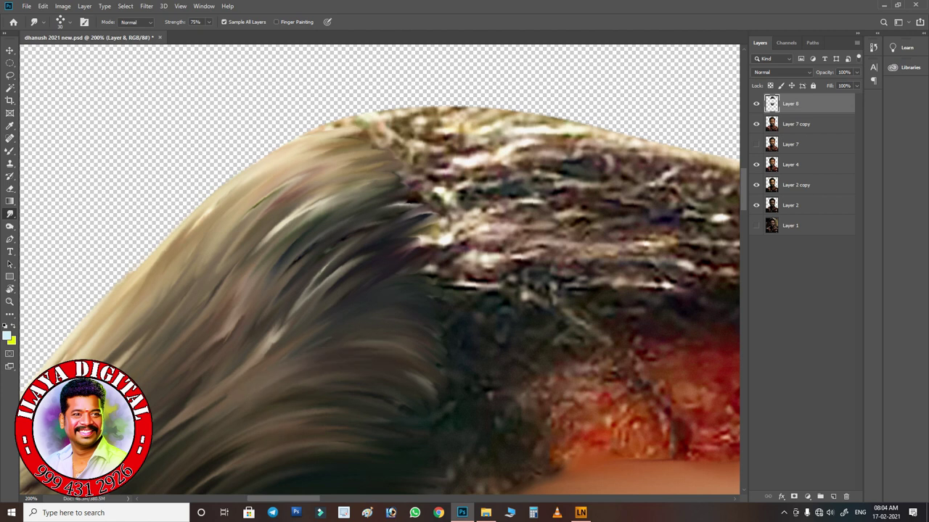
# Soften the light streaks in the right crown and carry the dark strands further into the speckled side hair.
pyautogui.moveTo(381, 254); pyautogui.dragTo(419, 229)
pyautogui.moveTo(203, 359); pyautogui.dragTo(366, 239)
pyautogui.moveTo(240, 288); pyautogui.dragTo(337, 212)
pyautogui.moveTo(167, 389); pyautogui.dragTo(240, 305)
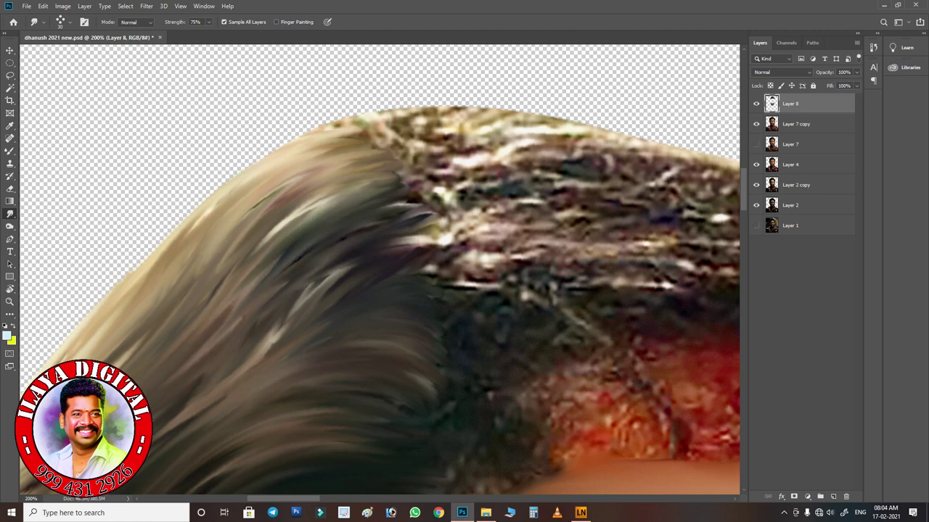
pyautogui.moveTo(206, 341); pyautogui.dragTo(290, 250)
pyautogui.moveTo(235, 363); pyautogui.dragTo(367, 233)
pyautogui.moveTo(229, 381); pyautogui.dragTo(388, 275)
pyautogui.moveTo(409, 291); pyautogui.dragTo(460, 267)
pyautogui.moveTo(276, 333); pyautogui.dragTo(374, 251)
pyautogui.moveTo(312, 287); pyautogui.dragTo(457, 236)
pyautogui.moveTo(262, 294); pyautogui.dragTo(432, 214)
pyautogui.moveTo(247, 268); pyautogui.dragTo(420, 196)
pyautogui.moveTo(250, 239); pyautogui.dragTo(417, 174)
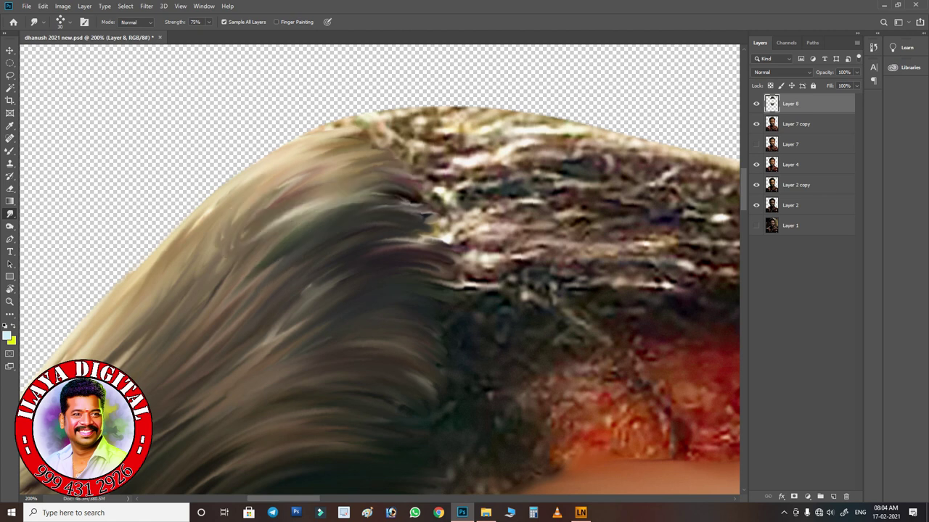
# Smooth the outer edge of the right crown bend and blend its strands into the mid-tone hair below.
pyautogui.moveTo(228, 225); pyautogui.dragTo(428, 142)
pyautogui.moveTo(251, 178); pyautogui.dragTo(403, 120)
pyautogui.moveTo(225, 229); pyautogui.dragTo(326, 145)
pyautogui.moveTo(181, 290); pyautogui.dragTo(370, 188)
pyautogui.moveTo(239, 283)
pyautogui.mouseDown()
pyautogui.moveTo(373, 192)
pyautogui.moveTo(385, 196)
pyautogui.mouseUp()
pyautogui.moveTo(210, 338); pyautogui.dragTo(348, 272)
pyautogui.moveTo(196, 395); pyautogui.dragTo(290, 323)
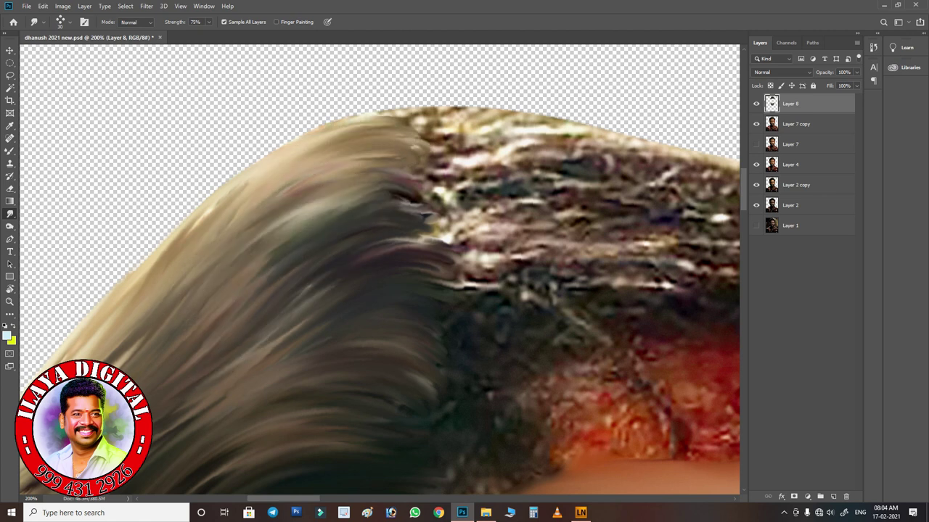
# Smudge the speckled hairline near the forehead's right corner into fine strands over the skin, using 40% and 60% strength.
pyautogui.hscroll(10, 377, 268)
pyautogui.scroll(5, 377, 269)
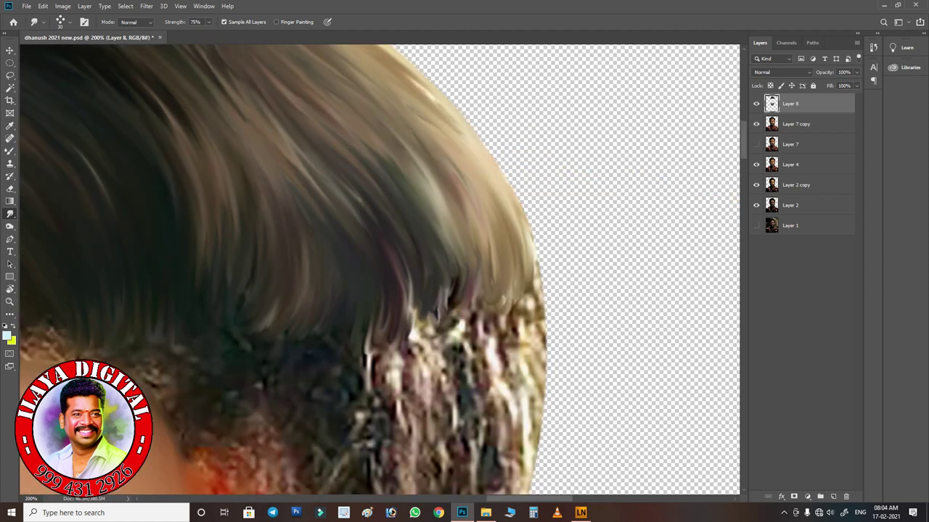
pyautogui.hscroll(-10, 377, 268)
pyautogui.scroll(-5, 377, 268)
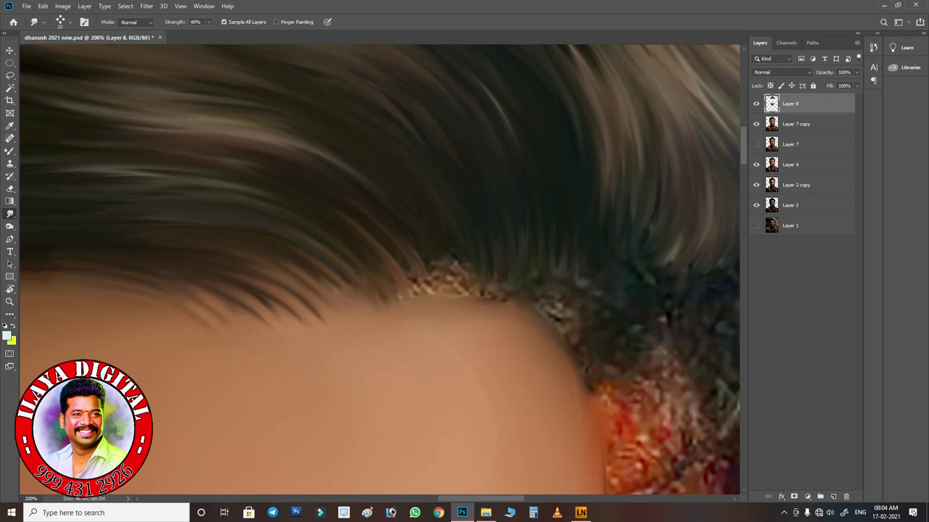
pyautogui.moveTo(422, 288)
pyautogui.mouseDown()
pyautogui.moveTo(436, 275)
pyautogui.moveTo(432, 287)
pyautogui.moveTo(448, 276)
pyautogui.moveTo(460, 284)
pyautogui.mouseUp()
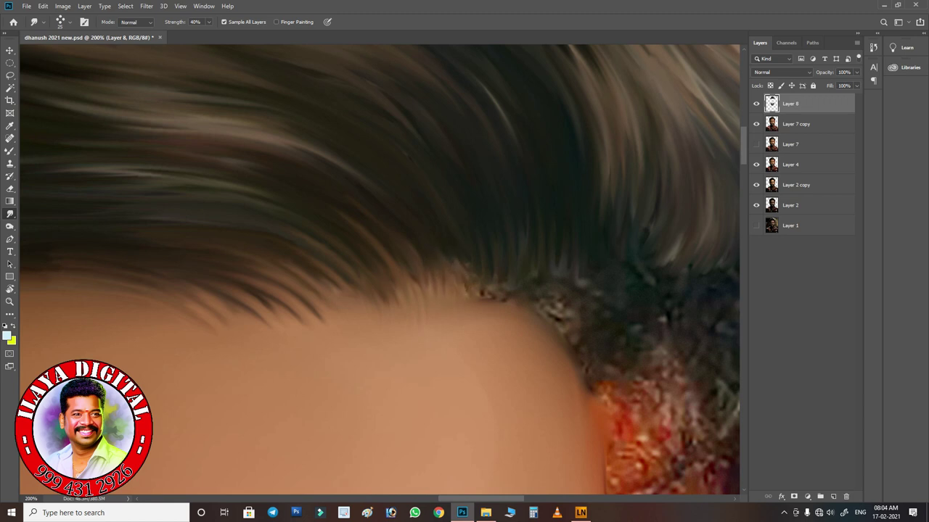
pyautogui.moveTo(357, 296)
pyautogui.mouseDown()
pyautogui.moveTo(425, 279)
pyautogui.moveTo(428, 254)
pyautogui.moveTo(454, 283)
pyautogui.mouseUp()
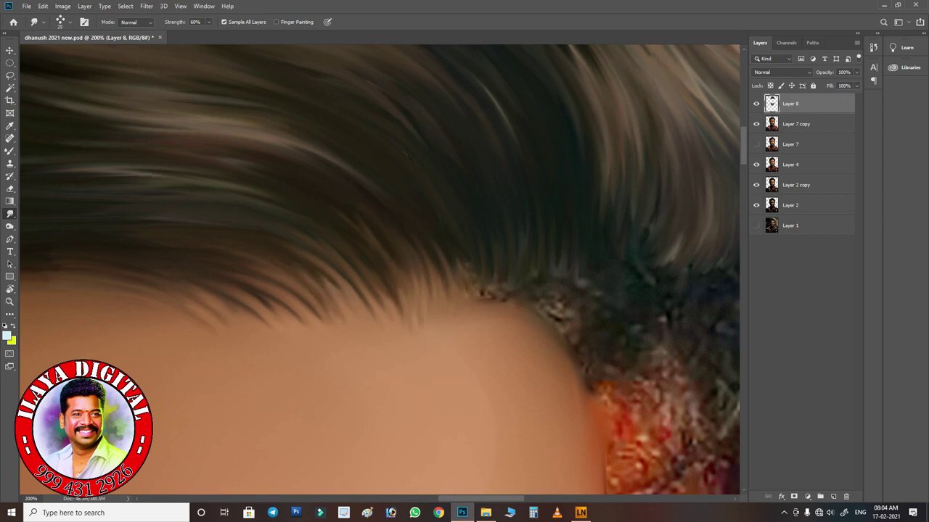
pyautogui.moveTo(512, 314)
pyautogui.mouseDown()
pyautogui.moveTo(500, 274)
pyautogui.moveTo(462, 261)
pyautogui.mouseUp()
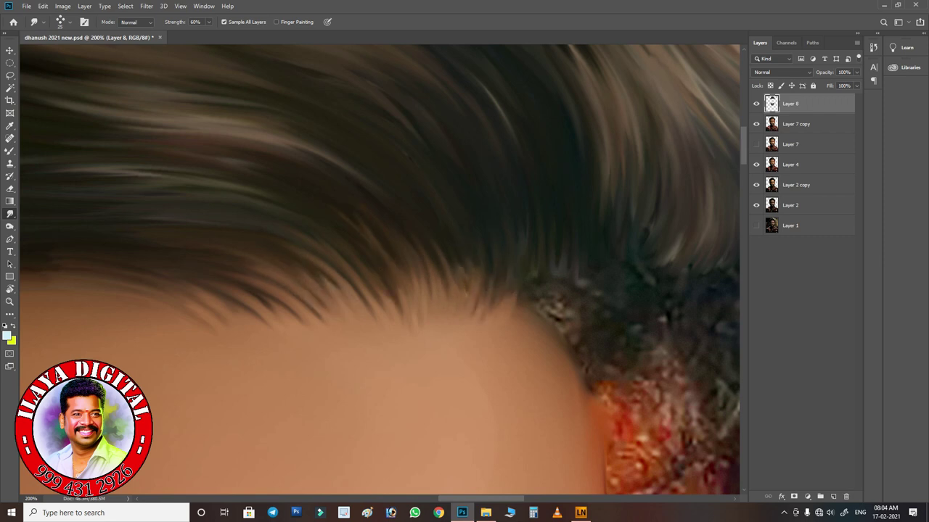
pyautogui.moveTo(530, 312); pyautogui.dragTo(522, 286)
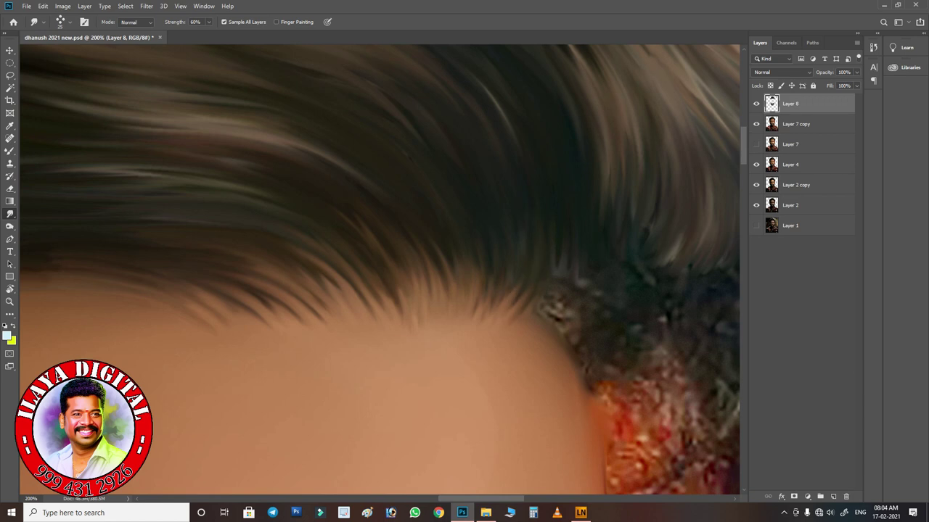
# Smudge the speckled side hair above the right ear into long vertical strands at 78% strength.
pyautogui.hscroll(5, 379, 273)
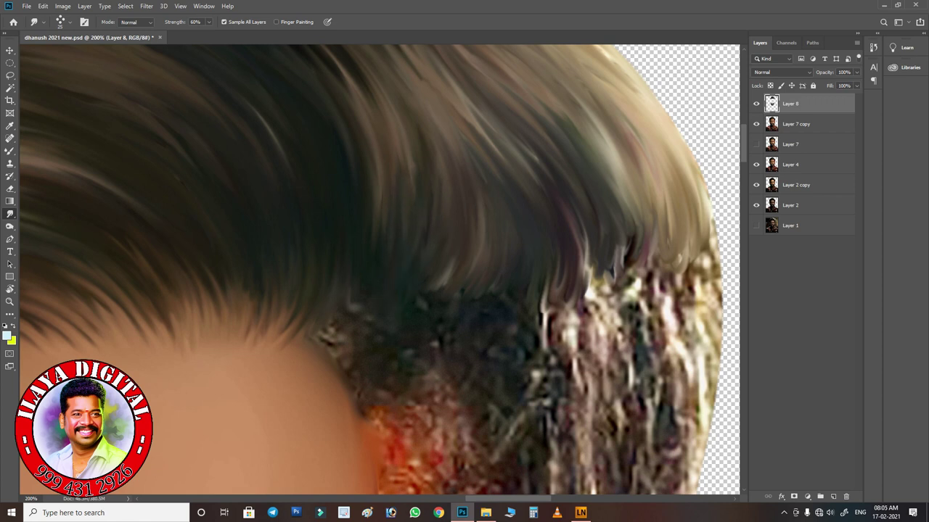
pyautogui.scroll(-3, 327, 161)
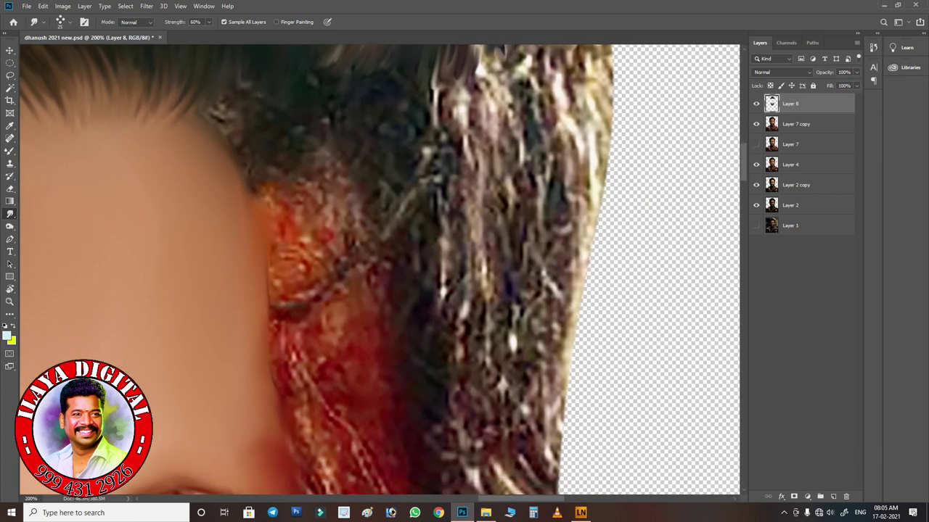
pyautogui.scroll(2, 383, 268)
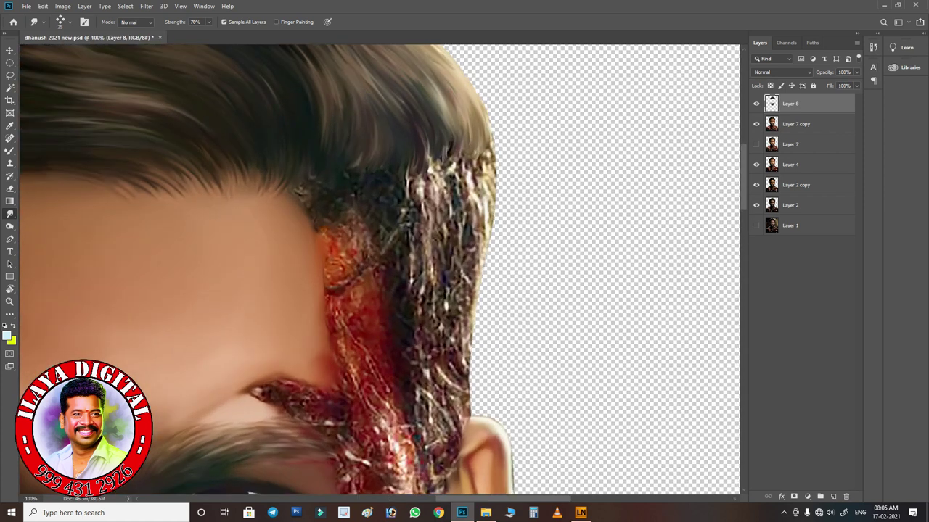
pyautogui.moveTo(410, 185)
pyautogui.mouseDown()
pyautogui.moveTo(414, 257)
pyautogui.moveTo(435, 261)
pyautogui.mouseUp()
pyautogui.moveTo(439, 180)
pyautogui.mouseDown()
pyautogui.moveTo(443, 261)
pyautogui.moveTo(460, 260)
pyautogui.moveTo(470, 272)
pyautogui.mouseUp()
pyautogui.moveTo(475, 174)
pyautogui.mouseDown()
pyautogui.moveTo(485, 269)
pyautogui.moveTo(465, 359)
pyautogui.mouseUp()
pyautogui.moveTo(410, 266); pyautogui.dragTo(425, 360)
pyautogui.moveTo(416, 251); pyautogui.dragTo(417, 286)
pyautogui.moveTo(429, 285); pyautogui.dragTo(431, 360)
pyautogui.moveTo(427, 248); pyautogui.dragTo(428, 325)
pyautogui.moveTo(436, 250)
pyautogui.mouseDown()
pyautogui.moveTo(438, 354)
pyautogui.moveTo(435, 341)
pyautogui.mouseUp()
pyautogui.moveTo(444, 250)
pyautogui.mouseDown()
pyautogui.moveTo(447, 341)
pyautogui.moveTo(451, 321)
pyautogui.mouseUp()
pyautogui.moveTo(455, 264); pyautogui.dragTo(459, 333)
pyautogui.moveTo(465, 265)
pyautogui.mouseDown()
pyautogui.moveTo(458, 349)
pyautogui.moveTo(472, 302)
pyautogui.mouseUp()
# Smudge the dark hair beside the red temple area and the upper side hair into strands curving downward.
pyautogui.moveTo(384, 226)
pyautogui.mouseDown()
pyautogui.moveTo(385, 271)
pyautogui.moveTo(396, 276)
pyautogui.mouseUp()
pyautogui.moveTo(398, 218)
pyautogui.mouseDown()
pyautogui.moveTo(403, 273)
pyautogui.moveTo(413, 266)
pyautogui.mouseUp()
pyautogui.moveTo(392, 191); pyautogui.dragTo(400, 227)
pyautogui.moveTo(405, 189)
pyautogui.mouseDown()
pyautogui.moveTo(423, 259)
pyautogui.moveTo(443, 260)
pyautogui.mouseUp()
pyautogui.moveTo(431, 181)
pyautogui.mouseDown()
pyautogui.moveTo(440, 269)
pyautogui.moveTo(461, 273)
pyautogui.mouseUp()
pyautogui.moveTo(471, 181); pyautogui.dragTo(465, 271)
pyautogui.moveTo(354, 154); pyautogui.dragTo(353, 180)
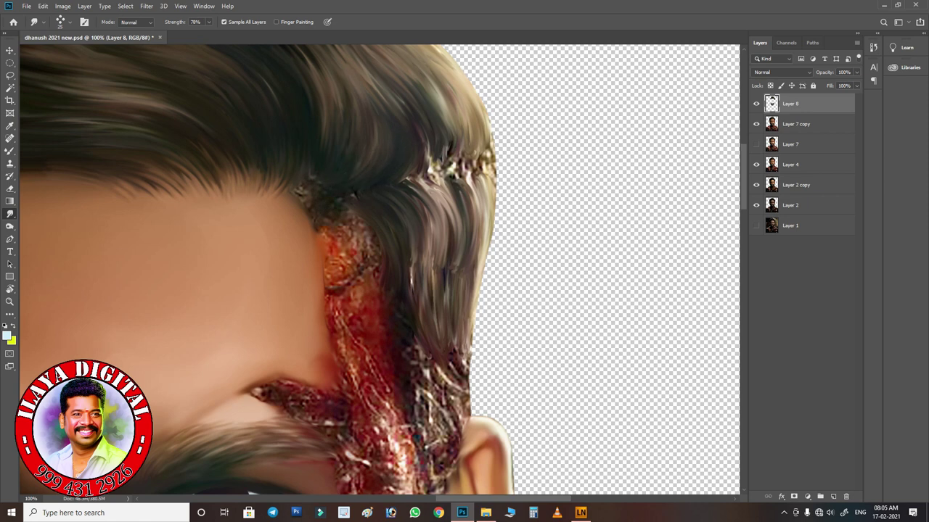
# Try to sweep curved strands over the red temple area and across the forehead's right corner.
pyautogui.moveTo(348, 206)
pyautogui.mouseDown()
pyautogui.moveTo(359, 232)
pyautogui.moveTo(354, 262)
pyautogui.moveTo(299, 296)
pyautogui.mouseUp()
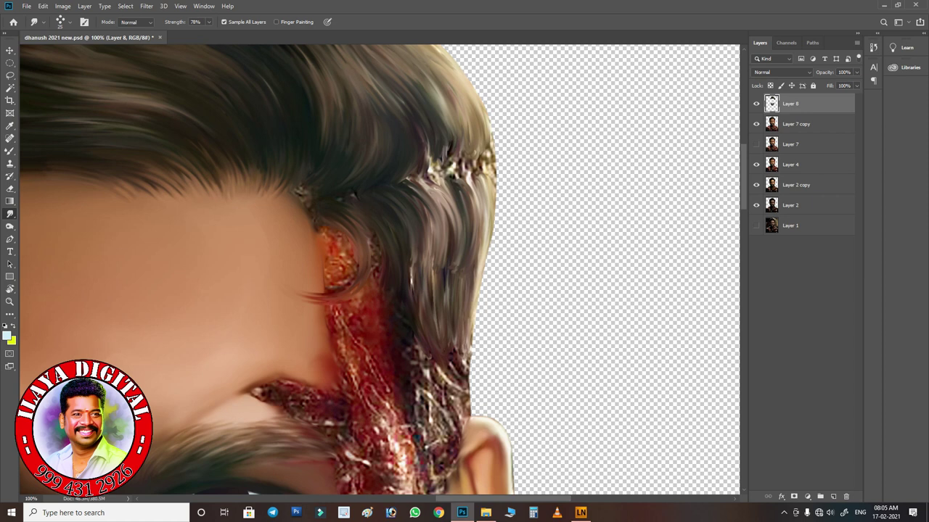
pyautogui.moveTo(355, 218); pyautogui.dragTo(373, 275)
pyautogui.moveTo(346, 232); pyautogui.dragTo(341, 264)
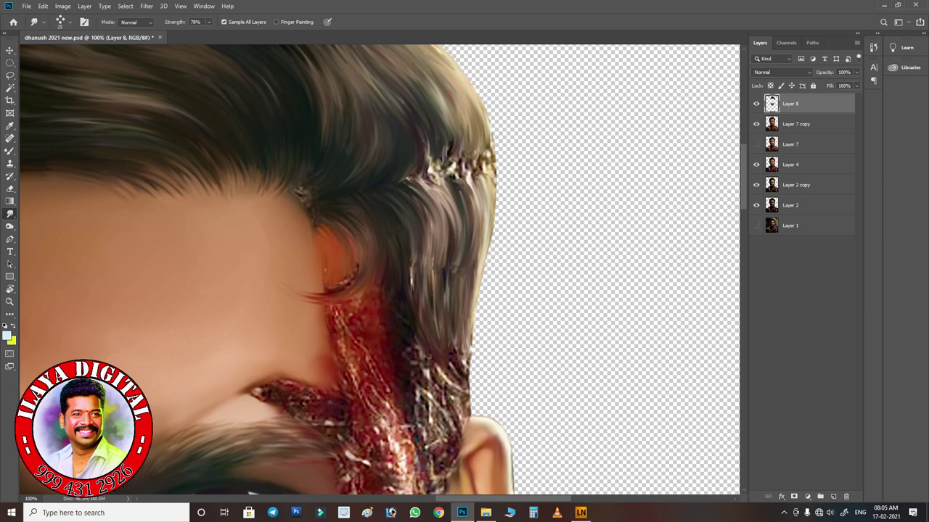
pyautogui.moveTo(357, 268)
pyautogui.mouseDown()
pyautogui.moveTo(341, 285)
pyautogui.moveTo(301, 283)
pyautogui.mouseUp()
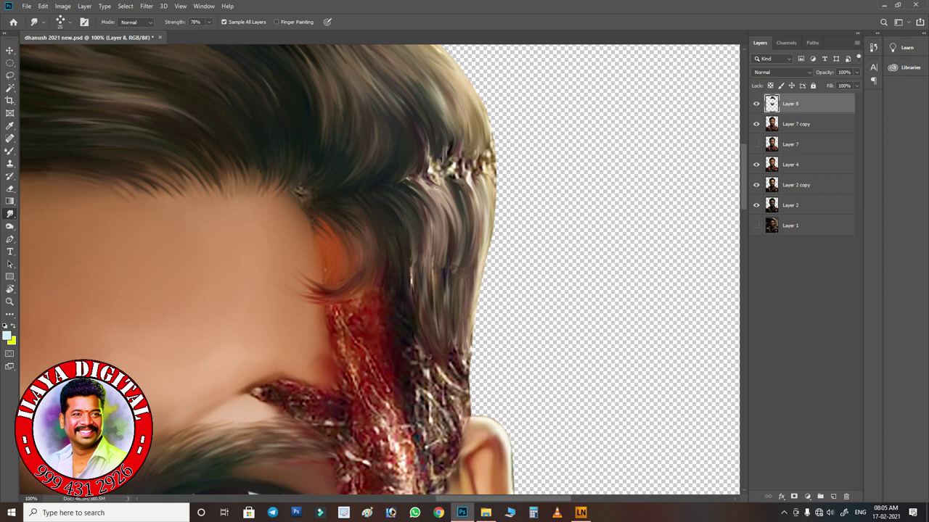
pyautogui.moveTo(299, 190); pyautogui.dragTo(256, 221)
pyautogui.moveTo(311, 192)
pyautogui.mouseDown()
pyautogui.moveTo(241, 211)
pyautogui.moveTo(254, 202)
pyautogui.mouseUp()
pyautogui.moveTo(312, 223)
pyautogui.mouseDown()
pyautogui.moveTo(332, 258)
pyautogui.moveTo(357, 231)
pyautogui.mouseUp()
pyautogui.moveTo(358, 286); pyautogui.dragTo(287, 299)
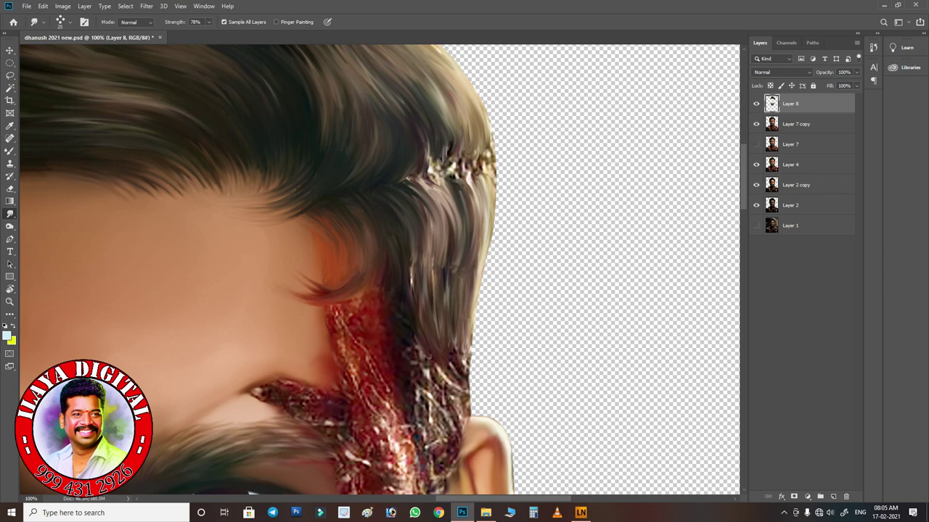
# Undo the latest smudge strokes around the red temple area and the forehead's corner.
pyautogui.hotkey('ctrl', '-')
pyautogui.hotkey('ctrl', '-')
pyautogui.hotkey('ctrl', '-')
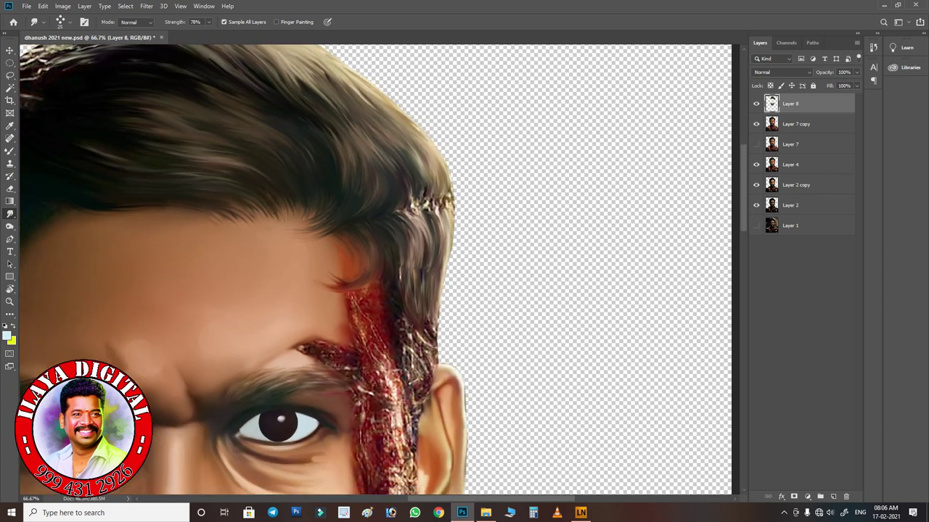
pyautogui.hotkey('ctrl', '+')
pyautogui.hotkey('ctrl', '+')
pyautogui.scroll(5, 312, 348)
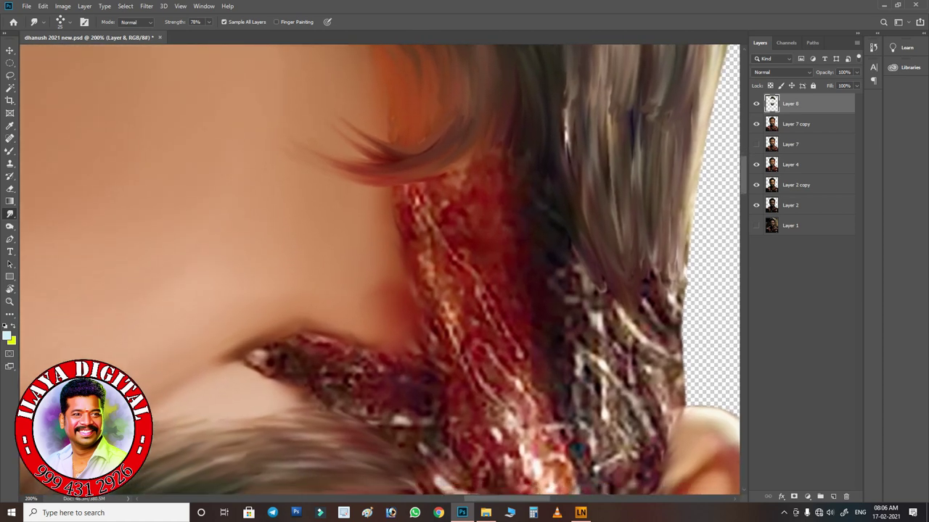
pyautogui.moveTo(624, 182); pyautogui.dragTo(609, 291)
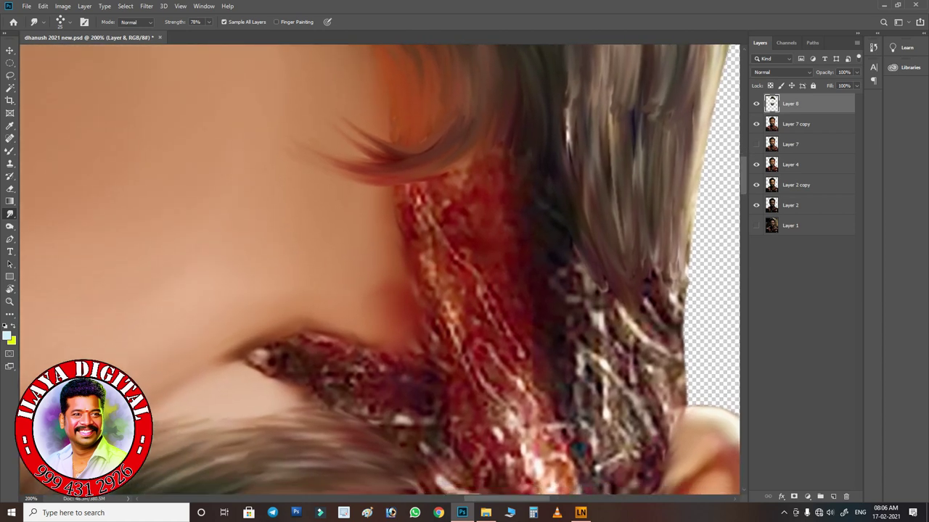
pyautogui.hotkey('ctrl', 'z')
pyautogui.hotkey('ctrl', 'z')
pyautogui.hotkey('ctrl', 'z')
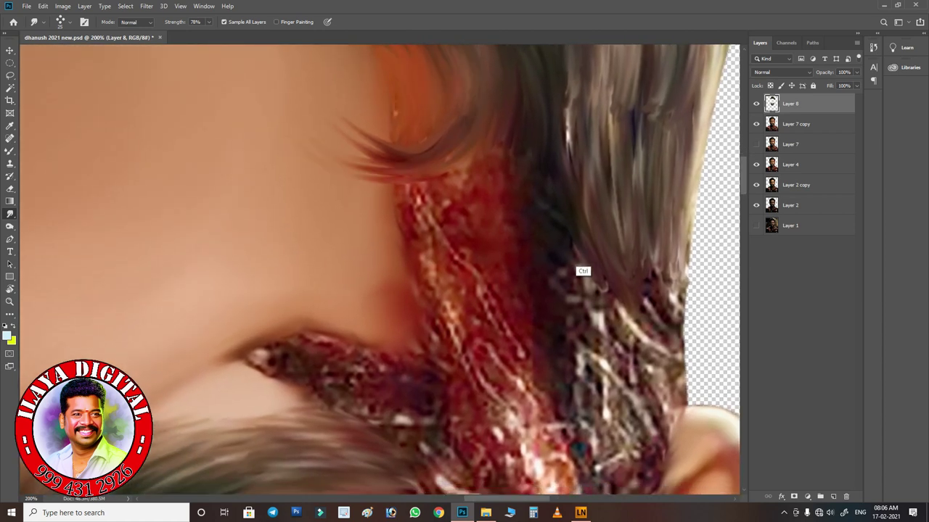
pyautogui.hotkey('ctrl', 'z')
pyautogui.hotkey('ctrl', 'z')
pyautogui.hotkey('ctrl', 'z')
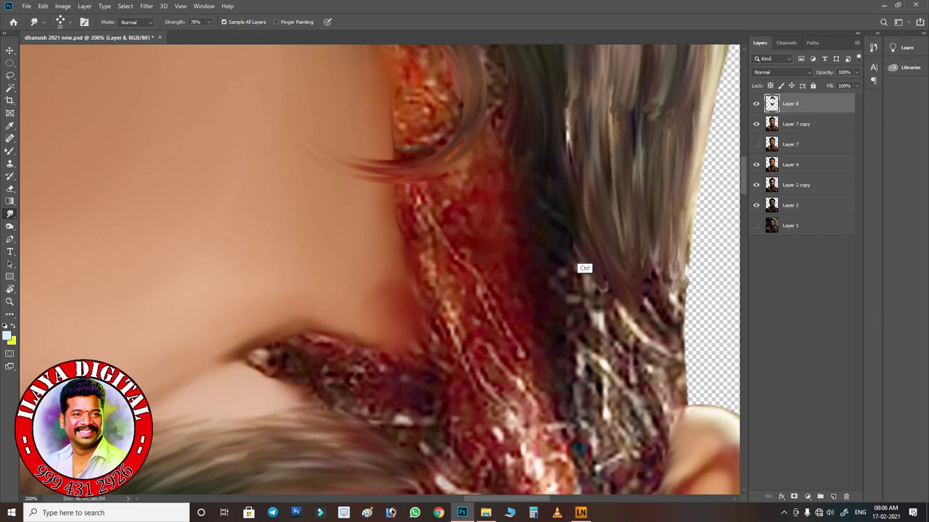
# Extend the side hair strands downward, covering its dark inner edge and the speckled outer edge above the ear.
pyautogui.moveTo(565, 146); pyautogui.dragTo(602, 319)
pyautogui.moveTo(566, 94); pyautogui.dragTo(587, 290)
pyautogui.moveTo(558, 254); pyautogui.dragTo(595, 316)
pyautogui.moveTo(562, 286); pyautogui.dragTo(580, 345)
pyautogui.moveTo(632, 76)
pyautogui.mouseDown()
pyautogui.moveTo(624, 109)
pyautogui.moveTo(640, 221)
pyautogui.mouseUp()
pyautogui.moveTo(653, 98); pyautogui.dragTo(664, 359)
pyautogui.moveTo(671, 229)
pyautogui.mouseDown()
pyautogui.moveTo(674, 377)
pyautogui.moveTo(664, 410)
pyautogui.mouseUp()
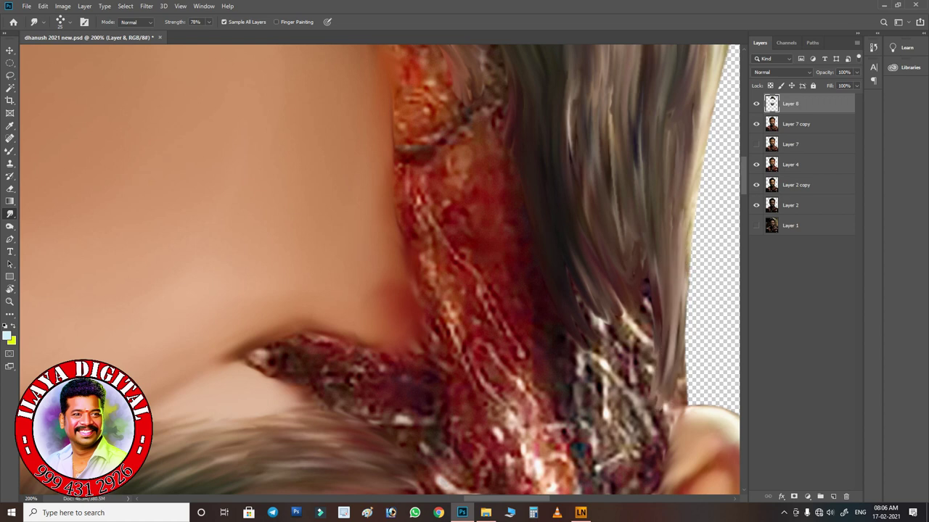
# Smudge the remaining speckled hair just above the right ear into long strands running down to the ear.
pyautogui.moveTo(577, 260); pyautogui.dragTo(627, 453)
pyautogui.moveTo(601, 270); pyautogui.dragTo(638, 443)
pyautogui.moveTo(593, 230); pyautogui.dragTo(656, 428)
pyautogui.moveTo(626, 272); pyautogui.dragTo(664, 421)
pyautogui.moveTo(650, 290); pyautogui.dragTo(674, 414)
pyautogui.moveTo(671, 276); pyautogui.dragTo(679, 414)
# Refine the light and dark streaks in the side hair and continue its inner strands toward the sideburn.
pyautogui.moveTo(635, 123); pyautogui.dragTo(653, 276)
pyautogui.moveTo(633, 81); pyautogui.dragTo(635, 134)
pyautogui.moveTo(631, 247); pyautogui.dragTo(663, 323)
pyautogui.moveTo(623, 197); pyautogui.dragTo(657, 326)
pyautogui.moveTo(606, 127); pyautogui.dragTo(617, 214)
pyautogui.moveTo(573, 71); pyautogui.dragTo(579, 283)
pyautogui.moveTo(562, 131); pyautogui.dragTo(569, 174)
pyautogui.moveTo(569, 333); pyautogui.dragTo(609, 460)
# Smudge the sideburn in front of the right ear into strands tapering downward from both edges.
pyautogui.moveTo(435, 327)
pyautogui.mouseDown()
pyautogui.moveTo(396, 127)
pyautogui.moveTo(369, 127)
pyautogui.mouseUp()
pyautogui.moveTo(537, 109); pyautogui.dragTo(548, 290)
pyautogui.moveTo(508, 131); pyautogui.dragTo(530, 320)
pyautogui.moveTo(510, 190); pyautogui.dragTo(538, 362)
pyautogui.moveTo(533, 283); pyautogui.dragTo(555, 390)
pyautogui.moveTo(577, 230); pyautogui.dragTo(558, 366)
pyautogui.moveTo(611, 180); pyautogui.dragTo(584, 290)
pyautogui.moveTo(596, 98); pyautogui.dragTo(569, 290)
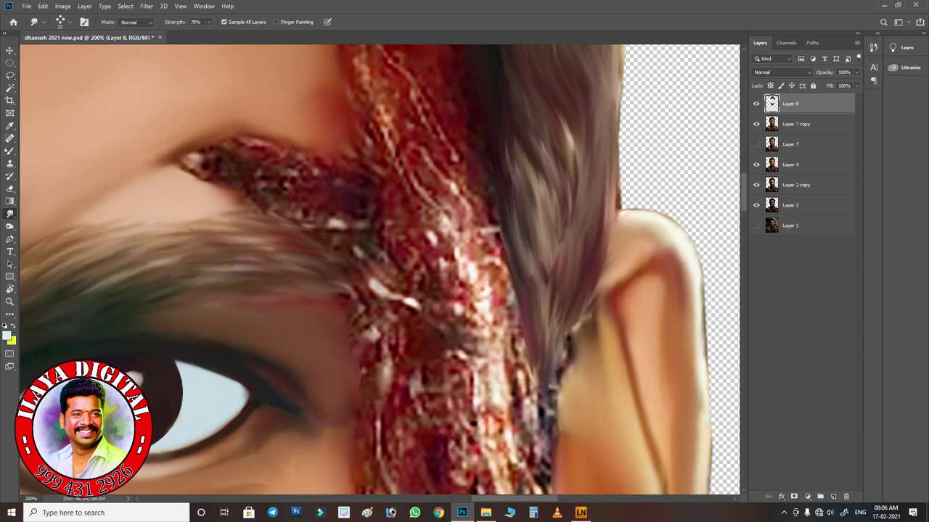
# Pull the sideburn's tip down along the ear's front edge into a thin dark strand.
pyautogui.moveTo(571, 127); pyautogui.dragTo(568, 287)
pyautogui.moveTo(535, 138); pyautogui.dragTo(536, 457)
pyautogui.moveTo(558, 320); pyautogui.dragTo(537, 464)
pyautogui.moveTo(539, 377); pyautogui.dragTo(542, 480)
pyautogui.moveTo(541, 312); pyautogui.dragTo(537, 493)
pyautogui.hotkey('ctrl', '-')
pyautogui.hotkey('ctrl', '-')
pyautogui.hotkey('ctrl', '-')
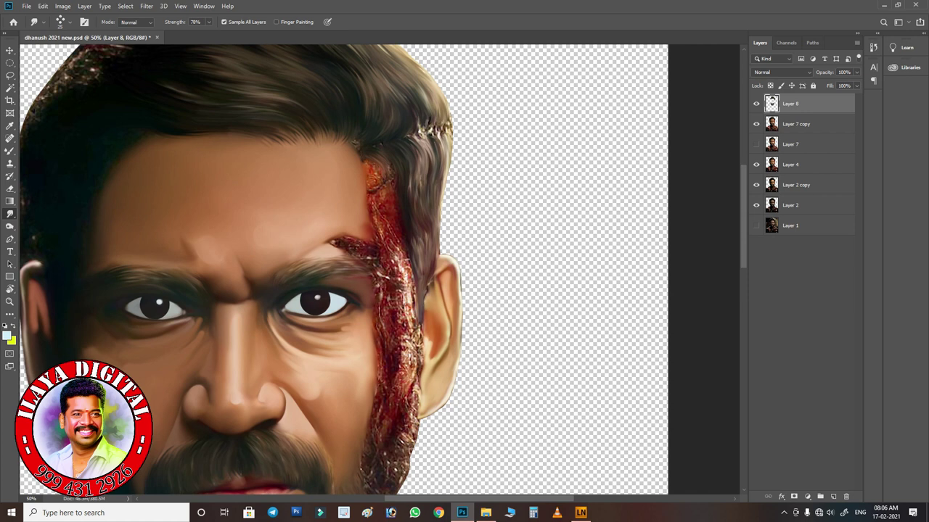
# Smudge the speckled beard edge below the right ear into strands running down the jaw toward the collar.
pyautogui.scroll(-5, 381, 269)
pyautogui.hotkey('ctrl', '+')
pyautogui.hotkey('ctrl', '+')
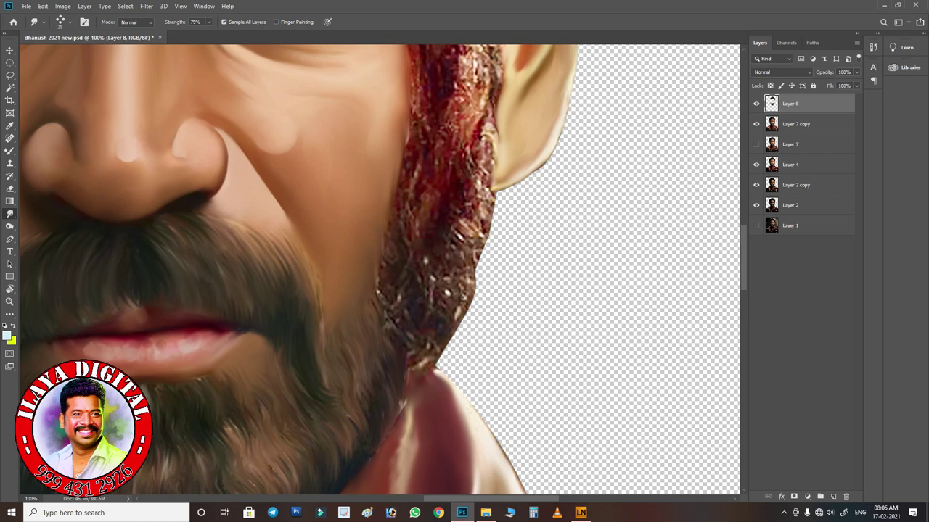
pyautogui.moveTo(479, 188)
pyautogui.mouseDown()
pyautogui.moveTo(492, 215)
pyautogui.moveTo(486, 231)
pyautogui.moveTo(481, 211)
pyautogui.moveTo(476, 260)
pyautogui.moveTo(471, 240)
pyautogui.moveTo(486, 241)
pyautogui.moveTo(479, 271)
pyautogui.moveTo(488, 264)
pyautogui.moveTo(454, 320)
pyautogui.moveTo(447, 296)
pyautogui.mouseUp()
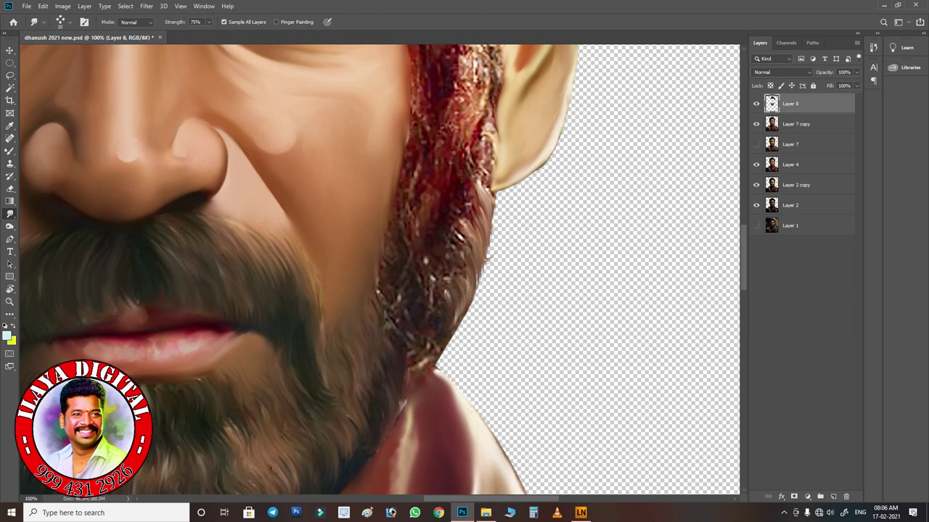
pyautogui.moveTo(432, 329)
pyautogui.mouseDown()
pyautogui.moveTo(433, 346)
pyautogui.moveTo(412, 358)
pyautogui.moveTo(404, 386)
pyautogui.moveTo(459, 297)
pyautogui.mouseUp()
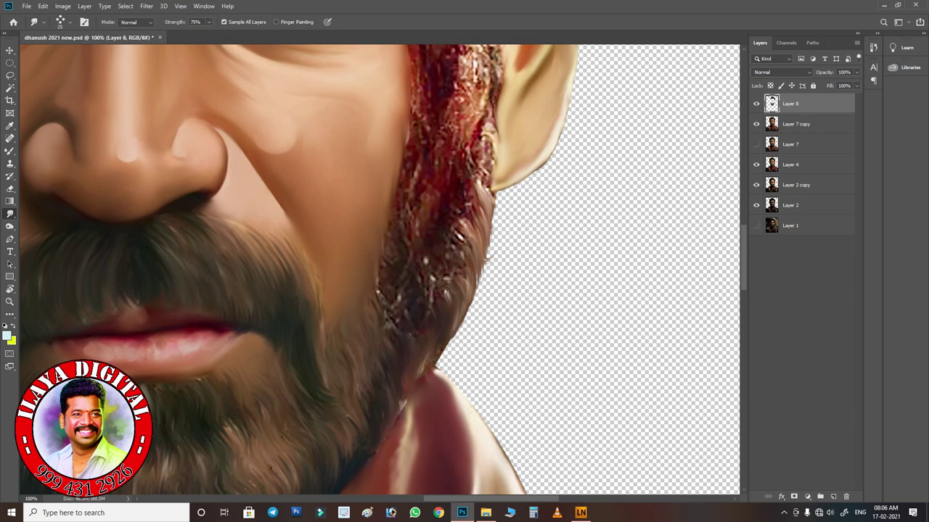
pyautogui.moveTo(394, 302)
pyautogui.mouseDown()
pyautogui.moveTo(389, 262)
pyautogui.moveTo(410, 190)
pyautogui.moveTo(430, 210)
pyautogui.mouseUp()
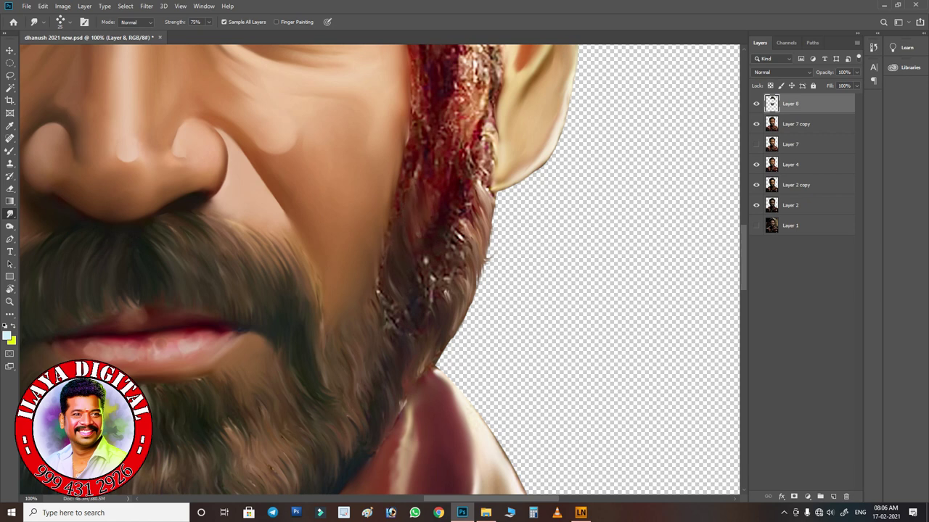
# Smudge the reddish middle of the side beard beside the right earlobe into downward-flowing strands.
pyautogui.moveTo(438, 166)
pyautogui.mouseDown()
pyautogui.moveTo(464, 116)
pyautogui.moveTo(476, 122)
pyautogui.moveTo(490, 165)
pyautogui.moveTo(483, 211)
pyautogui.mouseUp()
pyautogui.moveTo(479, 148)
pyautogui.mouseDown()
pyautogui.moveTo(472, 186)
pyautogui.moveTo(484, 161)
pyautogui.moveTo(458, 243)
pyautogui.moveTo(456, 297)
pyautogui.mouseUp()
pyautogui.moveTo(456, 239); pyautogui.dragTo(463, 296)
pyautogui.moveTo(426, 260)
pyautogui.mouseDown()
pyautogui.moveTo(442, 305)
pyautogui.moveTo(434, 287)
pyautogui.moveTo(418, 287)
pyautogui.mouseUp()
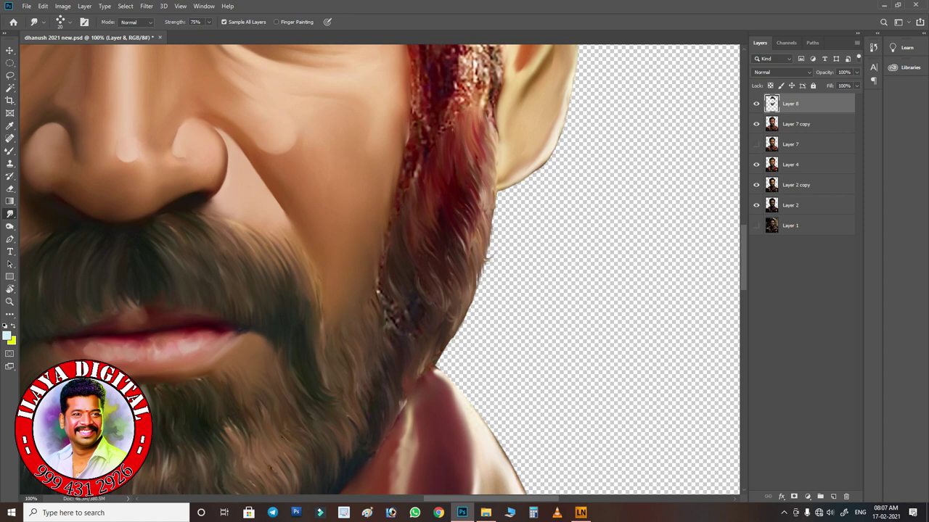
# Blend the side beard's inner edge into the cheek with fine strands and smooth the remaining speckles near the collar.
pyautogui.moveTo(392, 279)
pyautogui.mouseDown()
pyautogui.moveTo(385, 312)
pyautogui.moveTo(396, 320)
pyautogui.moveTo(388, 312)
pyautogui.mouseUp()
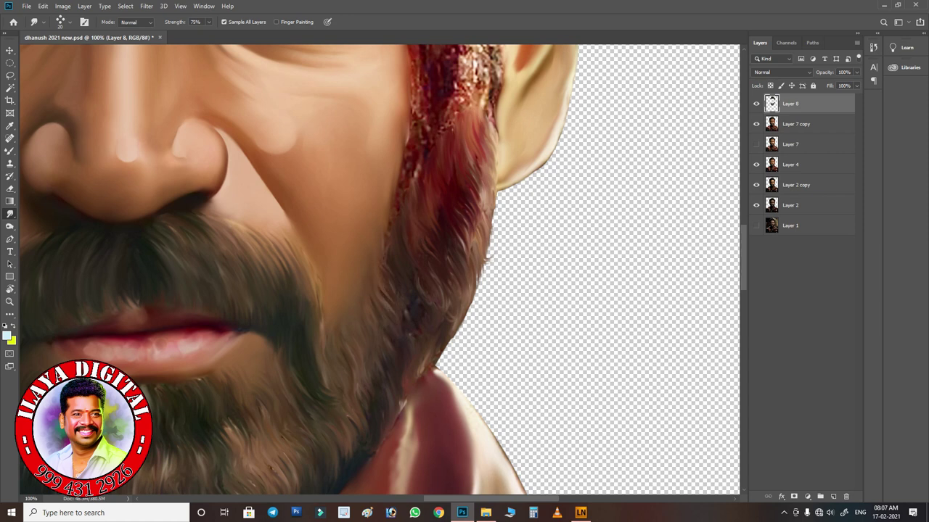
pyautogui.moveTo(385, 251); pyautogui.dragTo(399, 164)
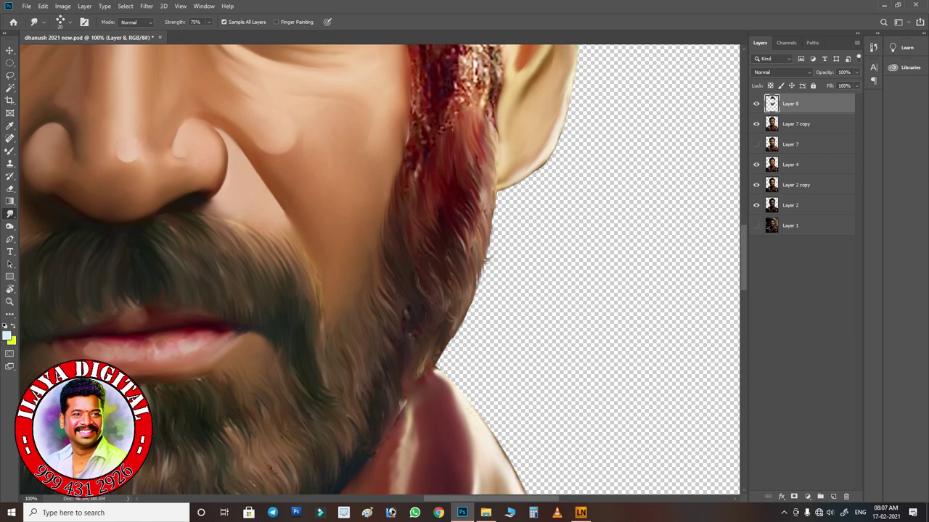
pyautogui.moveTo(425, 369); pyautogui.dragTo(423, 353)
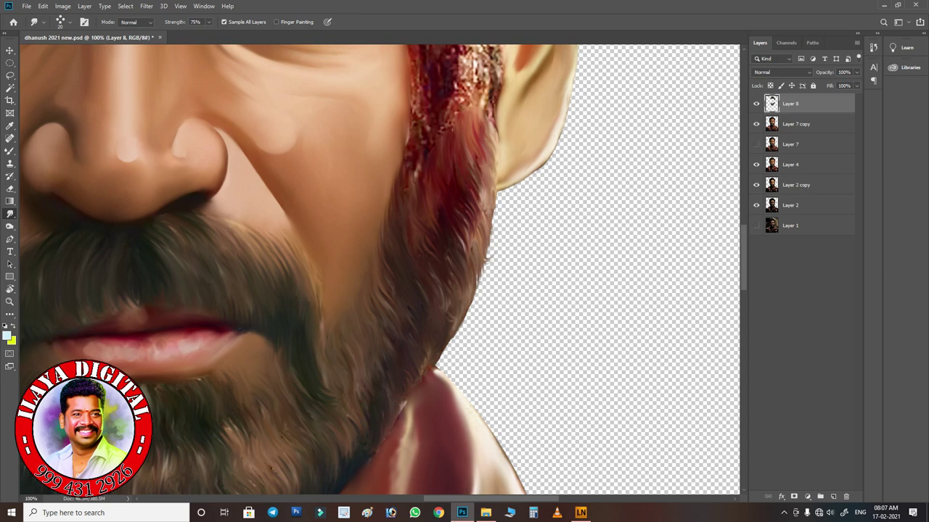
pyautogui.moveTo(390, 219); pyautogui.dragTo(389, 239)
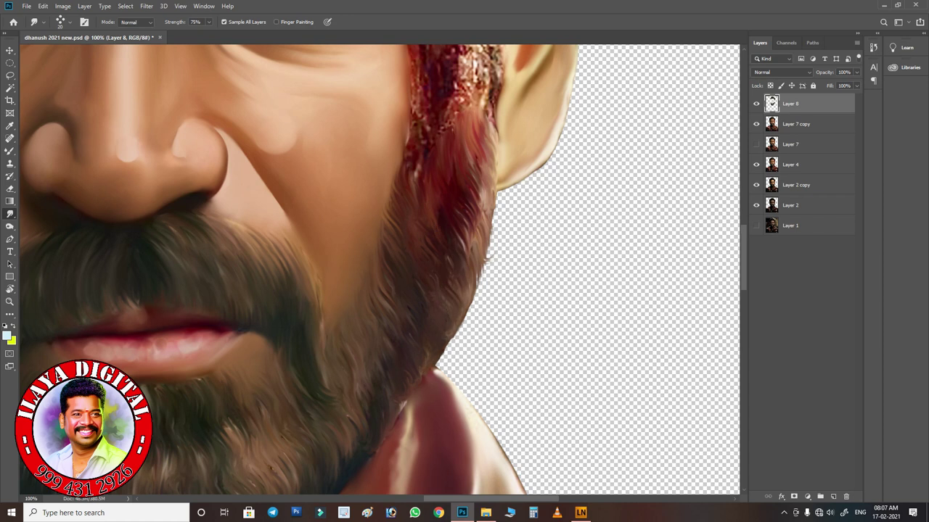
# Smudge the upper side beard in front of the right ear into strands overlapping the ear's front edge.
pyautogui.scroll(5, 450, 274)
pyautogui.moveTo(444, 250)
pyautogui.mouseDown()
pyautogui.moveTo(468, 280)
pyautogui.moveTo(472, 257)
pyautogui.moveTo(476, 281)
pyautogui.moveTo(457, 312)
pyautogui.moveTo(464, 338)
pyautogui.moveTo(473, 310)
pyautogui.mouseUp()
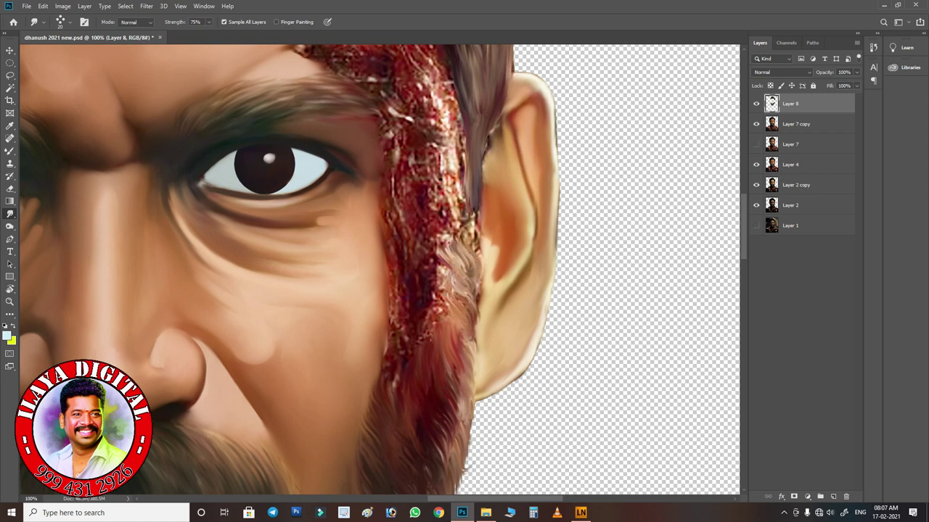
pyautogui.moveTo(463, 174)
pyautogui.mouseDown()
pyautogui.moveTo(476, 257)
pyautogui.moveTo(478, 239)
pyautogui.moveTo(477, 392)
pyautogui.mouseUp()
pyautogui.moveTo(444, 250)
pyautogui.mouseDown()
pyautogui.moveTo(454, 294)
pyautogui.moveTo(442, 308)
pyautogui.moveTo(439, 357)
pyautogui.mouseUp()
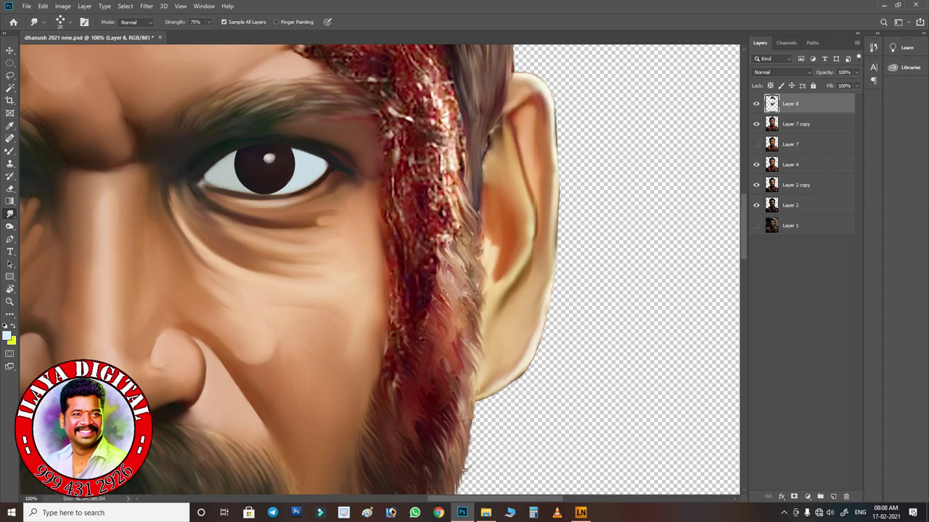
# At 66% smudge strength, soften the right temple hair and blend the speckled seam between top and side hair into continuous strands.
pyautogui.scroll(5, 377, 269)
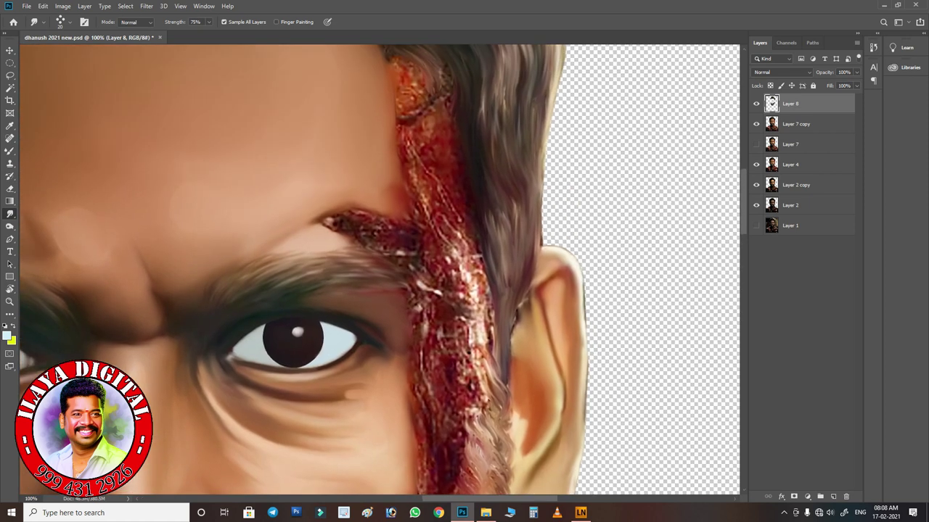
pyautogui.scroll(4, 380, 247)
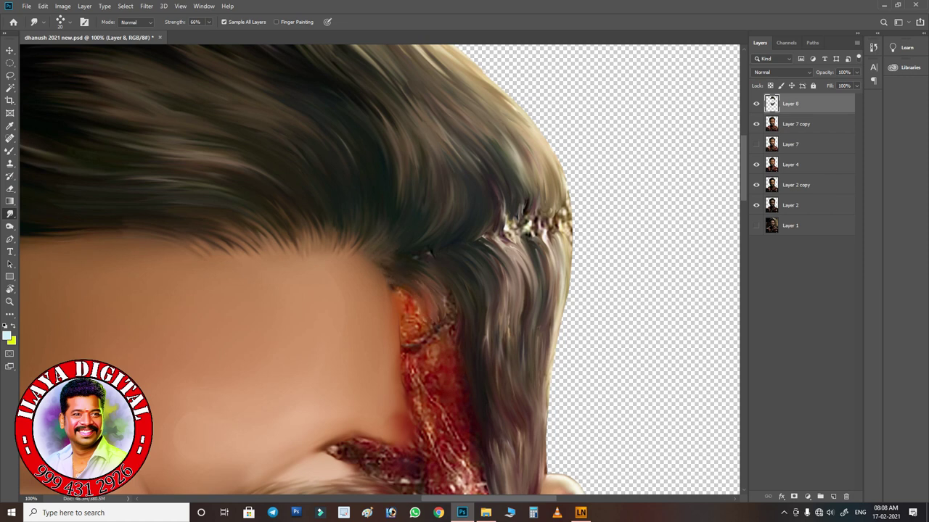
pyautogui.moveTo(449, 298); pyautogui.dragTo(451, 345)
pyautogui.moveTo(496, 204)
pyautogui.mouseDown()
pyautogui.moveTo(507, 218)
pyautogui.moveTo(542, 218)
pyautogui.moveTo(566, 194)
pyautogui.moveTo(547, 221)
pyautogui.moveTo(536, 210)
pyautogui.moveTo(486, 233)
pyautogui.mouseUp()
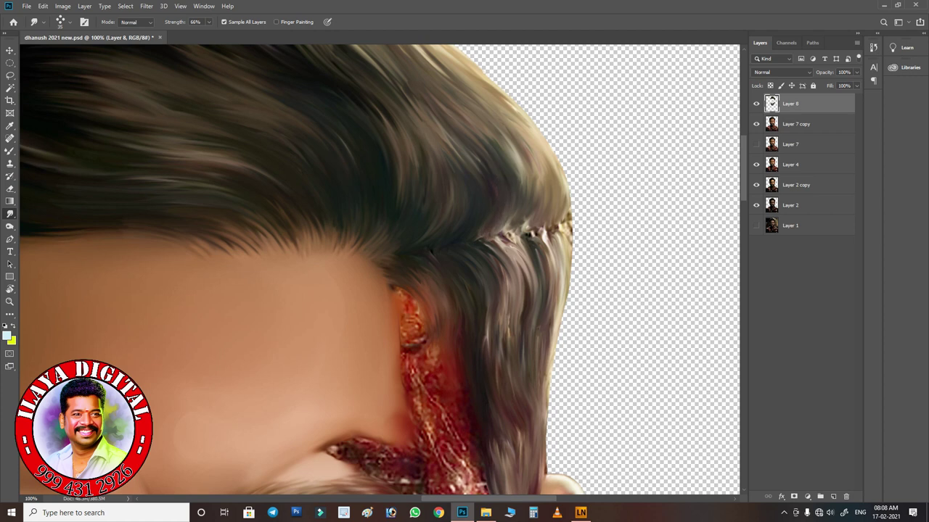
pyautogui.moveTo(508, 153)
pyautogui.mouseDown()
pyautogui.moveTo(517, 174)
pyautogui.moveTo(548, 171)
pyautogui.moveTo(544, 190)
pyautogui.mouseUp()
pyautogui.moveTo(491, 246)
pyautogui.mouseDown()
pyautogui.moveTo(570, 232)
pyautogui.moveTo(495, 237)
pyautogui.moveTo(519, 269)
pyautogui.moveTo(533, 243)
pyautogui.moveTo(559, 231)
pyautogui.moveTo(562, 268)
pyautogui.moveTo(537, 290)
pyautogui.moveTo(550, 279)
pyautogui.moveTo(555, 301)
pyautogui.moveTo(512, 275)
pyautogui.moveTo(508, 330)
pyautogui.moveTo(537, 270)
pyautogui.moveTo(555, 326)
pyautogui.mouseUp()
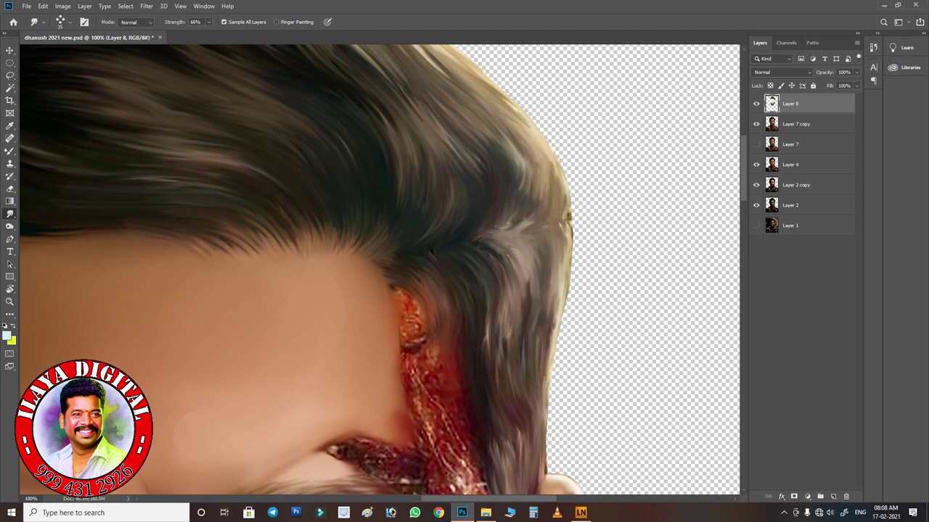
# Smudge the speckled hair along the head's upper left outline into long strands sweeping toward the crown, using a size 40 brush.
pyautogui.moveTo(218, 181); pyautogui.dragTo(640, 397)
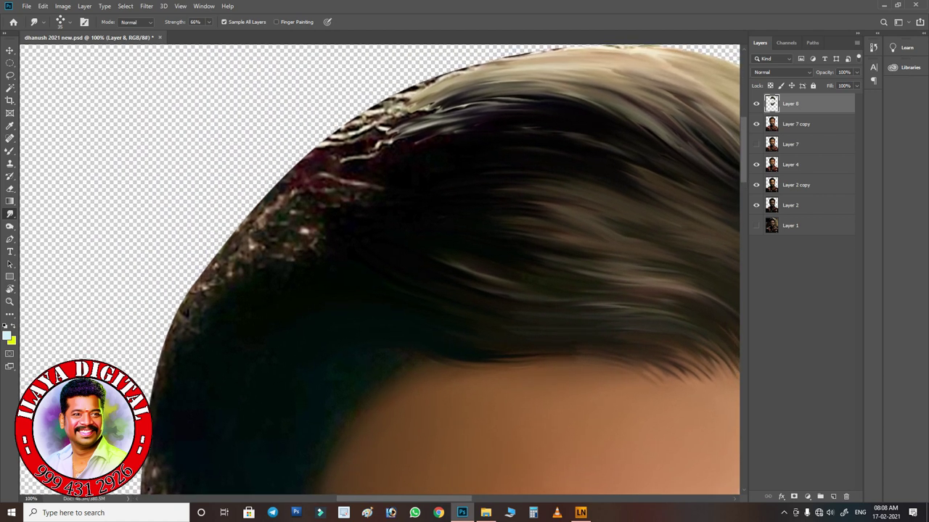
pyautogui.moveTo(185, 319)
pyautogui.mouseDown()
pyautogui.moveTo(290, 231)
pyautogui.moveTo(246, 254)
pyautogui.moveTo(290, 217)
pyautogui.moveTo(344, 187)
pyautogui.moveTo(377, 153)
pyautogui.moveTo(454, 115)
pyautogui.mouseUp()
pyautogui.moveTo(341, 153); pyautogui.dragTo(470, 105)
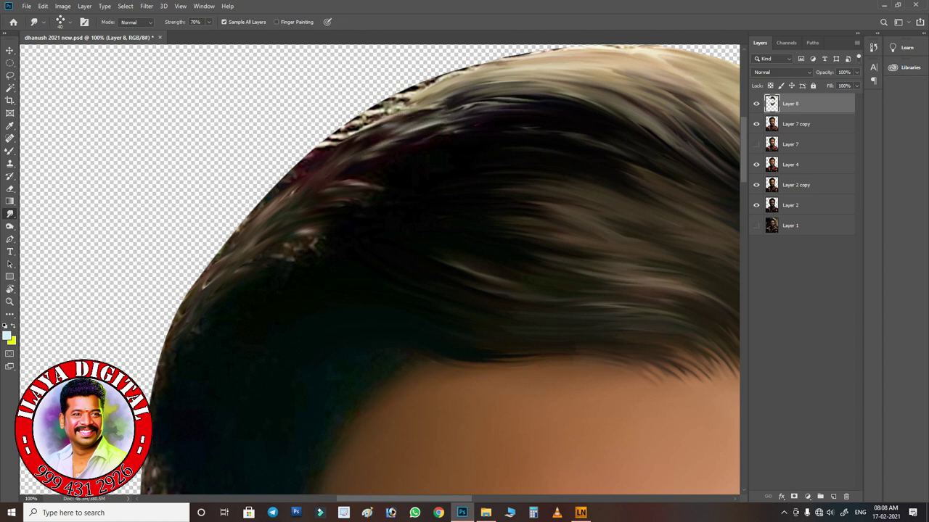
pyautogui.moveTo(341, 149); pyautogui.dragTo(606, 47)
pyautogui.moveTo(395, 101); pyautogui.dragTo(646, 48)
pyautogui.moveTo(374, 156)
pyautogui.mouseDown()
pyautogui.moveTo(516, 130)
pyautogui.moveTo(542, 114)
pyautogui.mouseUp()
pyautogui.moveTo(435, 123); pyautogui.dragTo(560, 94)
pyautogui.moveTo(449, 109); pyautogui.dragTo(609, 93)
# Smudge the speckled hair on the head's left side into strands curving from the outline into the dark hair.
pyautogui.moveTo(305, 167); pyautogui.dragTo(435, 109)
pyautogui.moveTo(232, 240); pyautogui.dragTo(305, 156)
pyautogui.moveTo(218, 254); pyautogui.dragTo(319, 182)
pyautogui.moveTo(275, 211); pyautogui.dragTo(391, 185)
pyautogui.moveTo(254, 243); pyautogui.dragTo(370, 218)
pyautogui.moveTo(243, 265)
pyautogui.mouseDown()
pyautogui.moveTo(345, 221)
pyautogui.moveTo(323, 243)
pyautogui.moveTo(341, 237)
pyautogui.mouseUp()
pyautogui.moveTo(254, 239); pyautogui.dragTo(374, 227)
pyautogui.moveTo(279, 231); pyautogui.dragTo(402, 205)
pyautogui.moveTo(328, 183); pyautogui.dragTo(462, 162)
pyautogui.moveTo(367, 148); pyautogui.dragTo(514, 115)
pyautogui.moveTo(254, 245); pyautogui.dragTo(225, 285)
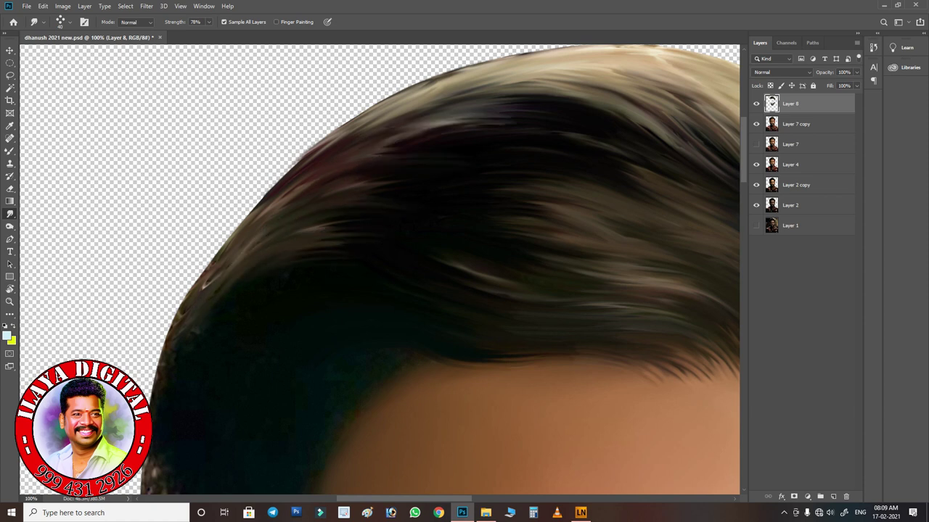